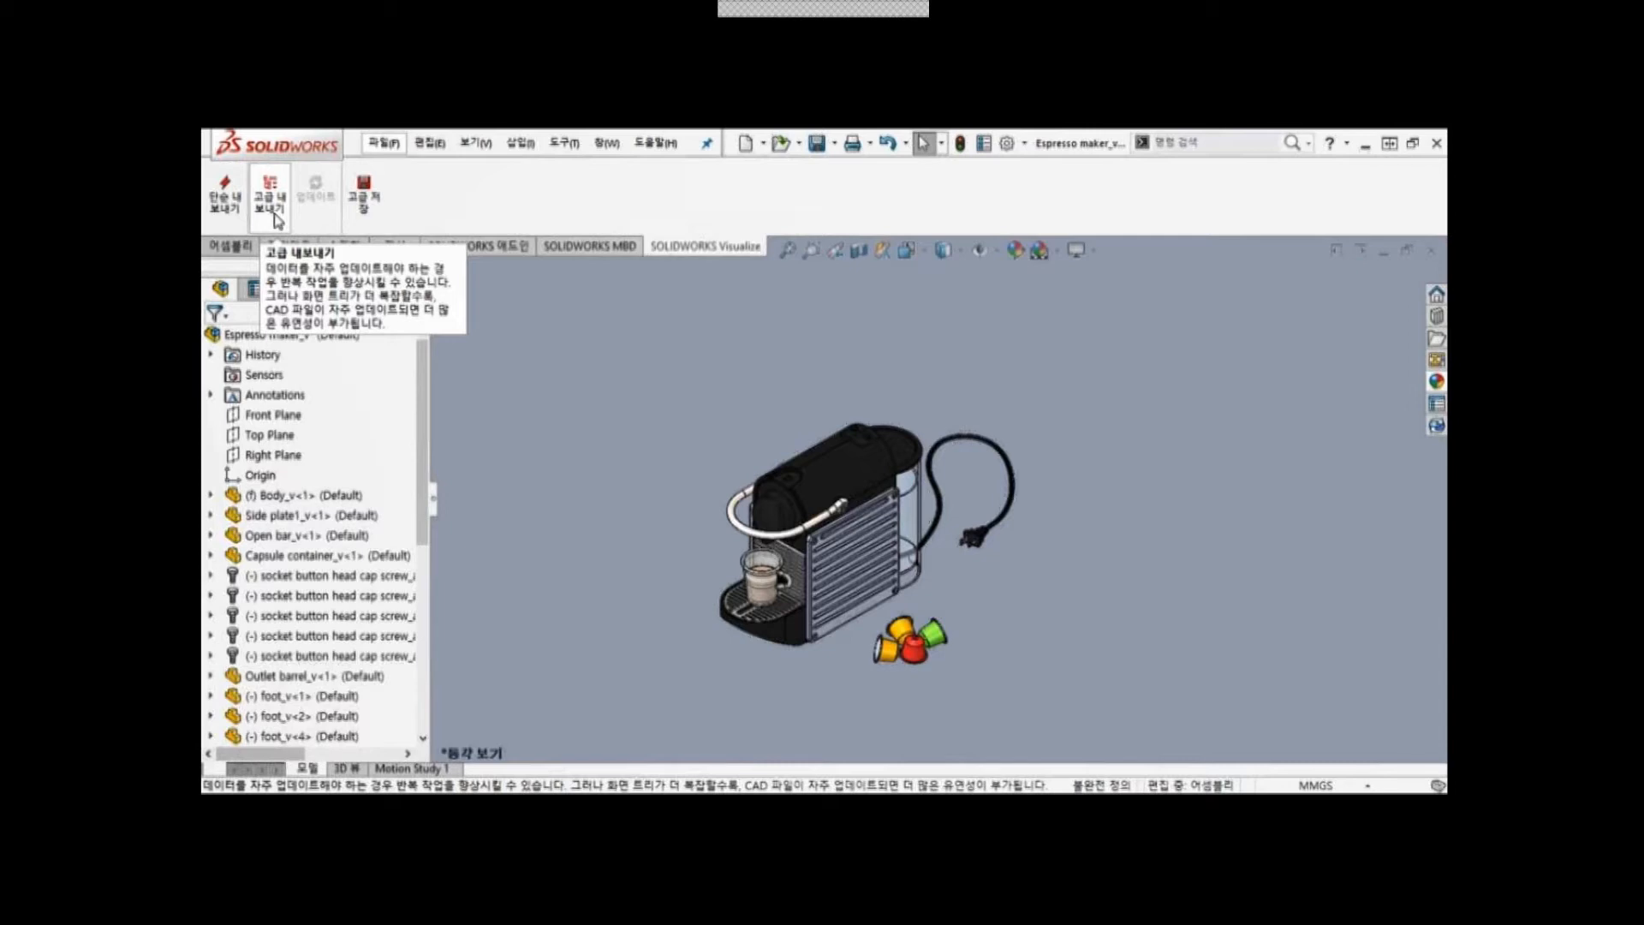
# Export the espresso maker assembly to SOLIDWORKS Visualize using the advanced export
pyautogui.click(272, 204)
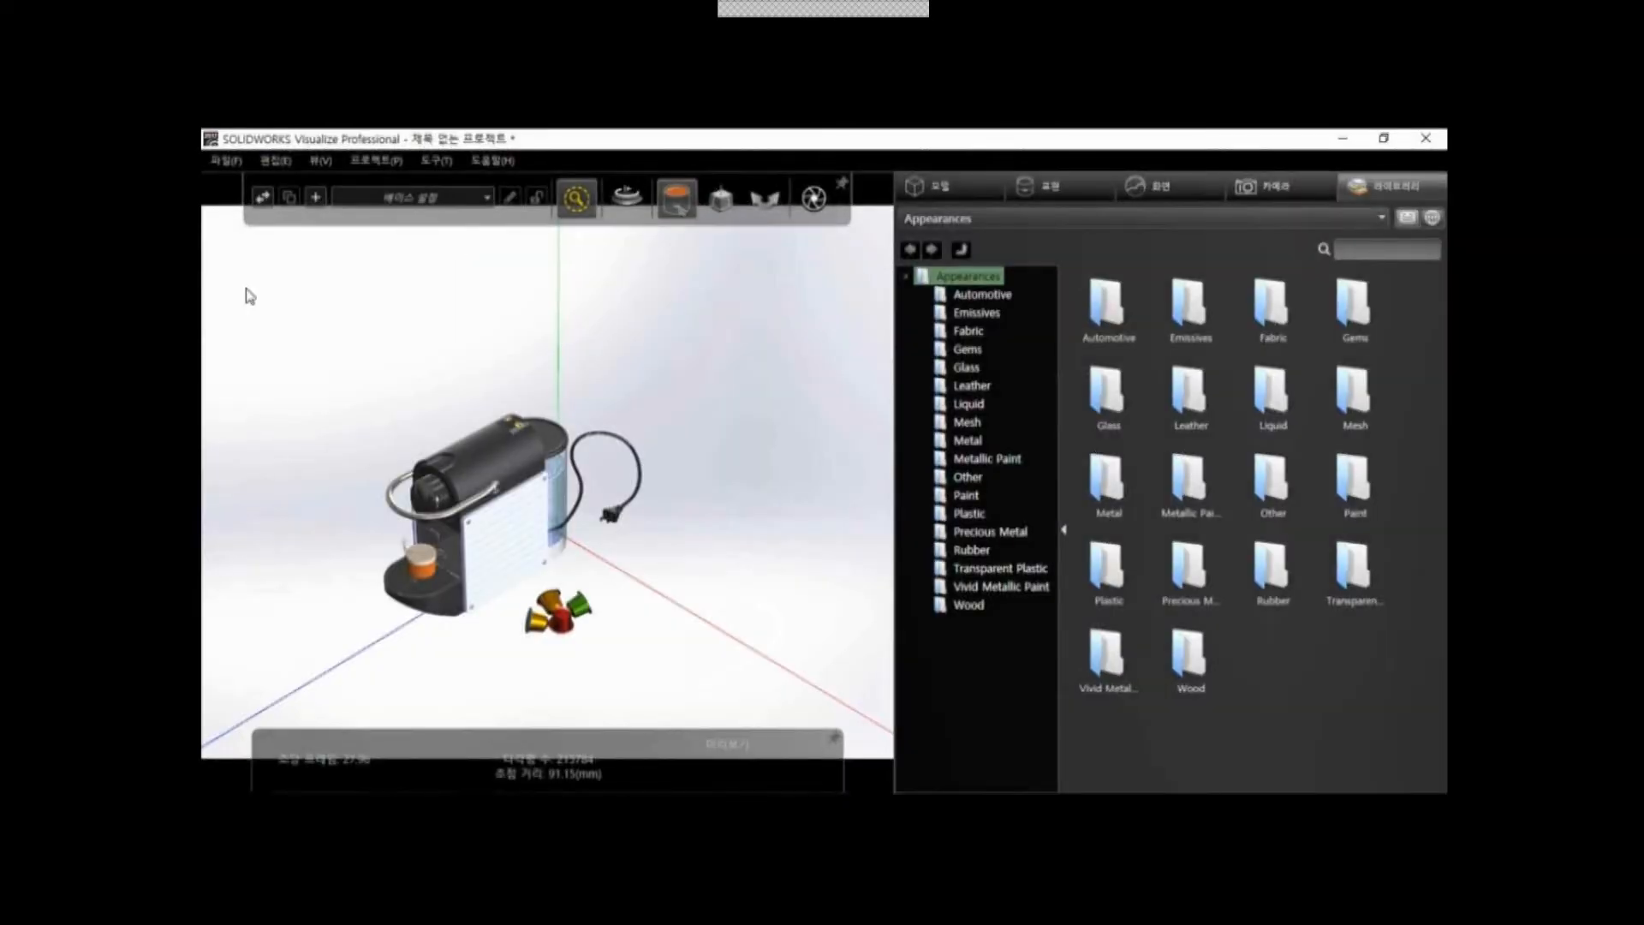
# Examine the imported espresso maker's part tree under Root and the appearances that came with the model
pyautogui.click(974, 181)
pyautogui.click(910, 243)
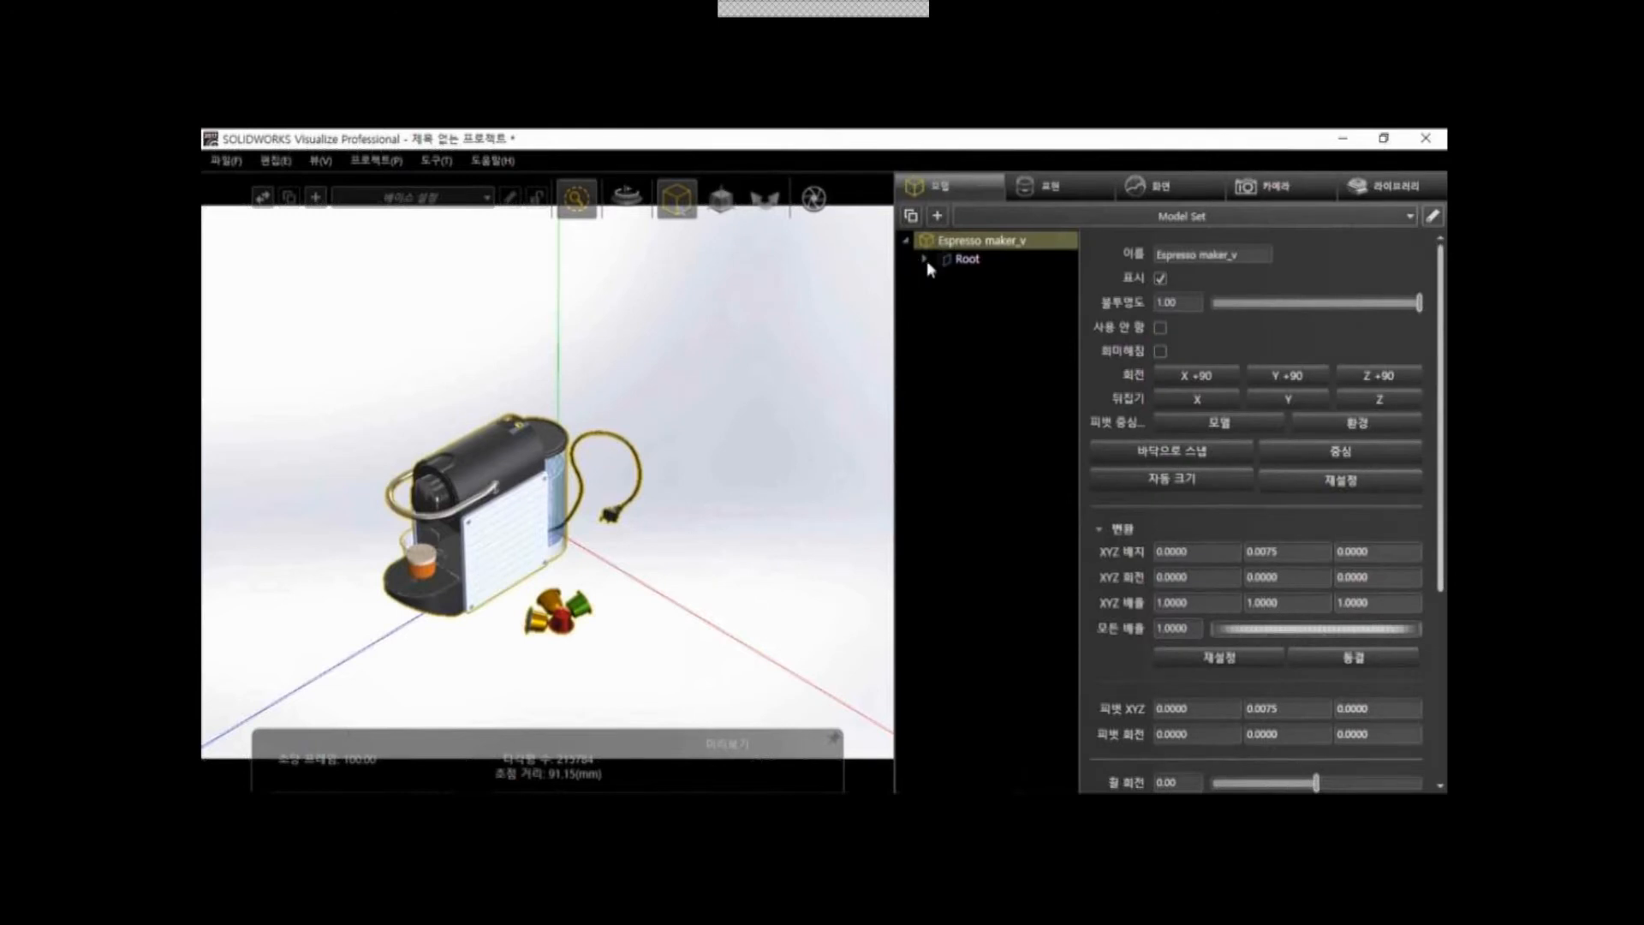
pyautogui.click(925, 259)
pyautogui.scroll(-3, 1081, 475)
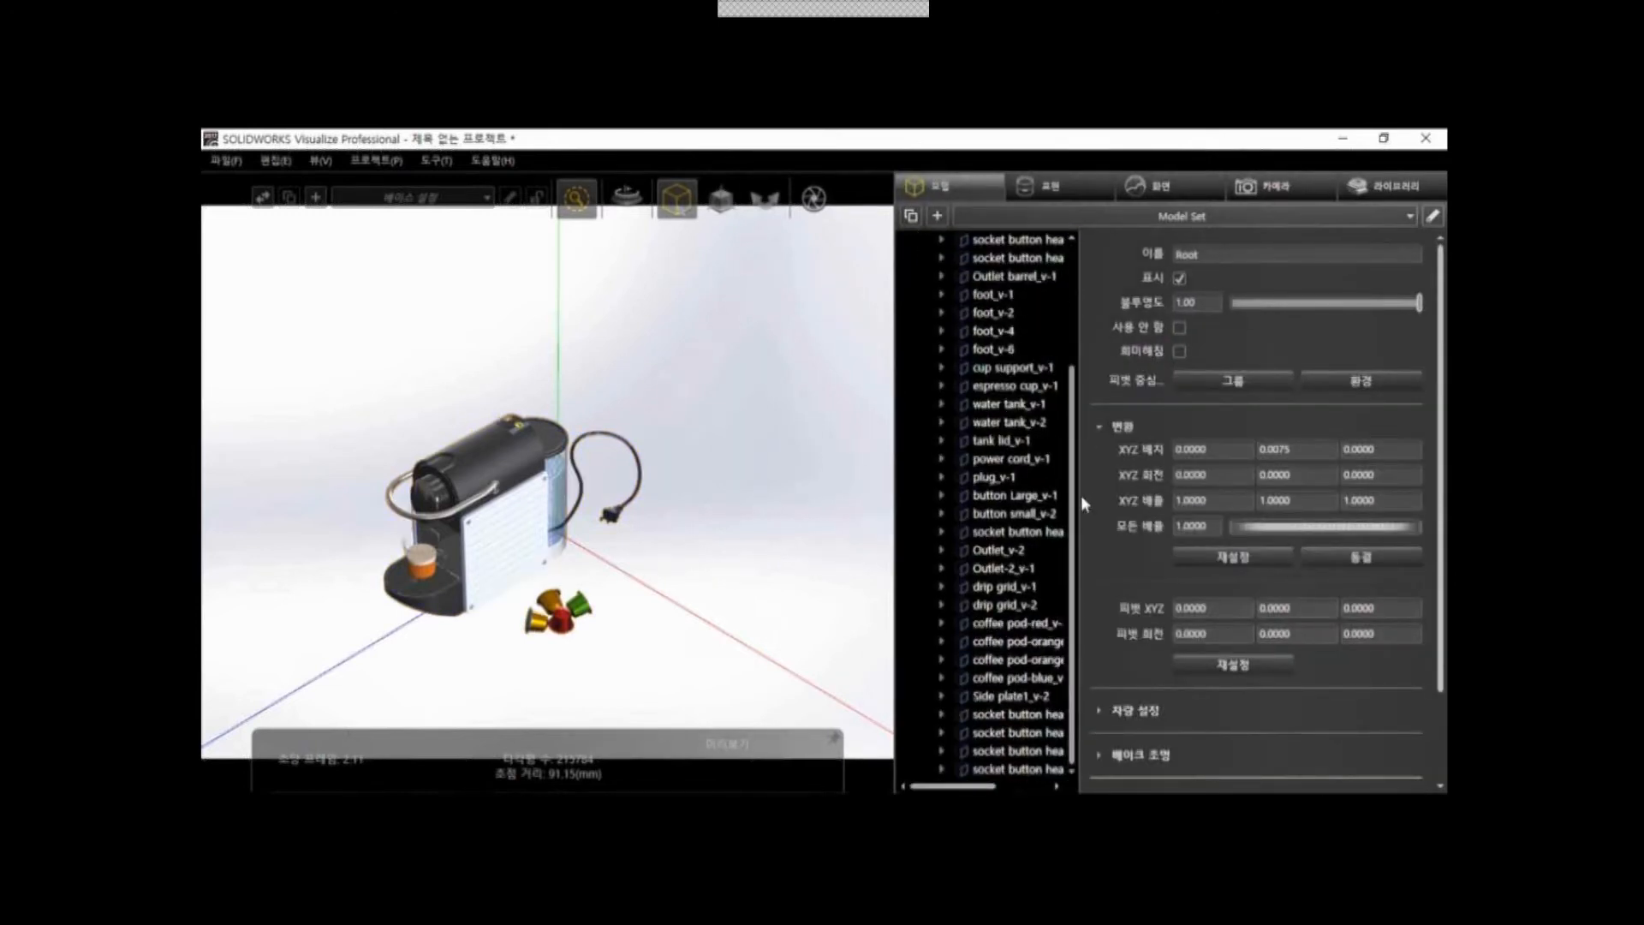
pyautogui.scroll(3, 1081, 495)
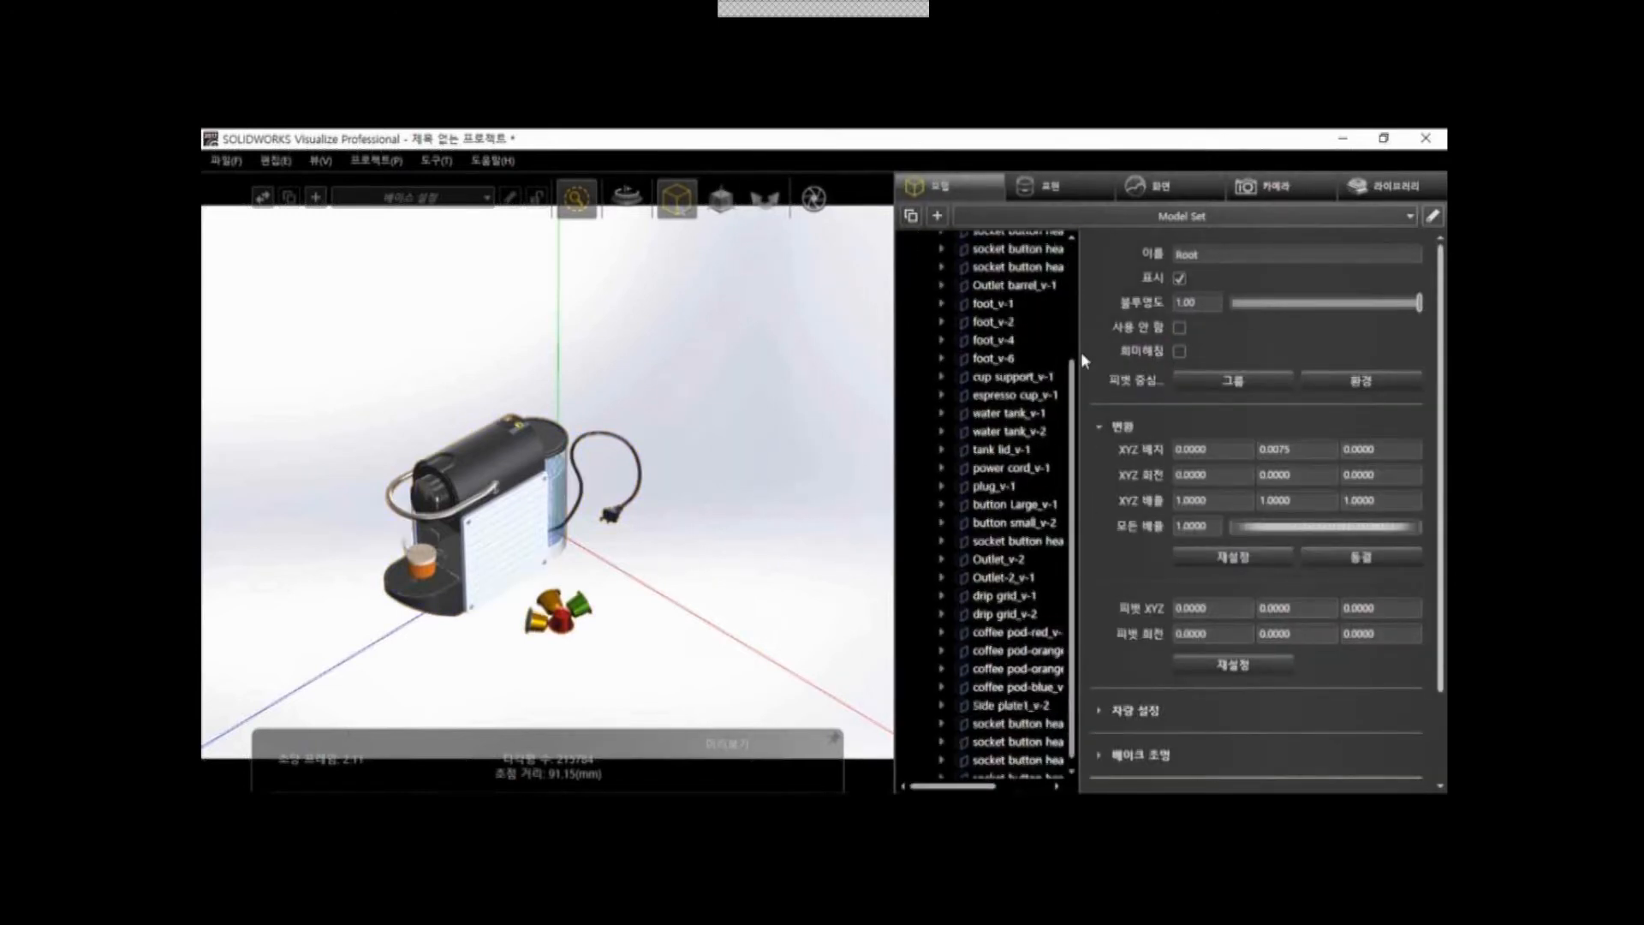
pyautogui.click(1055, 184)
pyautogui.scroll(-1, 1082, 324)
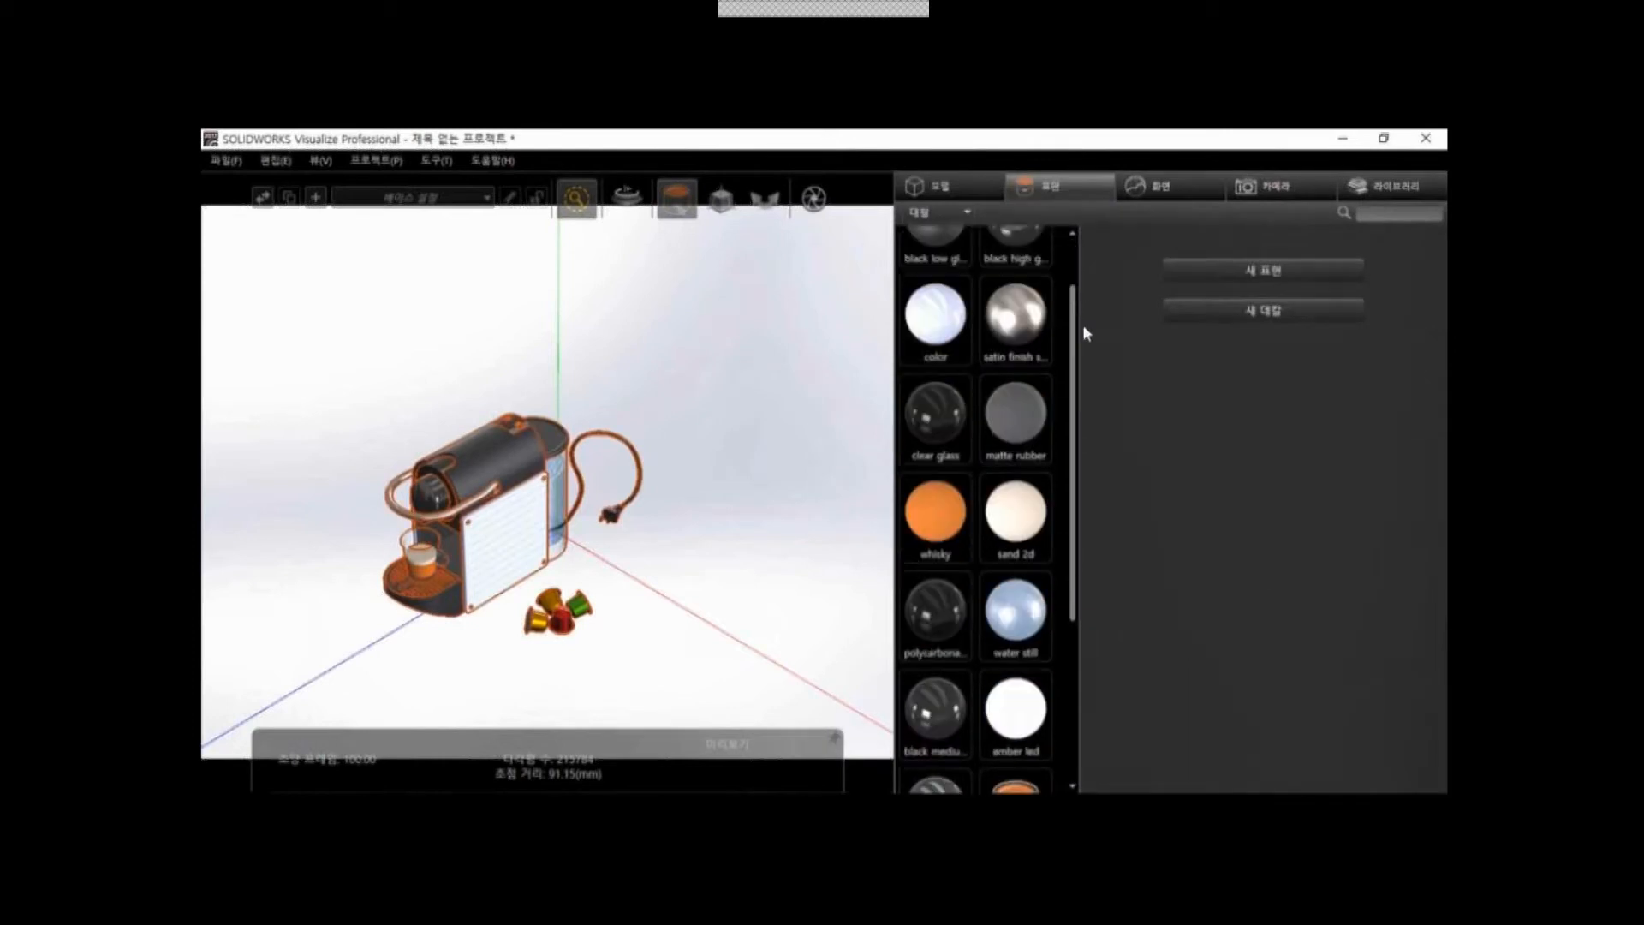
pyautogui.scroll(-3, 1089, 451)
pyautogui.scroll(4, 1091, 524)
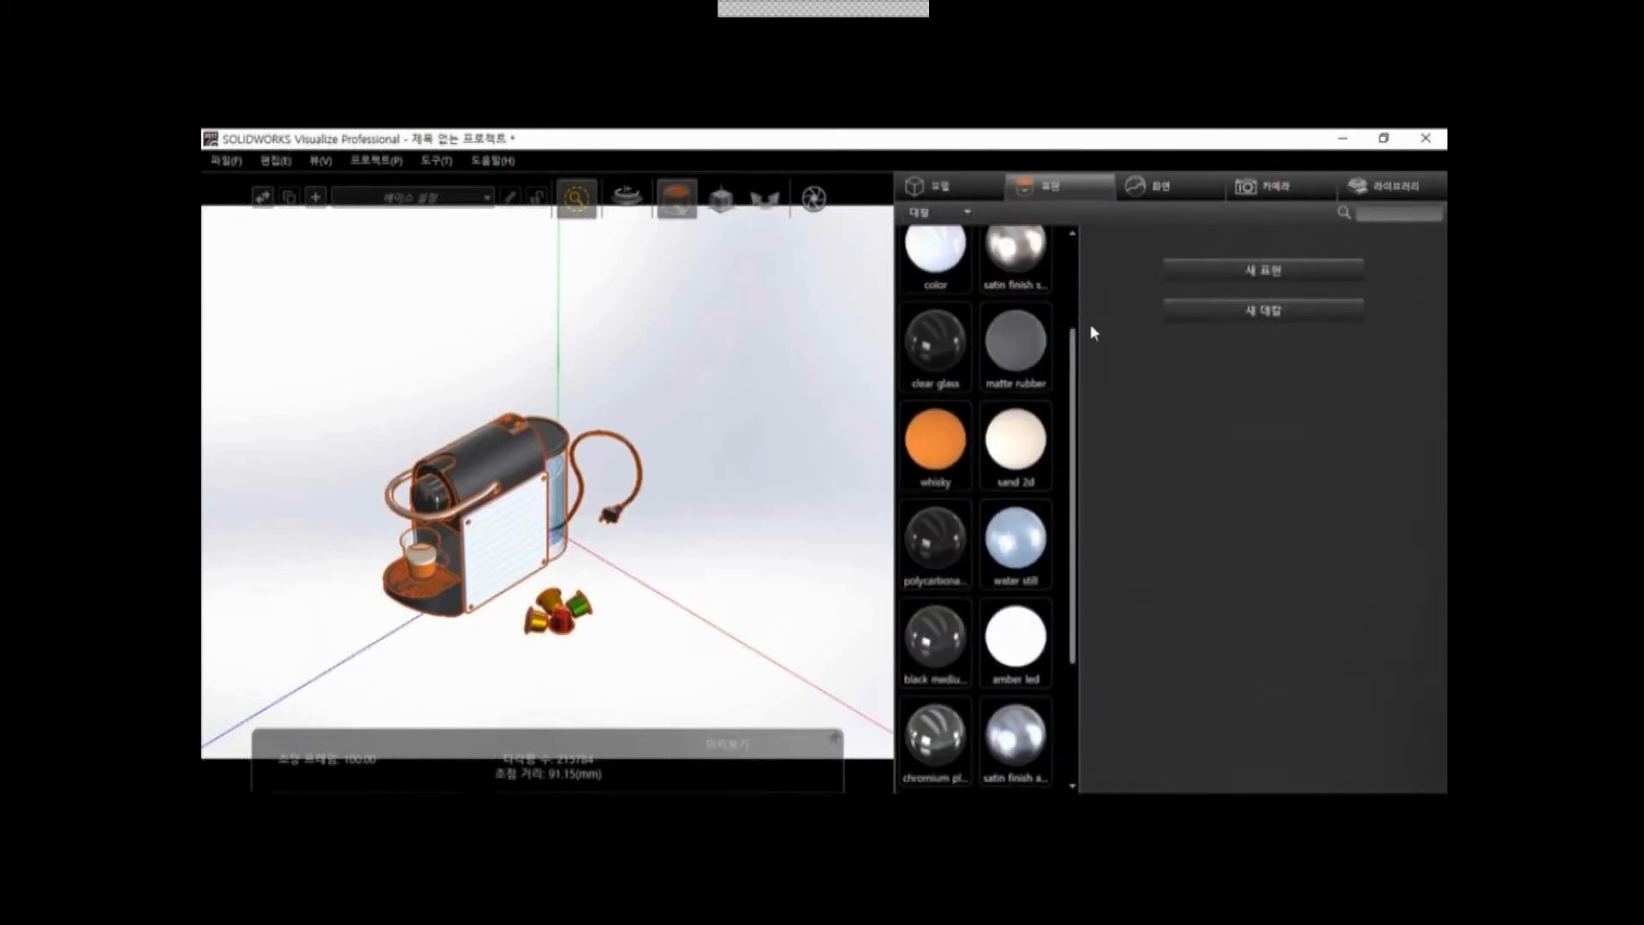
# Activate the Chrome Studio environment for the scene and select the softbox backplate
pyautogui.click(1151, 185)
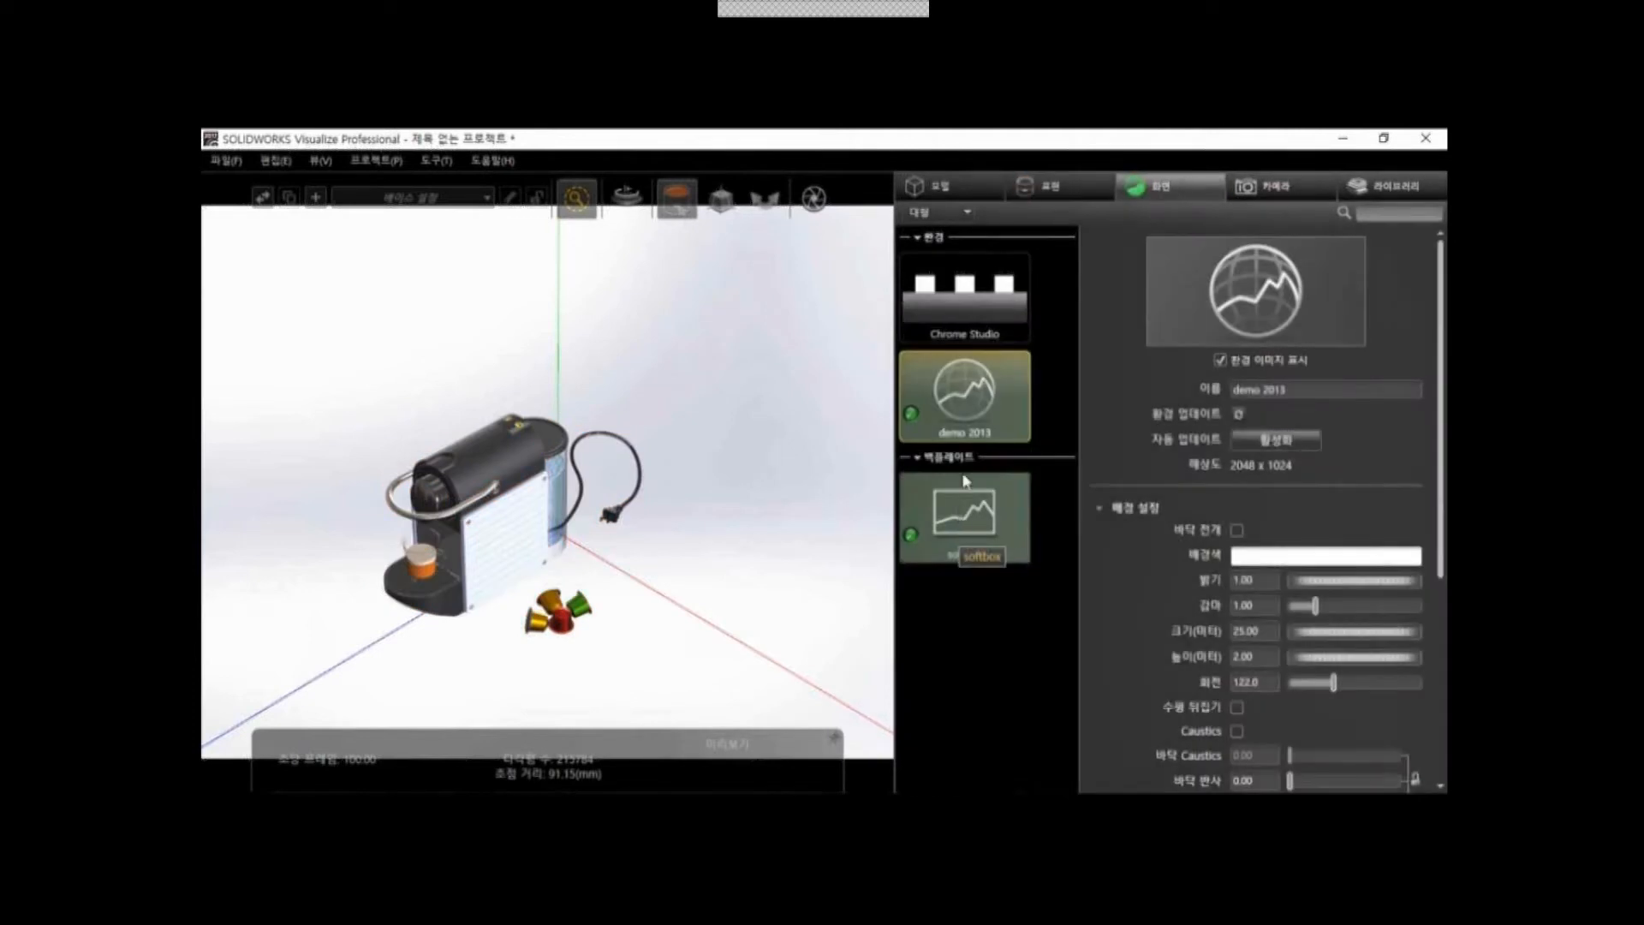
pyautogui.click(969, 325)
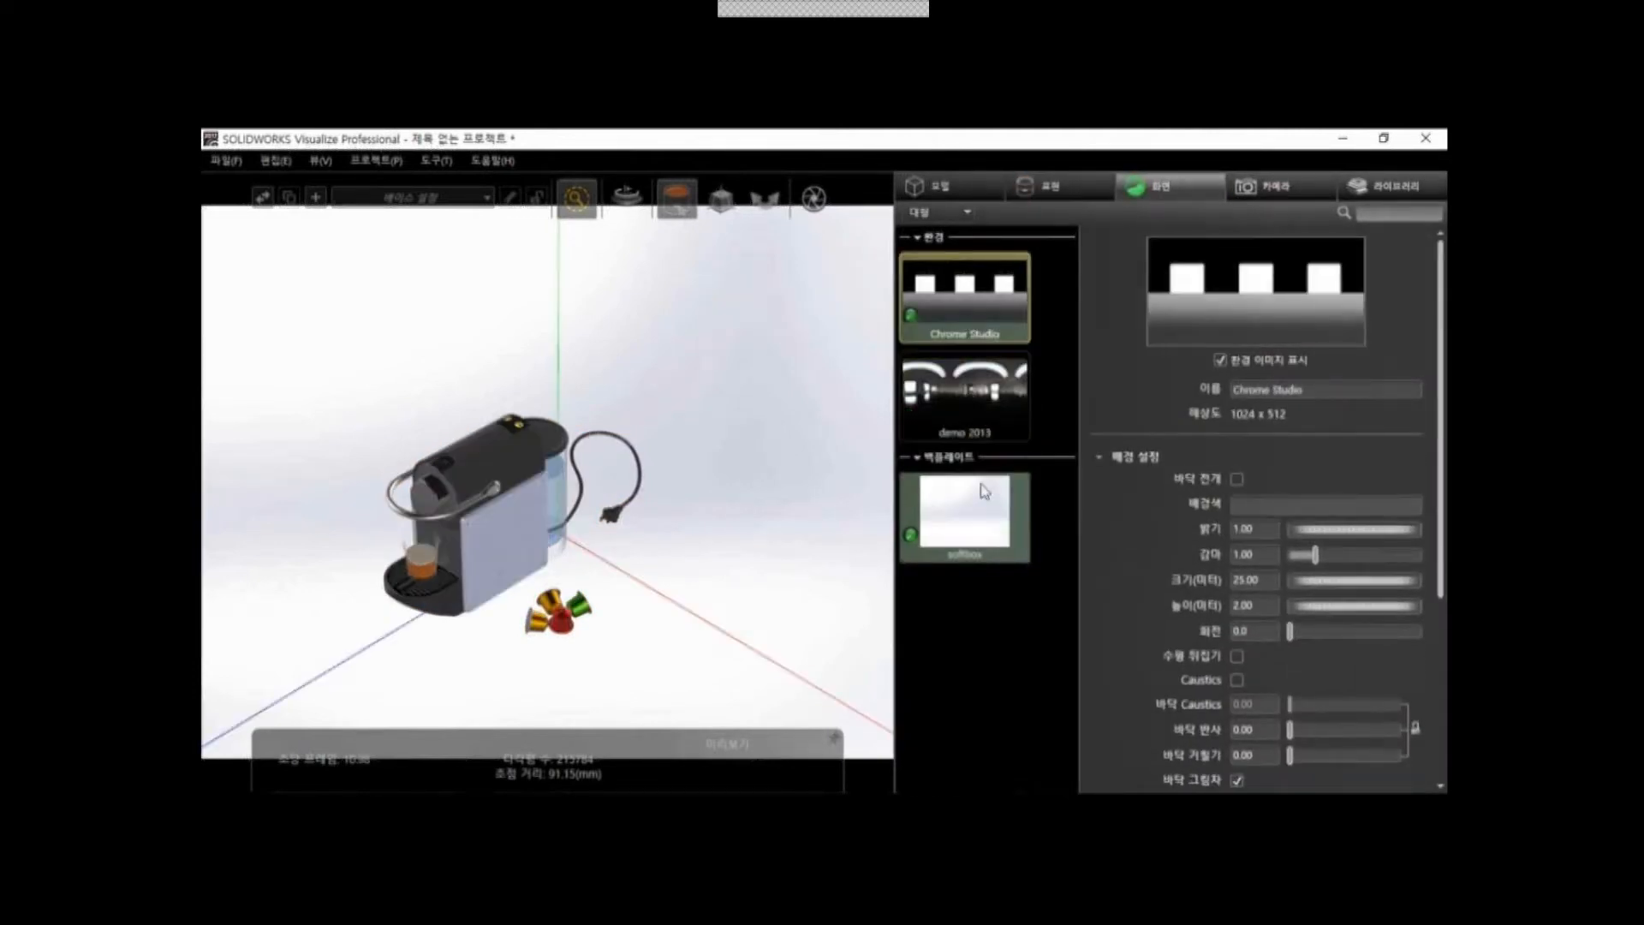
pyautogui.click(985, 527)
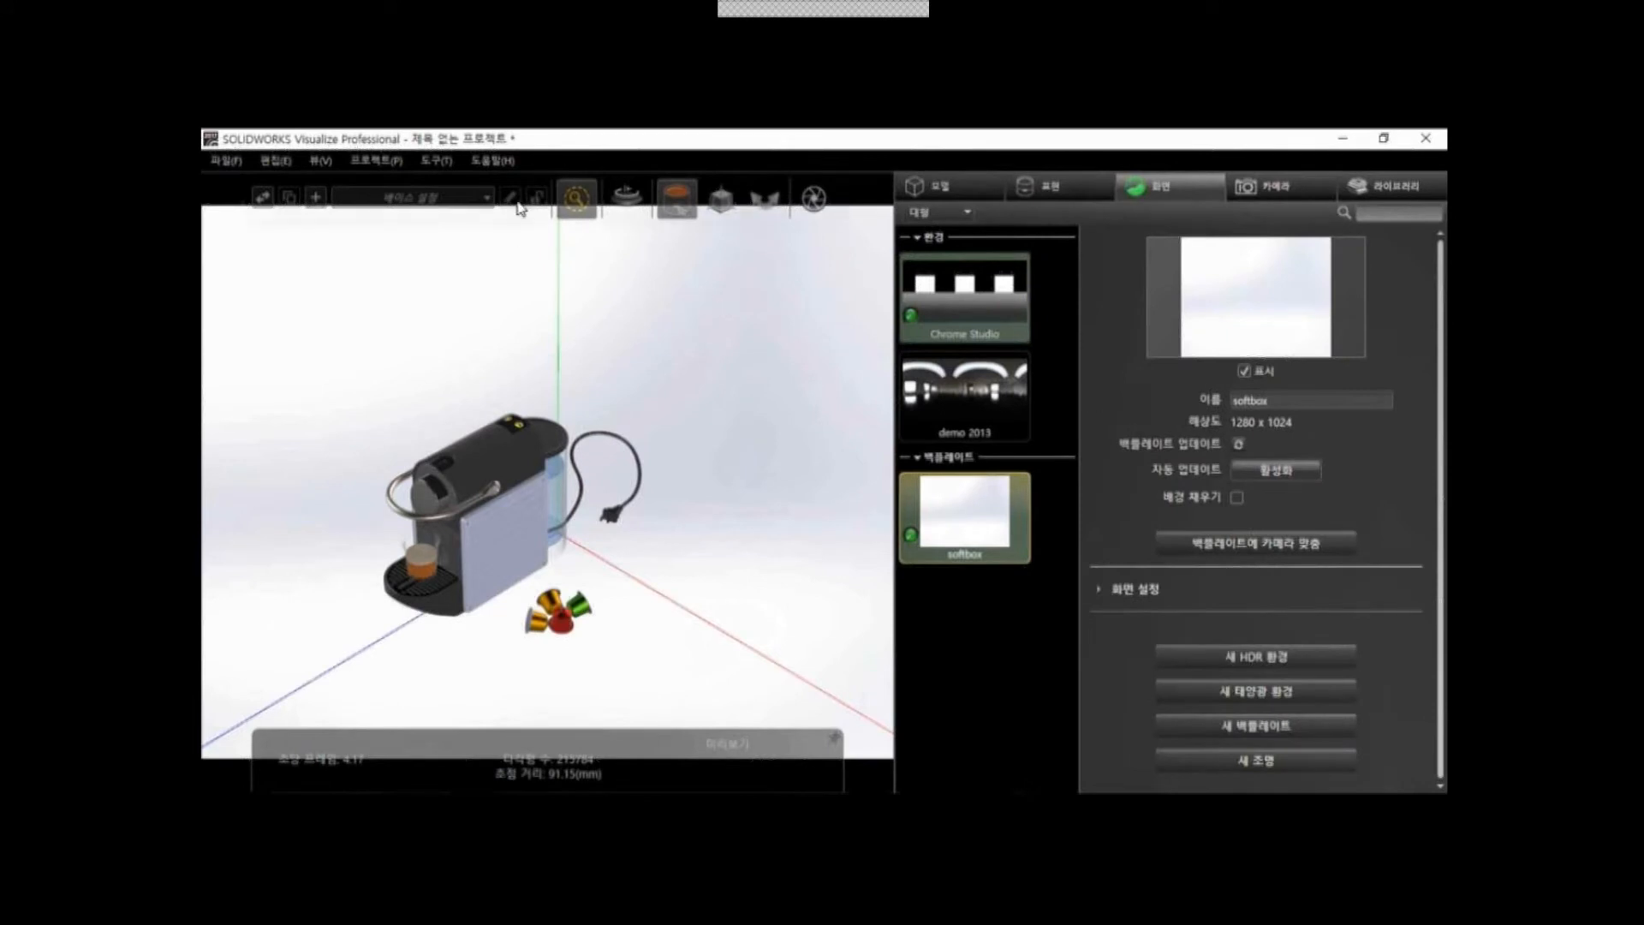
# Choose the preview render mode for the viewport
pyautogui.moveTo(653, 205)
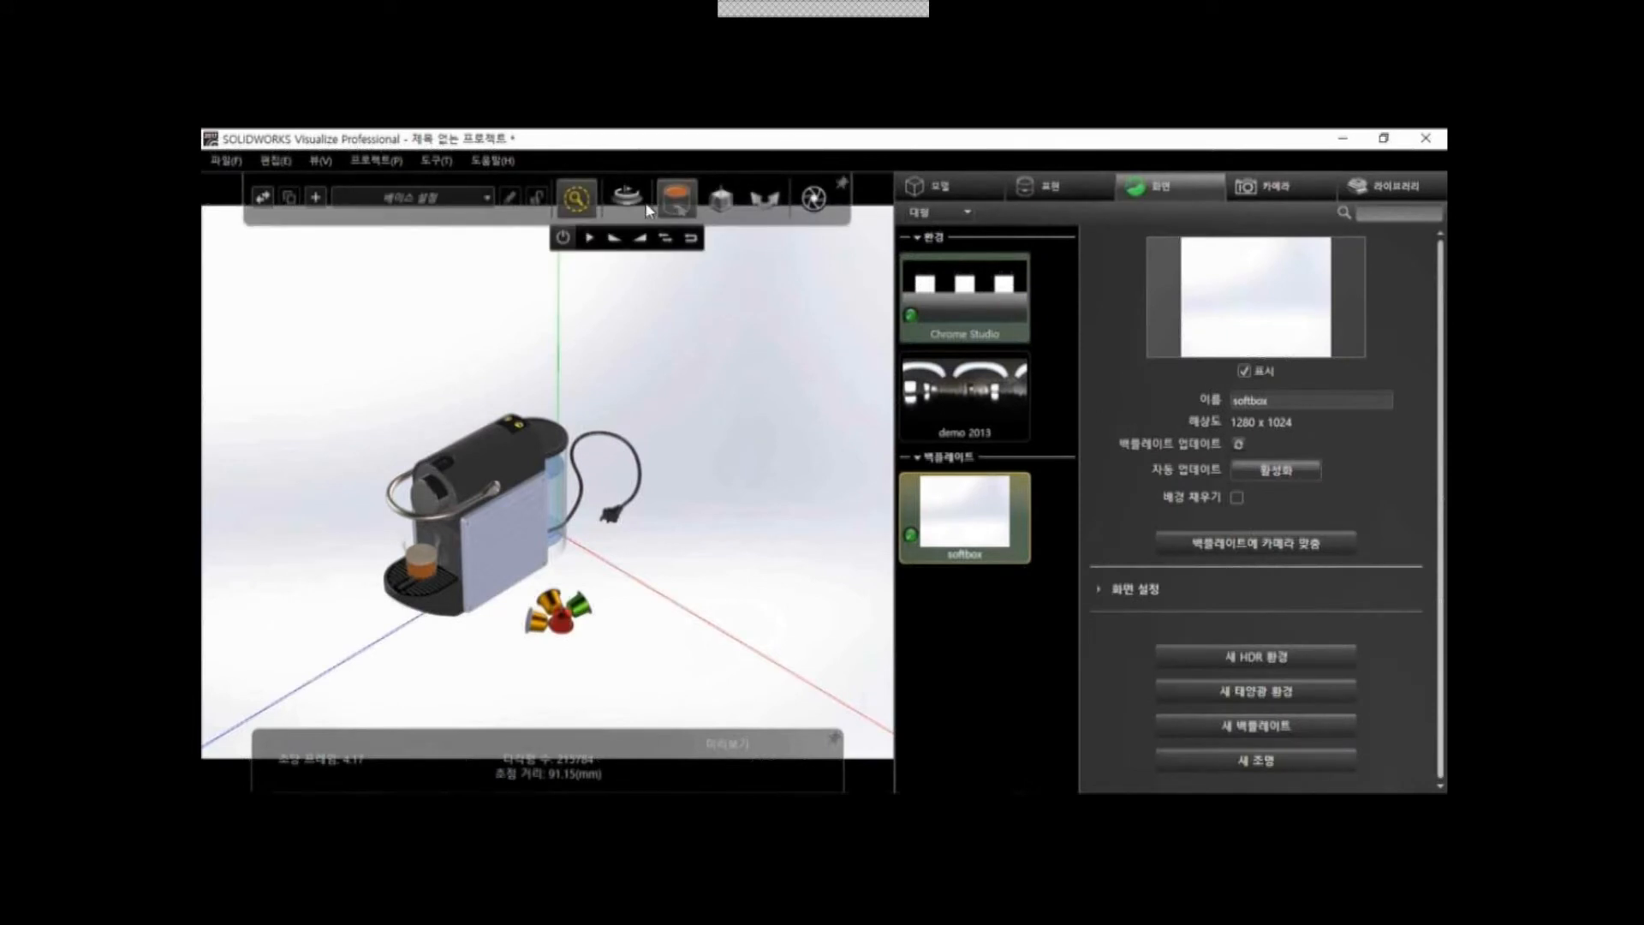
pyautogui.moveTo(579, 198)
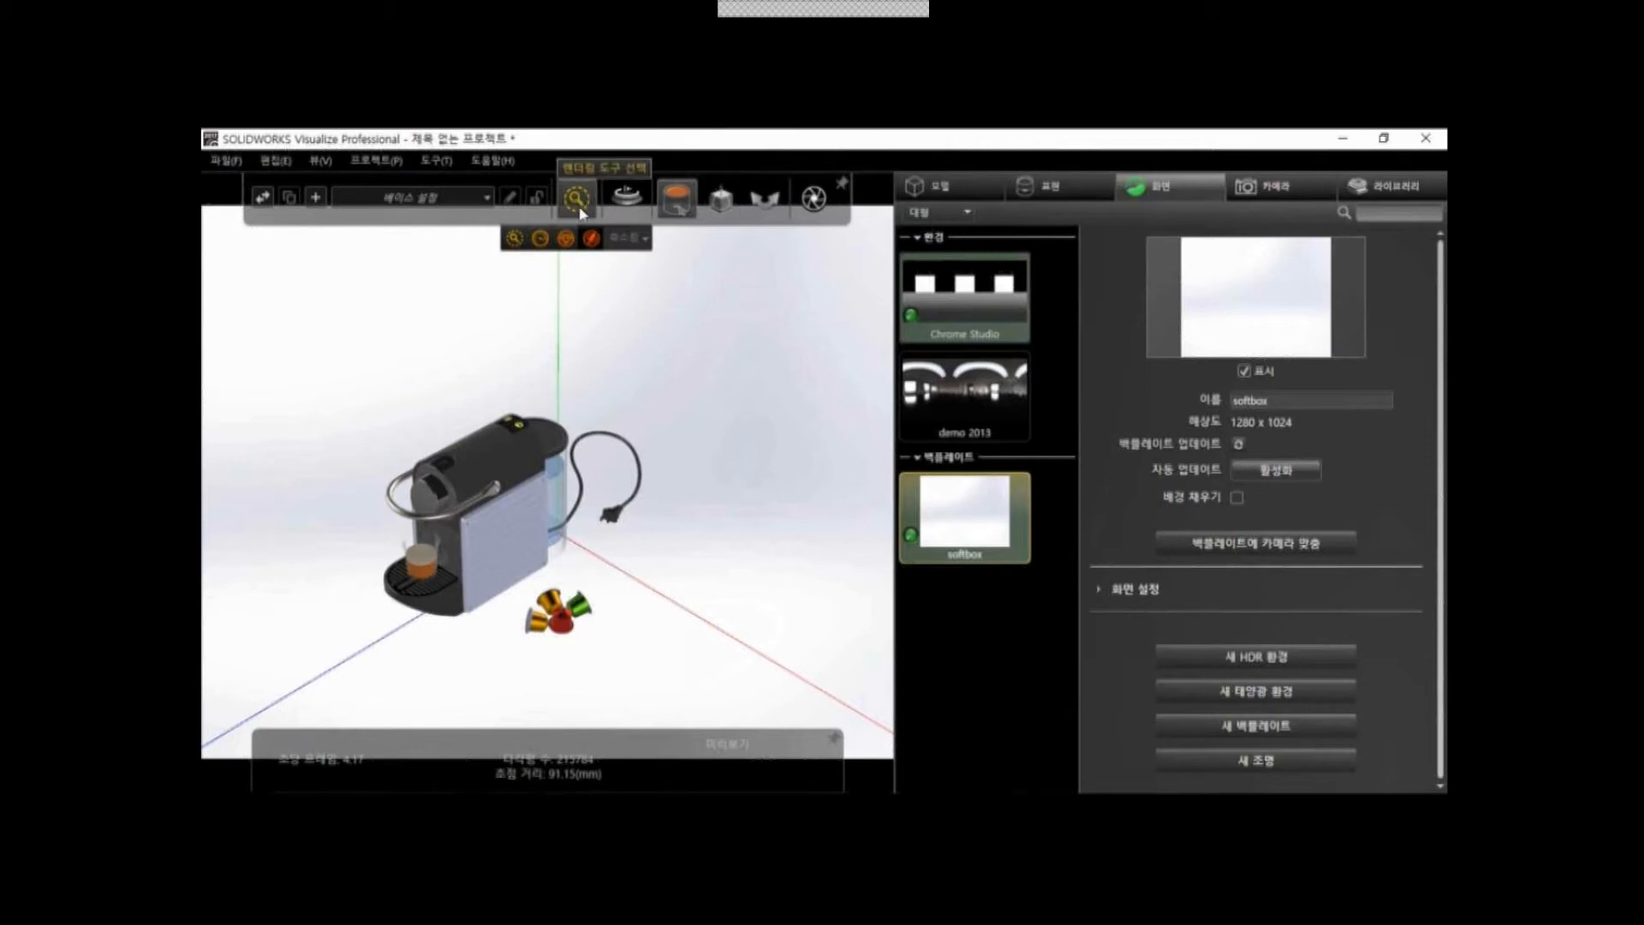
pyautogui.click(516, 241)
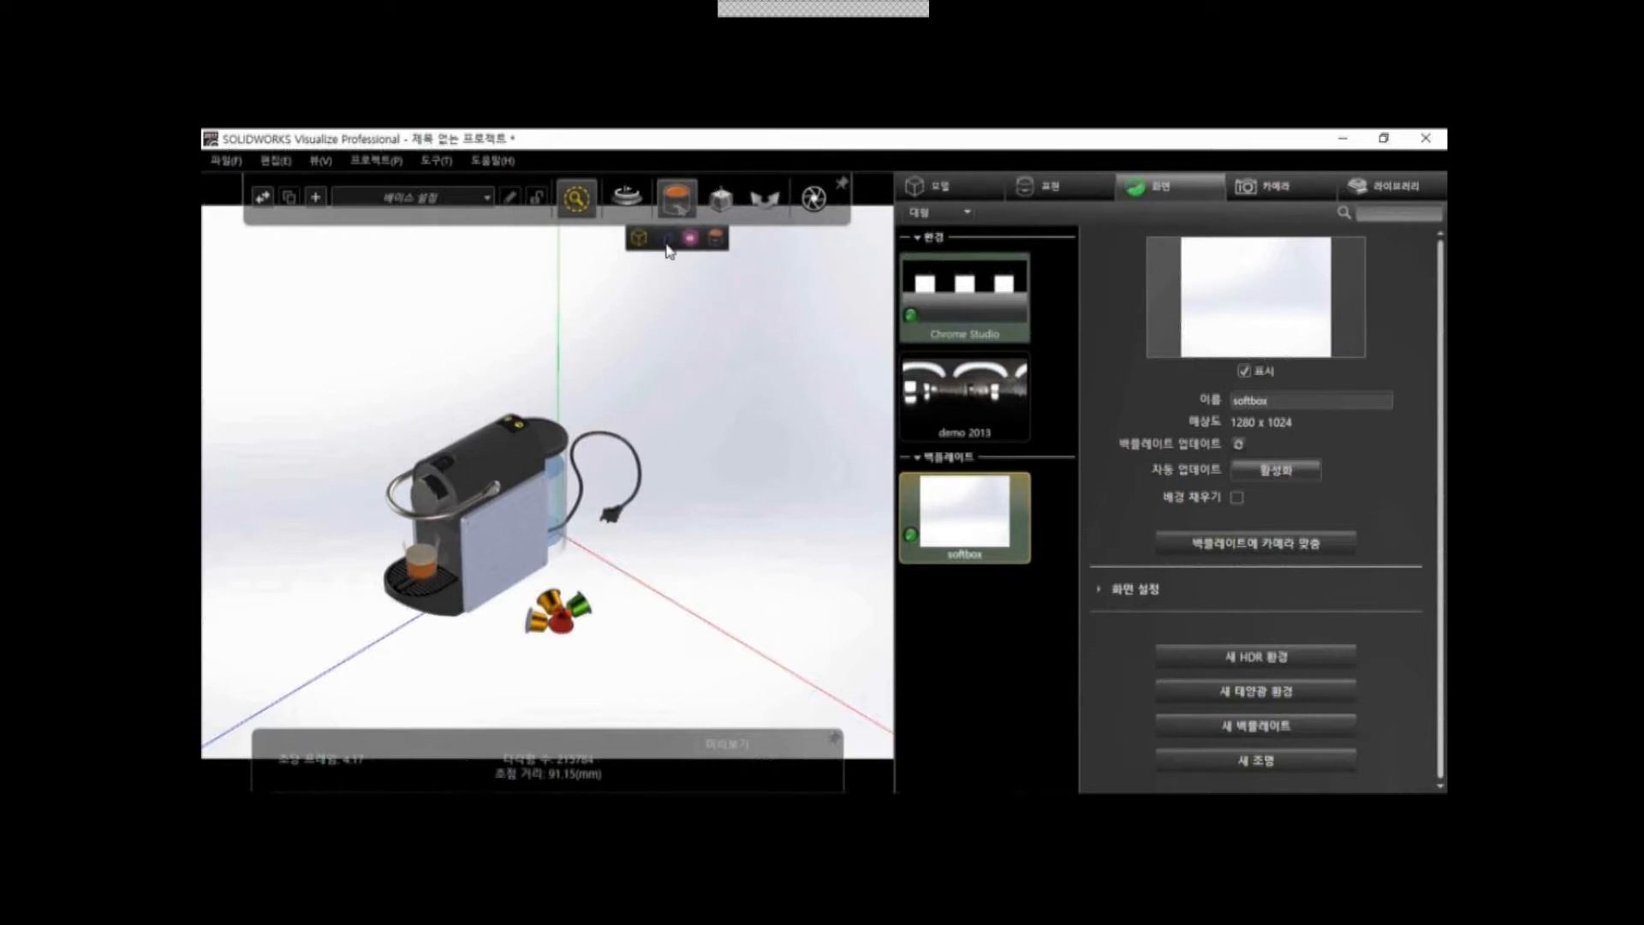
# Set the selection tool to parts and select the black low gloss plastic part of the espresso maker's body
pyautogui.click(666, 247)
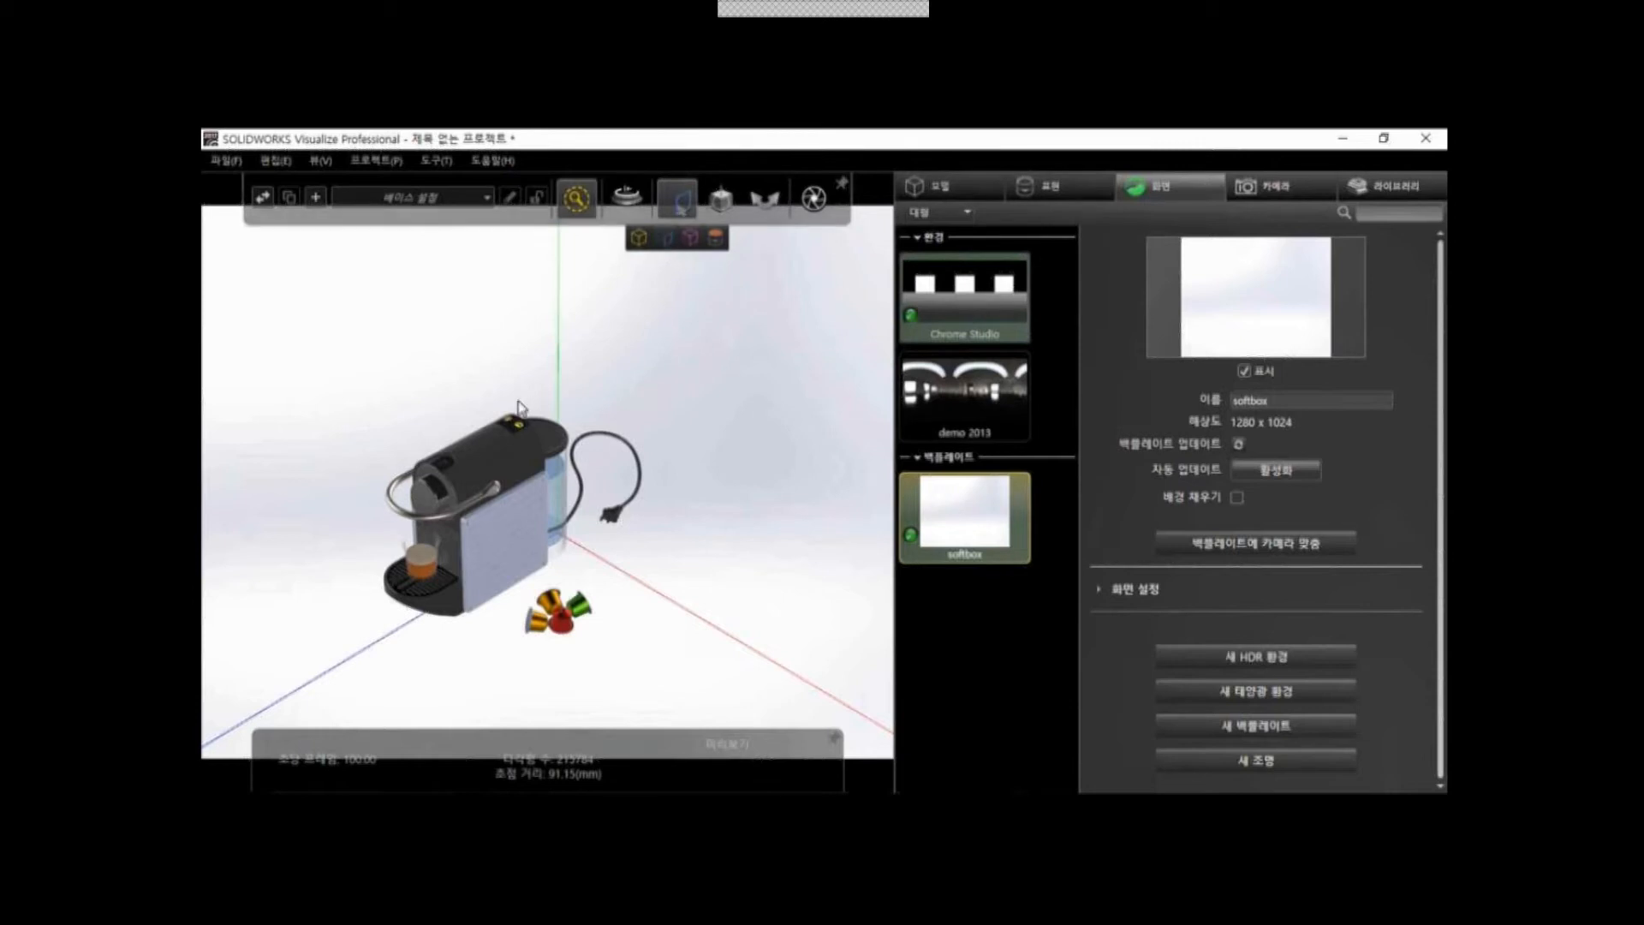
pyautogui.click(501, 459)
pyautogui.moveTo(730, 214)
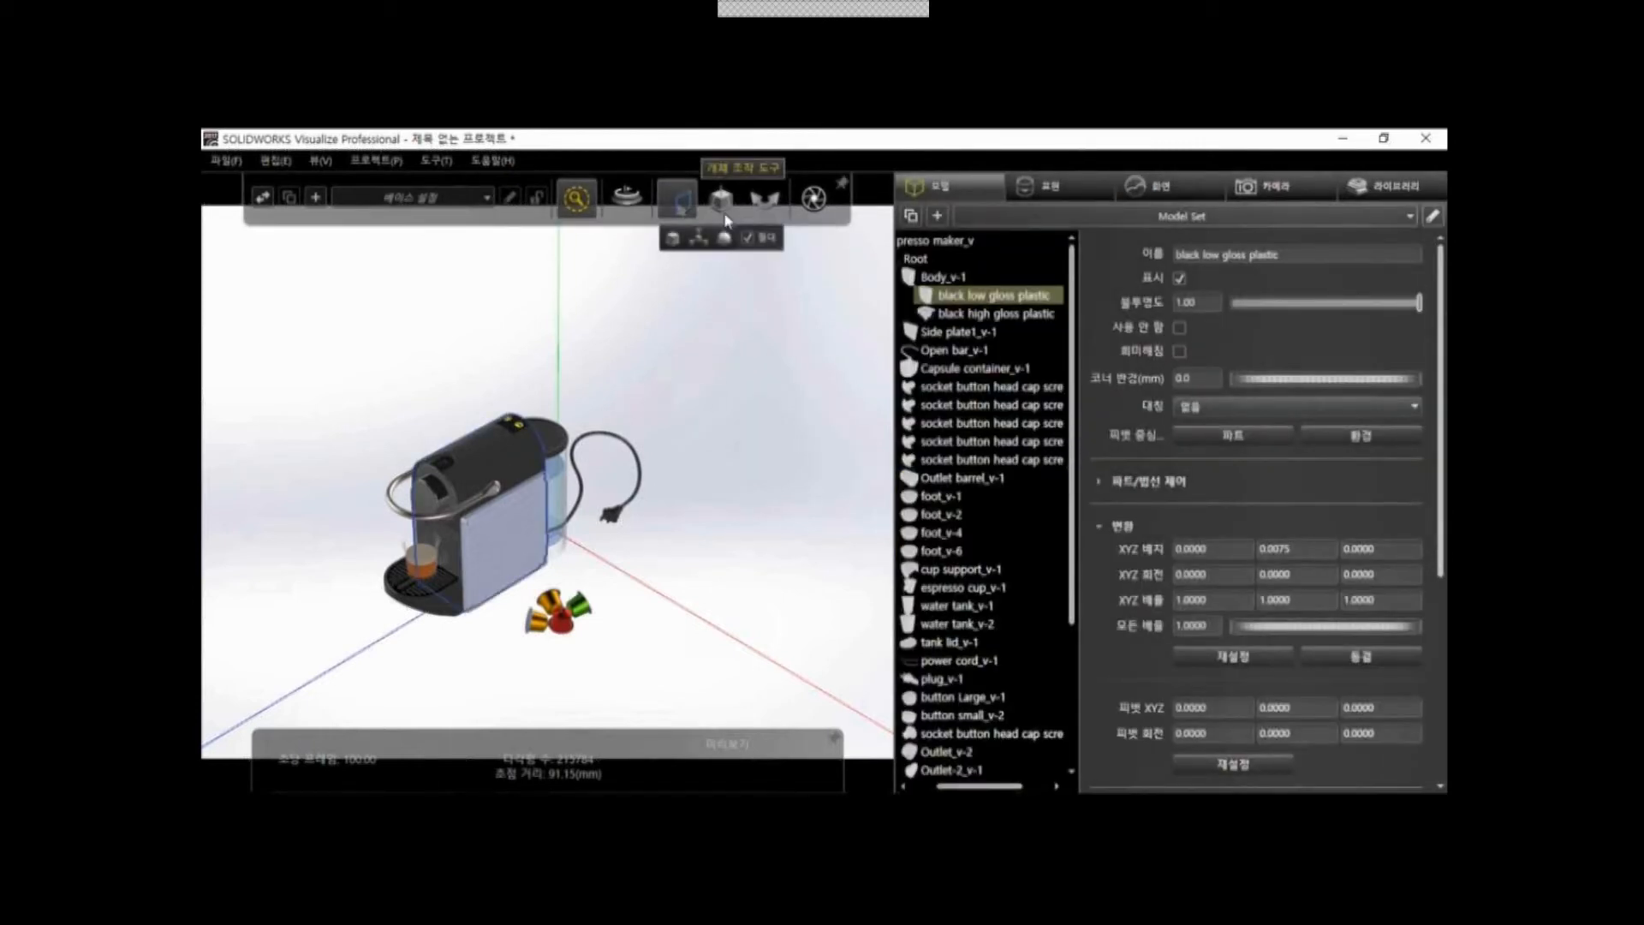
pyautogui.click(672, 239)
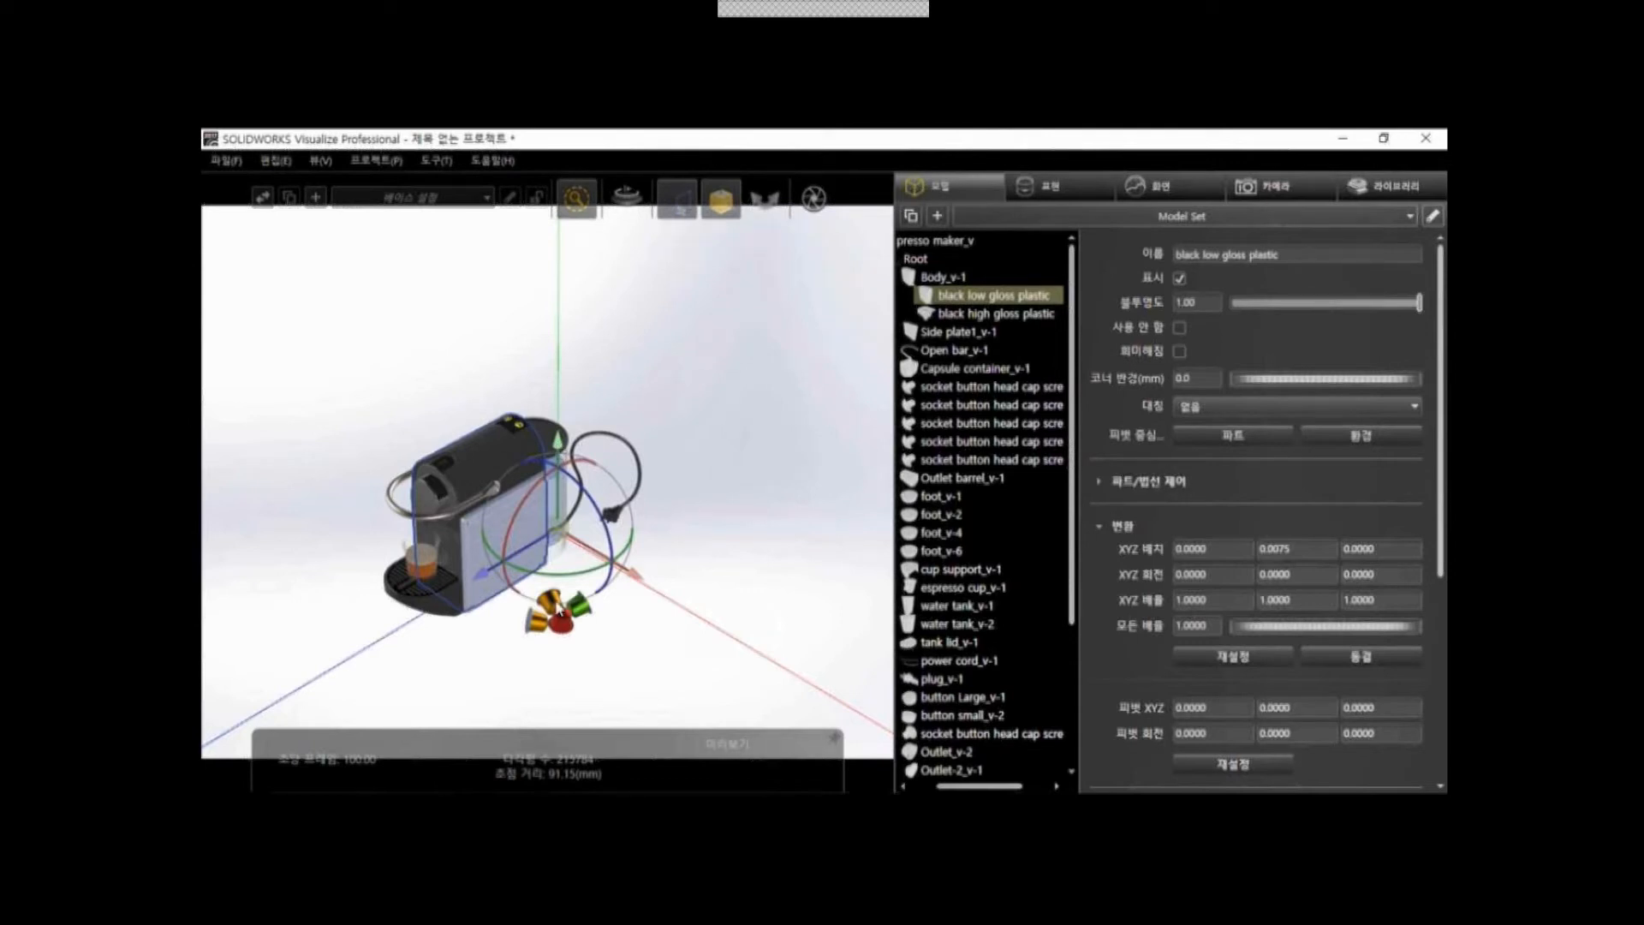
pyautogui.click(726, 206)
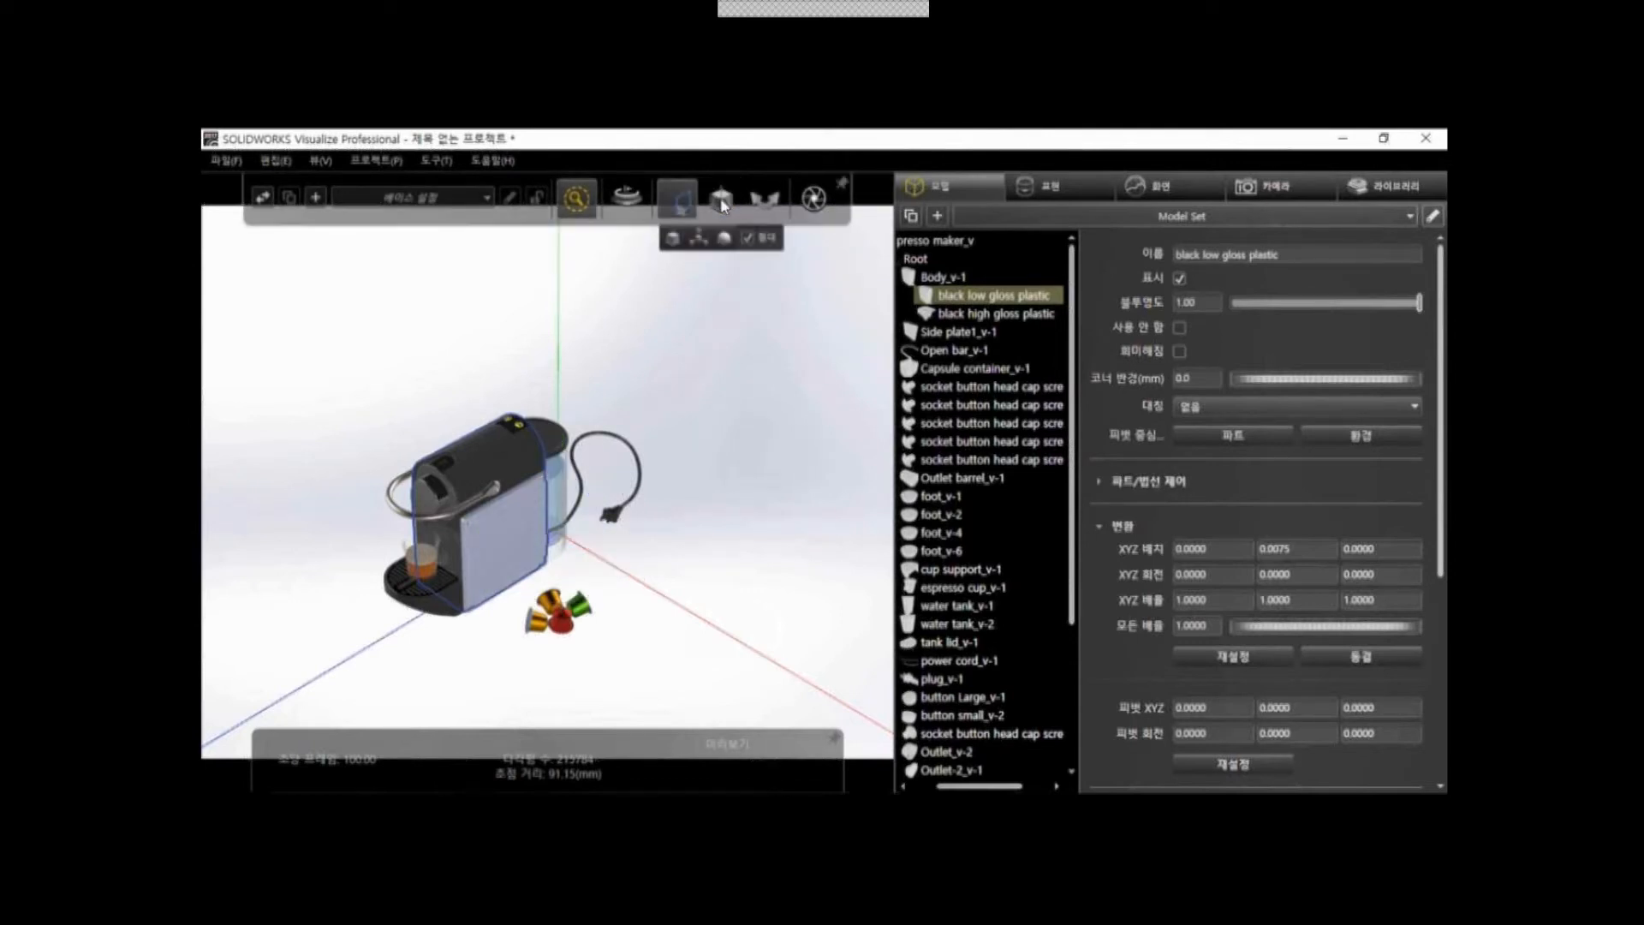
pyautogui.moveTo(769, 202)
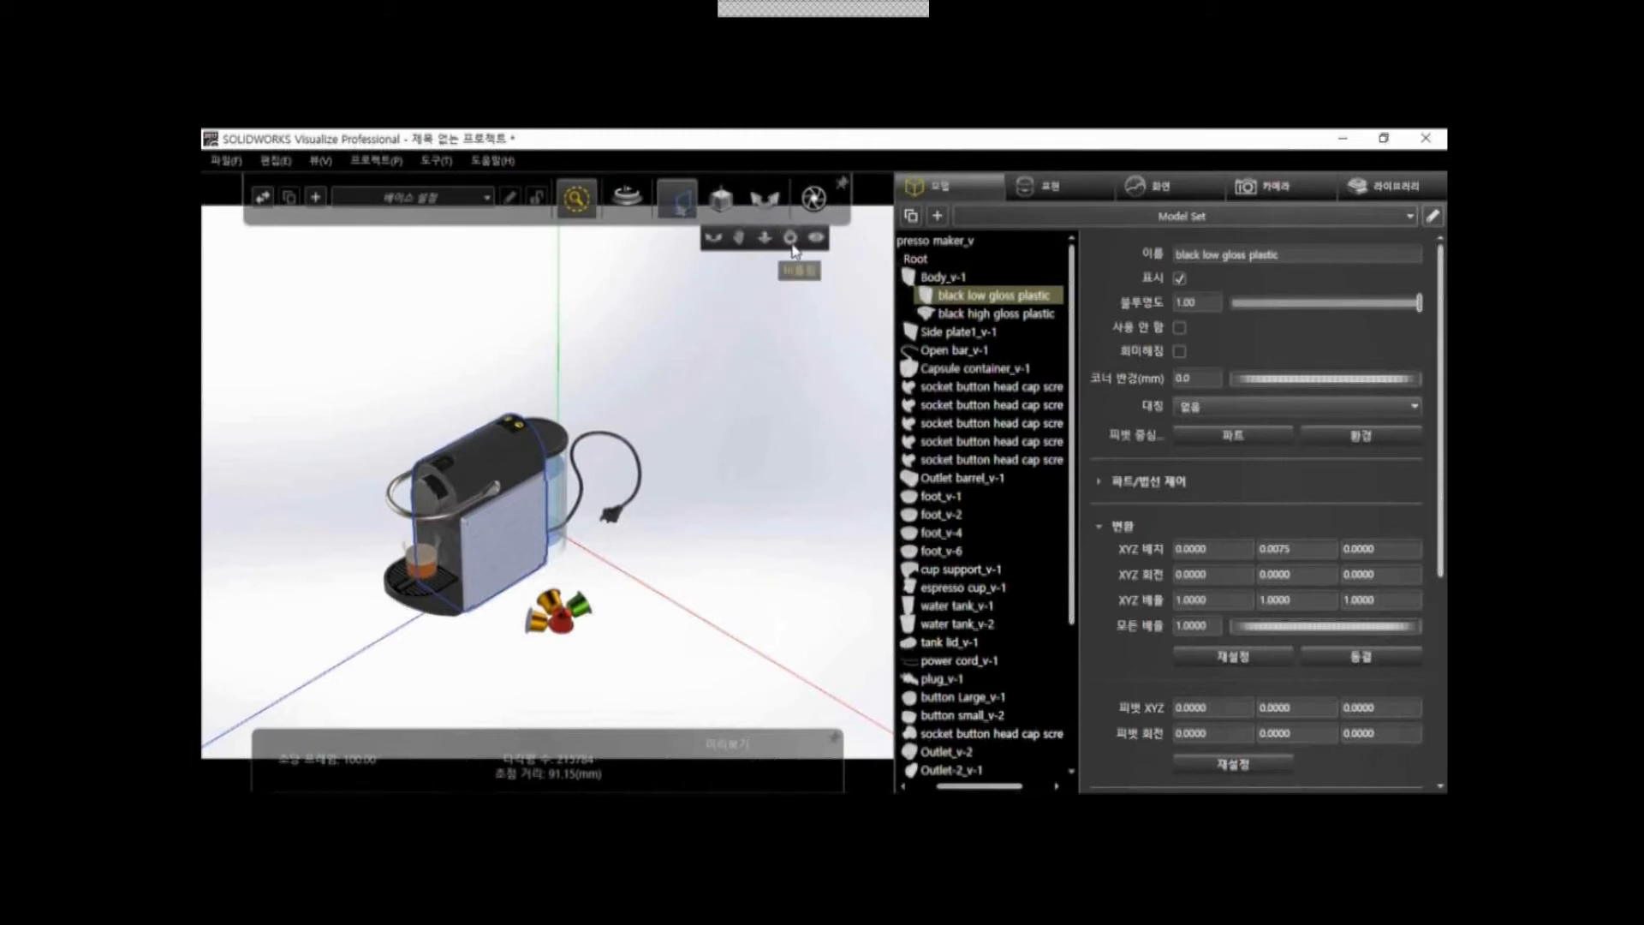
pyautogui.click(808, 346)
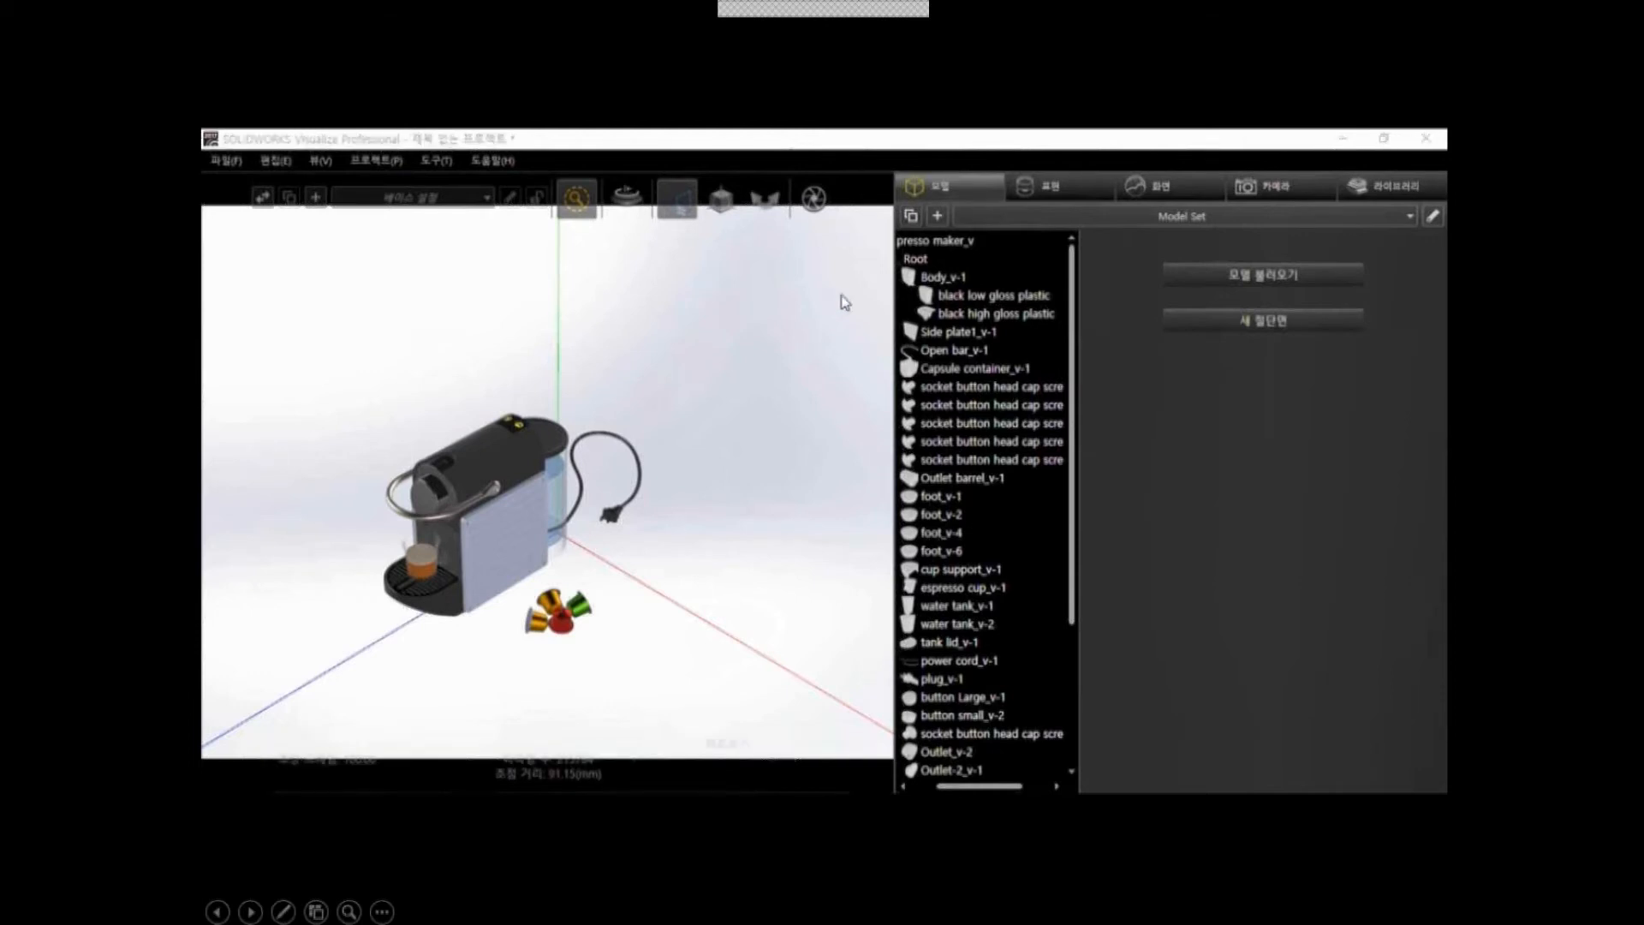
# Apply the Aluminum appearance from the cloud library's Metal folder to the espresso maker's side plate facing the camera
pyautogui.click(1396, 186)
pyautogui.click(1432, 218)
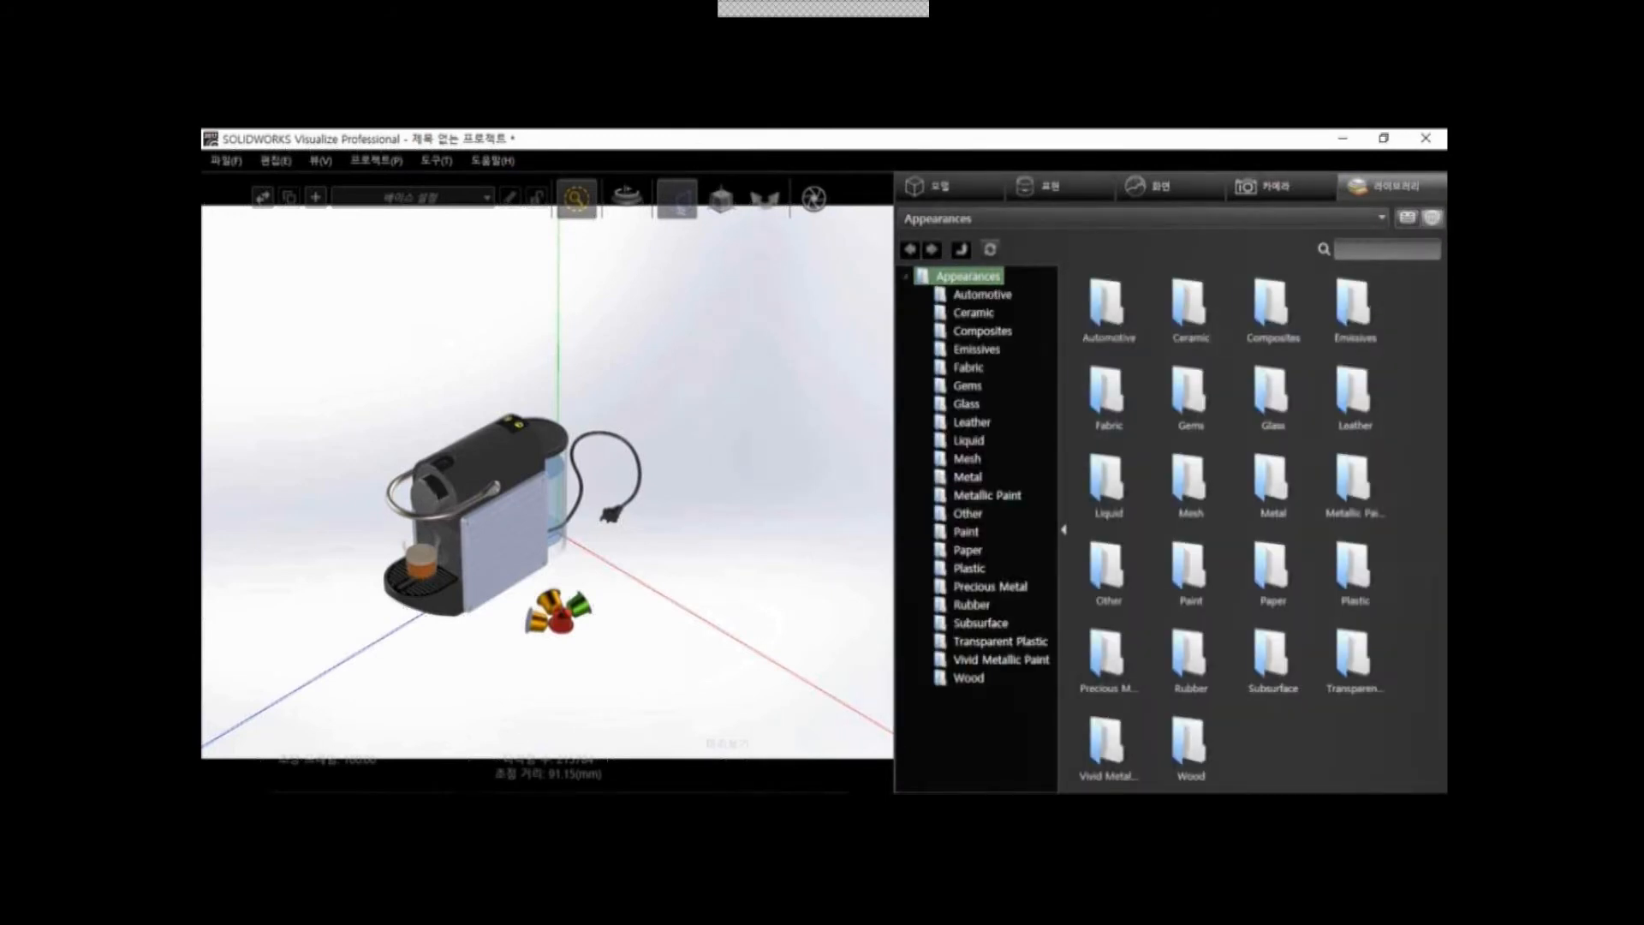
pyautogui.click(968, 477)
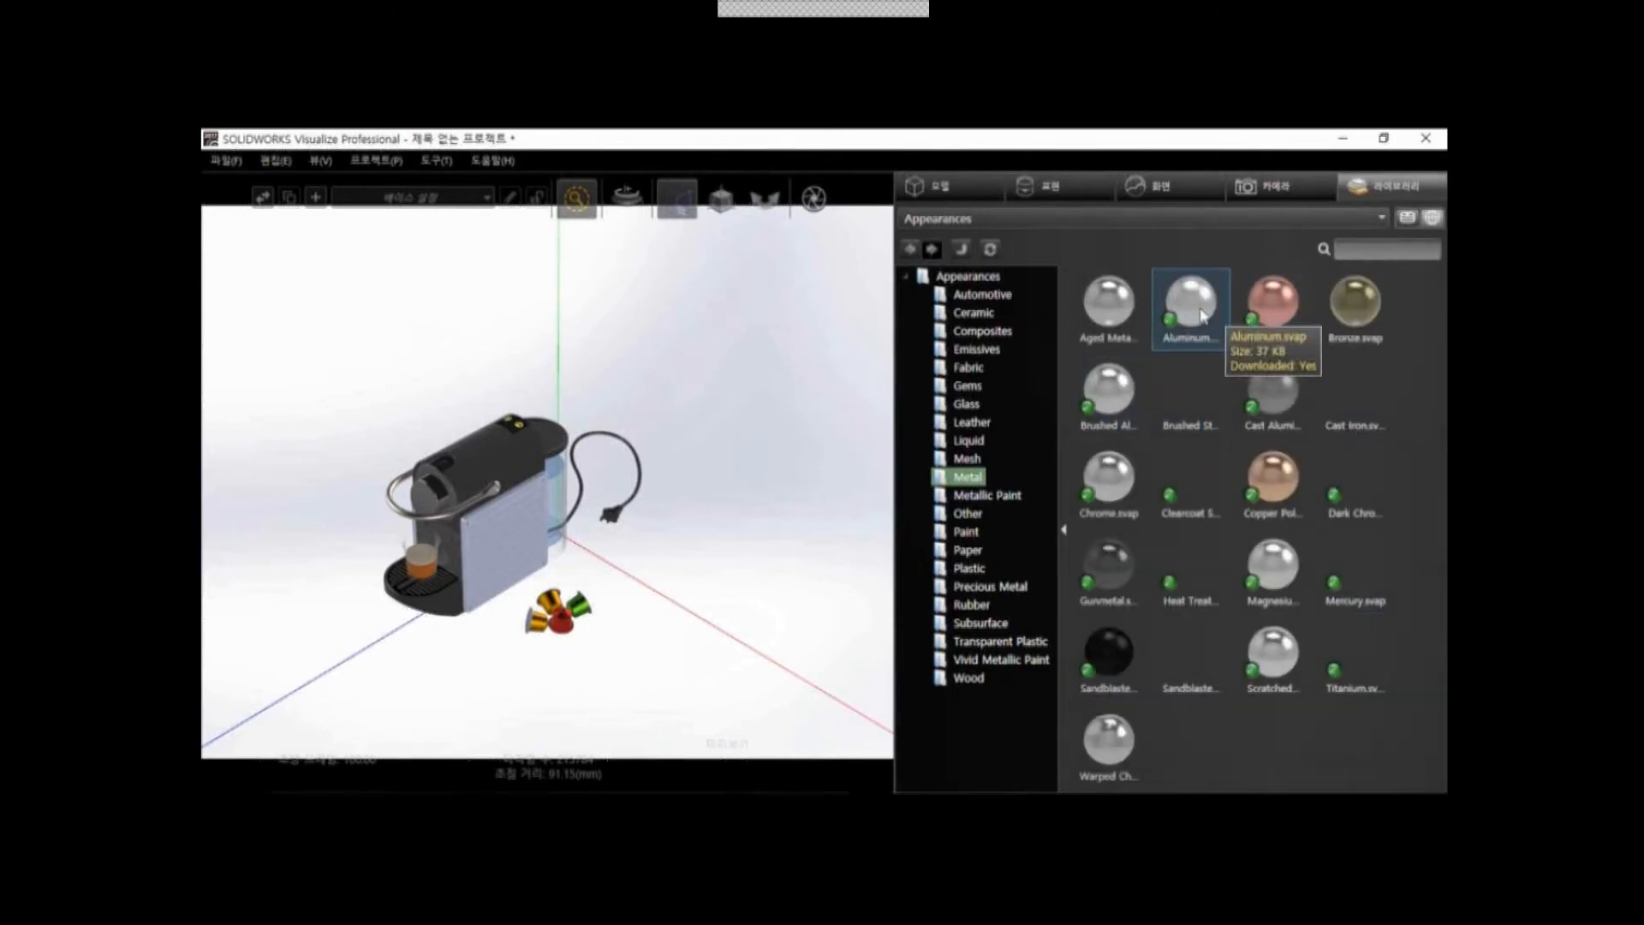
pyautogui.moveTo(1190, 304)
pyautogui.mouseDown()
pyautogui.moveTo(698, 557)
pyautogui.moveTo(493, 542)
pyautogui.mouseUp()
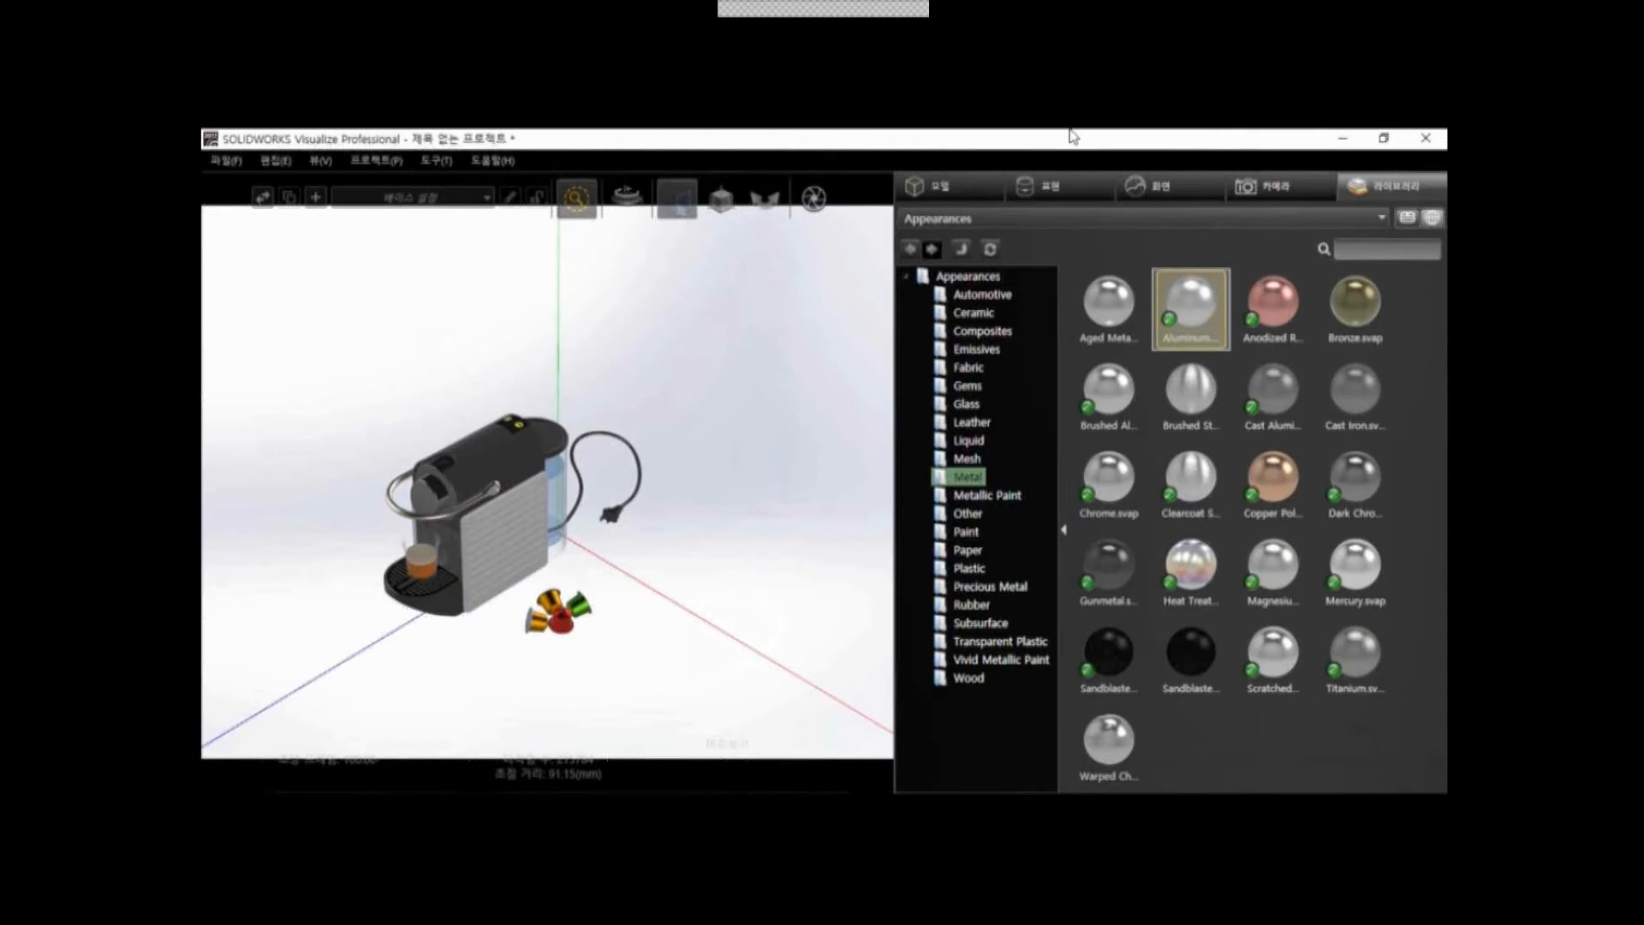
# Select the project's Aluminum appearance and pick a muted red for its color, using RGB values
pyautogui.click(1053, 193)
pyautogui.scroll(-3, 1027, 514)
pyautogui.scroll(-2, 1038, 759)
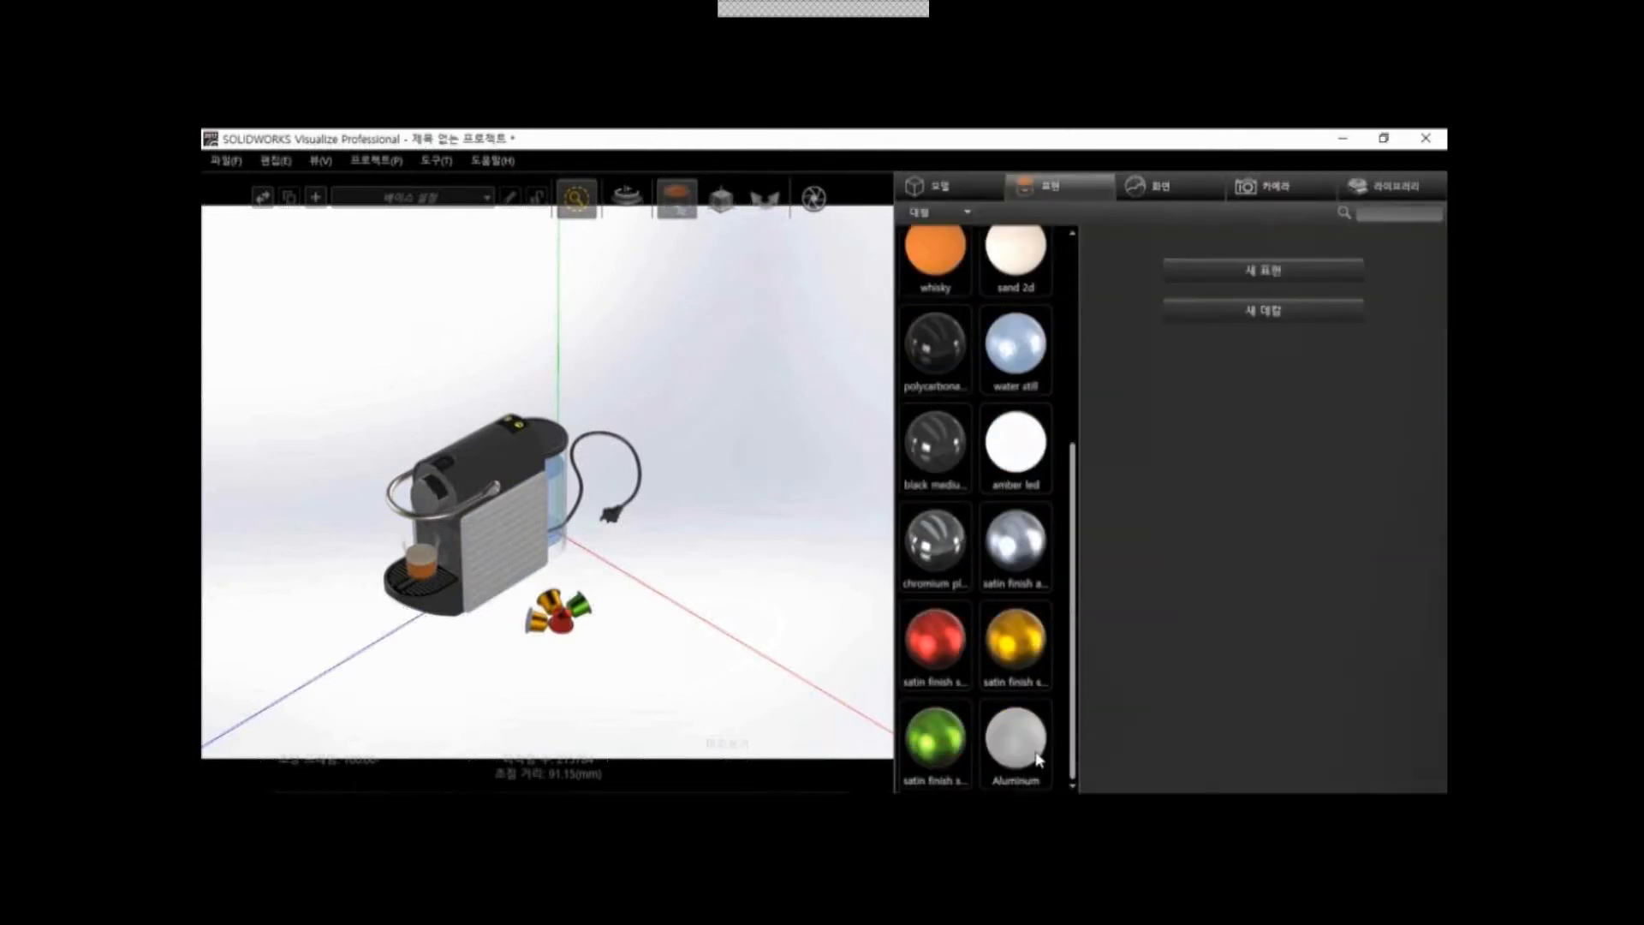
pyautogui.click(1038, 776)
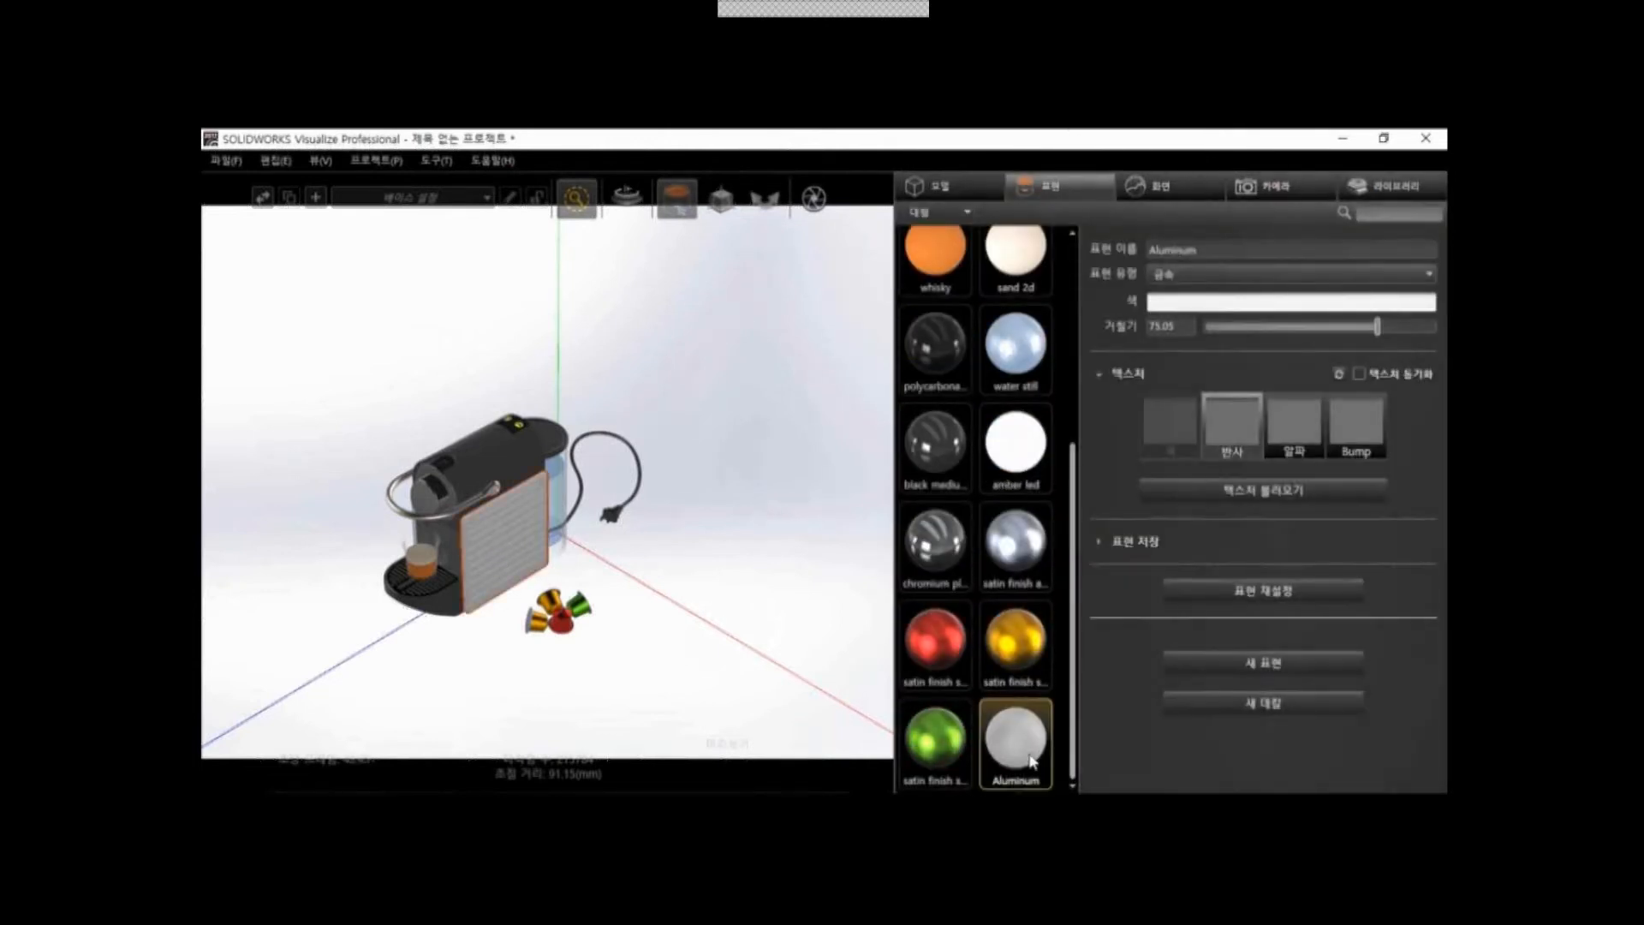
pyautogui.click(1232, 304)
pyautogui.moveTo(1037, 369)
pyautogui.mouseDown()
pyautogui.moveTo(1102, 382)
pyautogui.moveTo(1053, 338)
pyautogui.mouseUp()
pyautogui.click(951, 381)
pyautogui.click(957, 406)
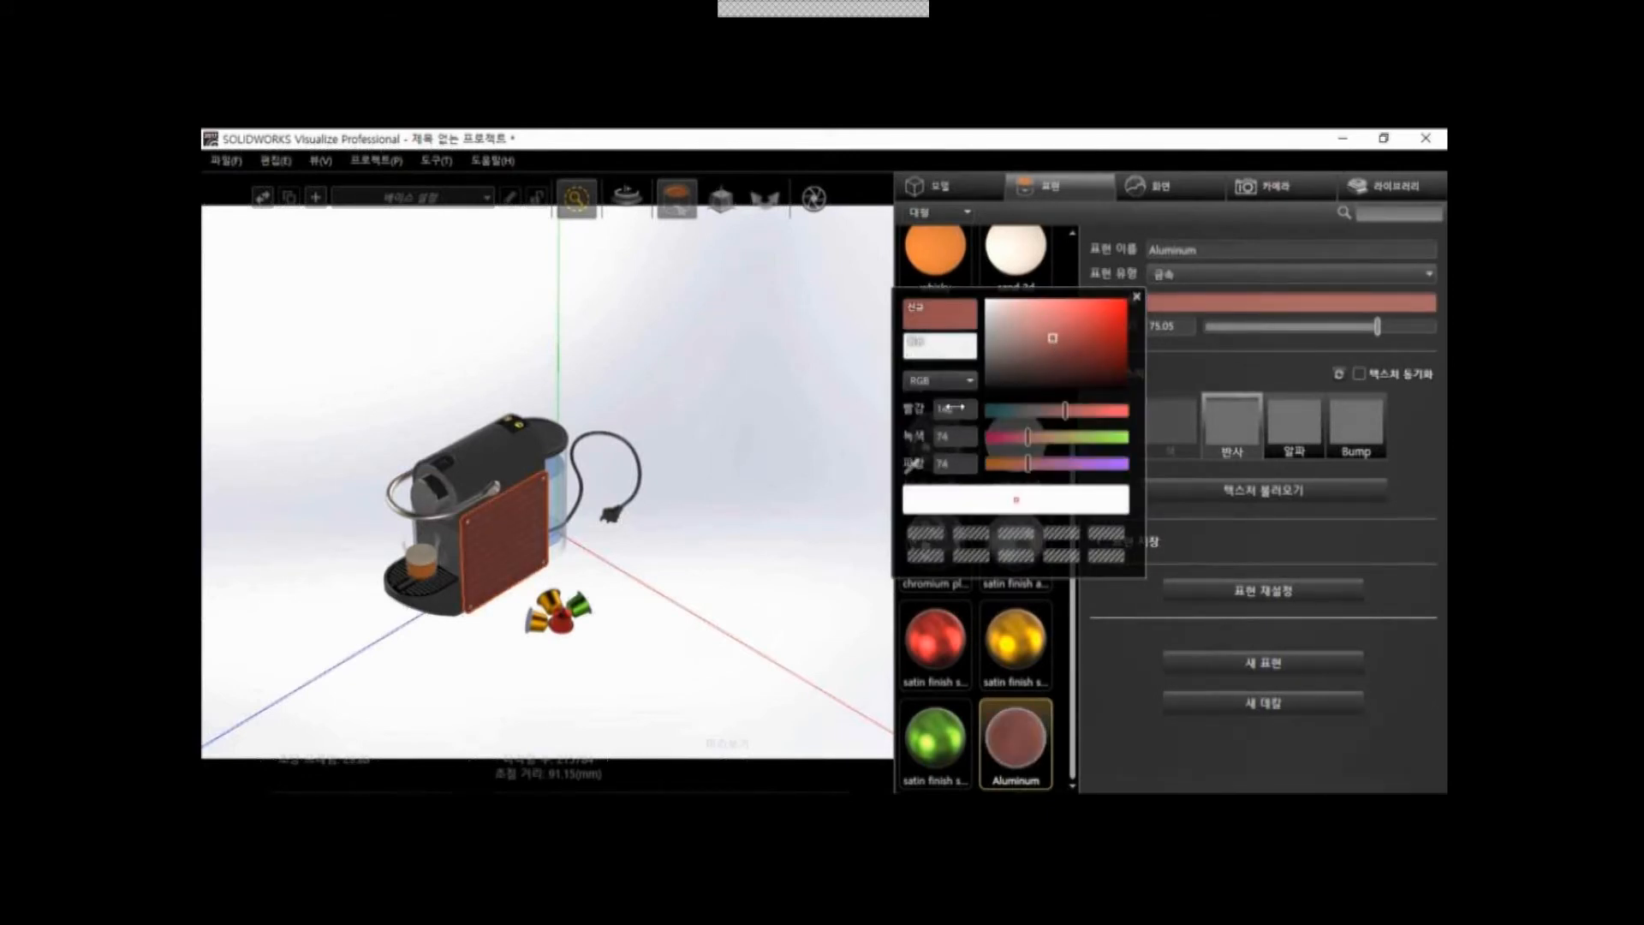
# Set the Aluminum appearance's color to red 170, green 57, blue 46 and close the color picker
pyautogui.doubleClick(949, 408)
pyautogui.write('170')
pyautogui.press('Tab')
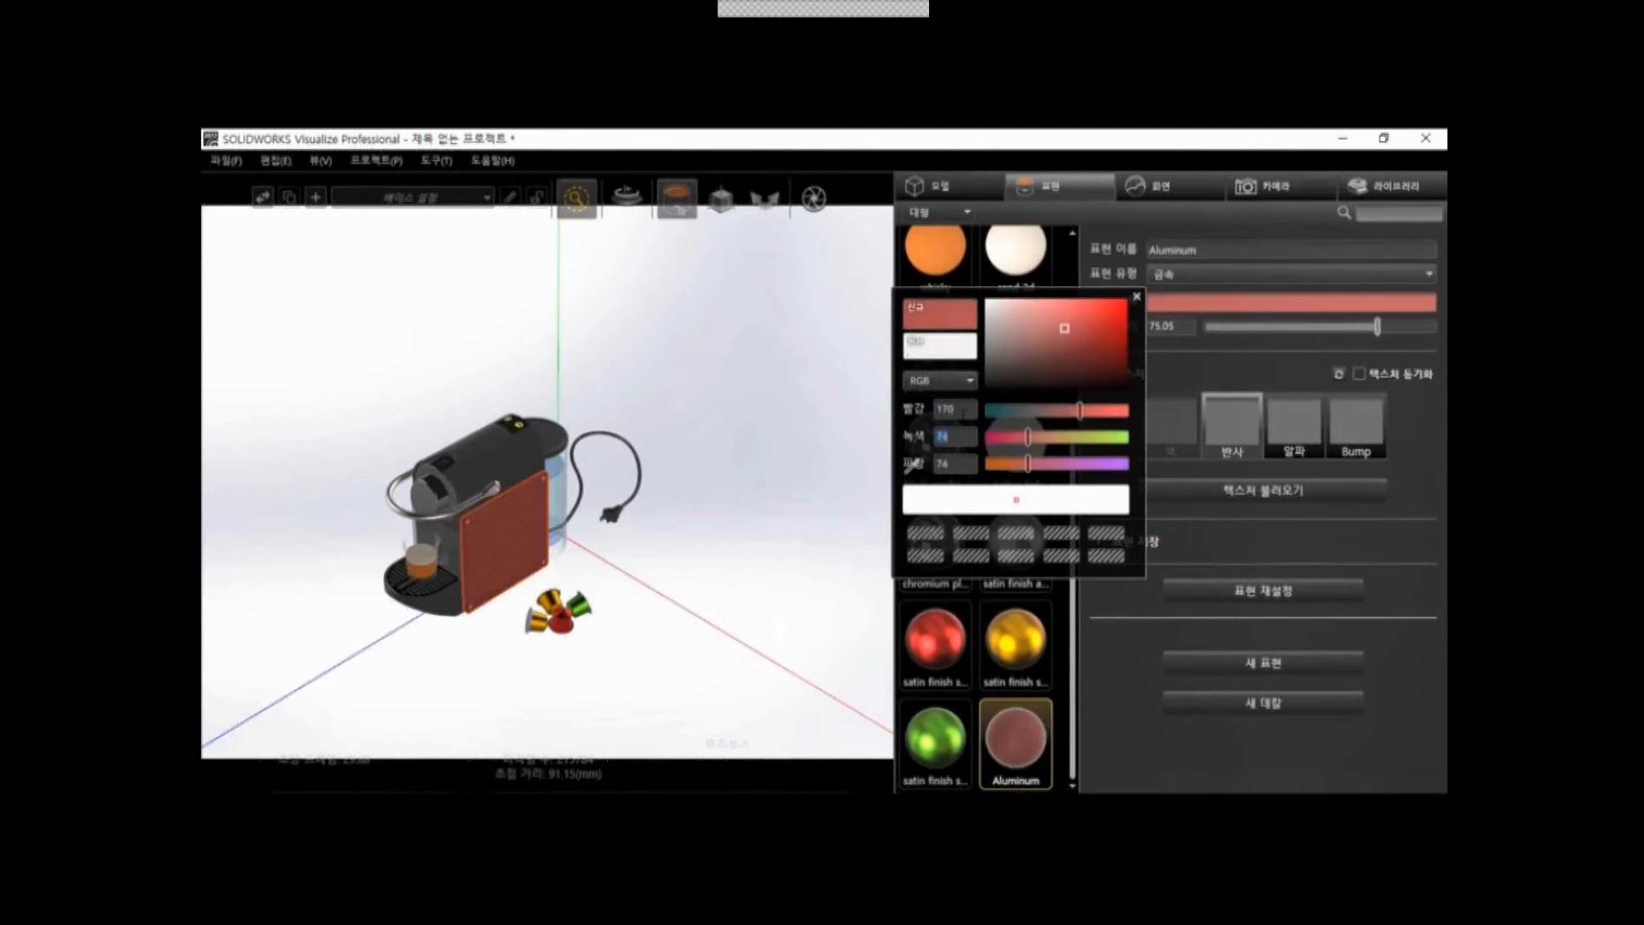
pyautogui.write('57')
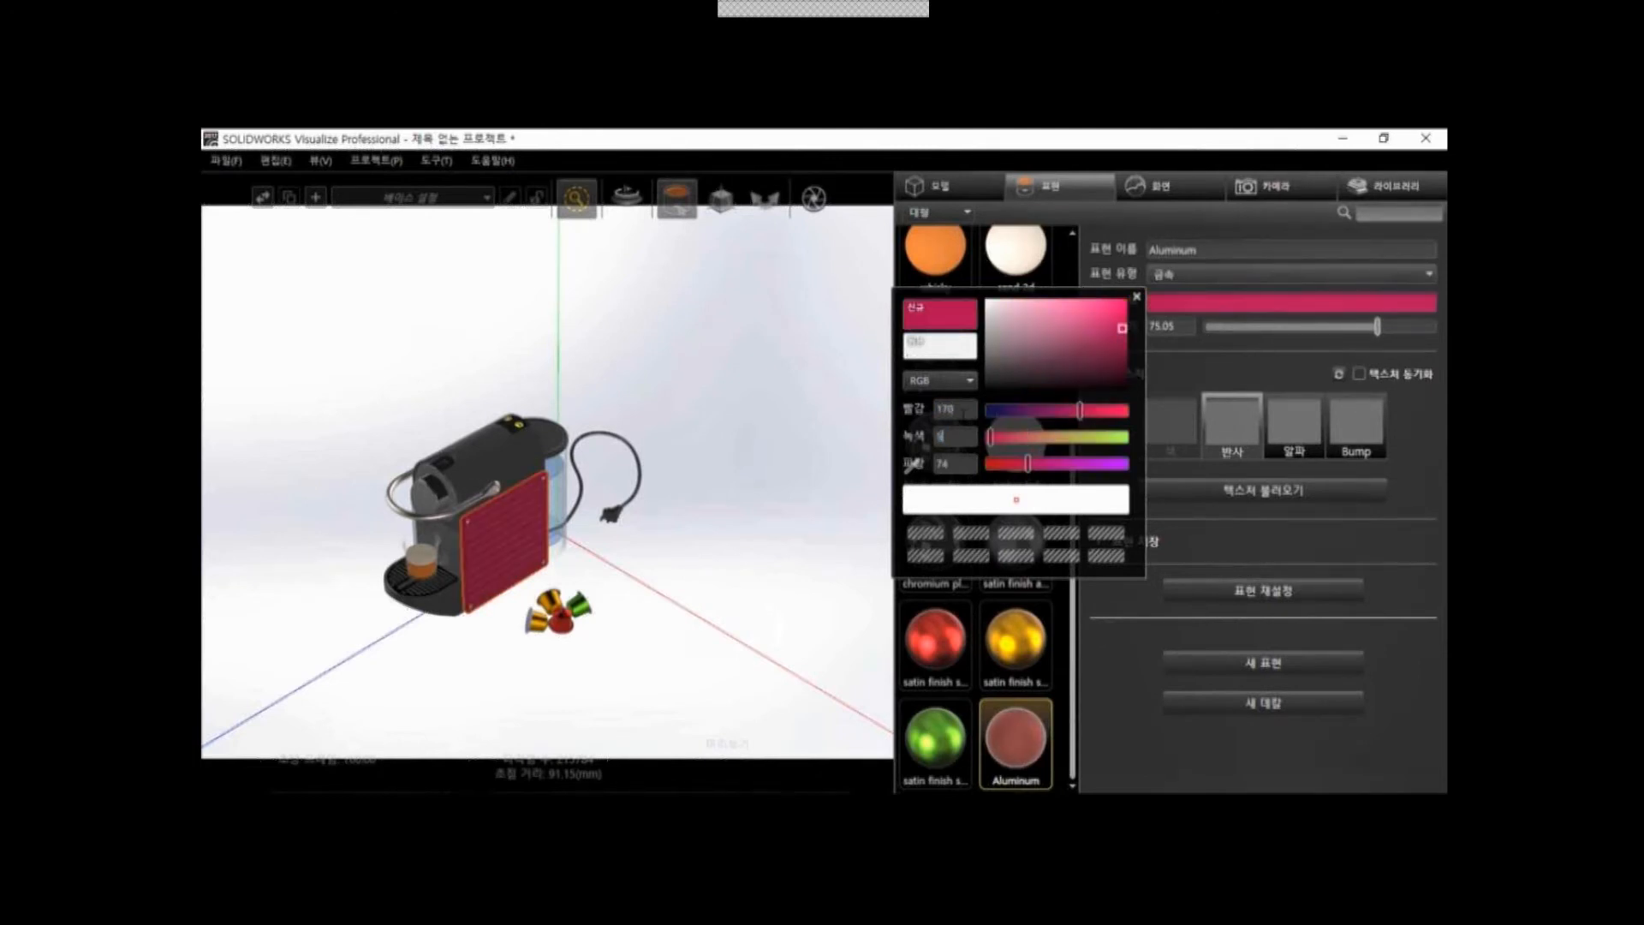
pyautogui.press('Tab')
pyautogui.write('46')
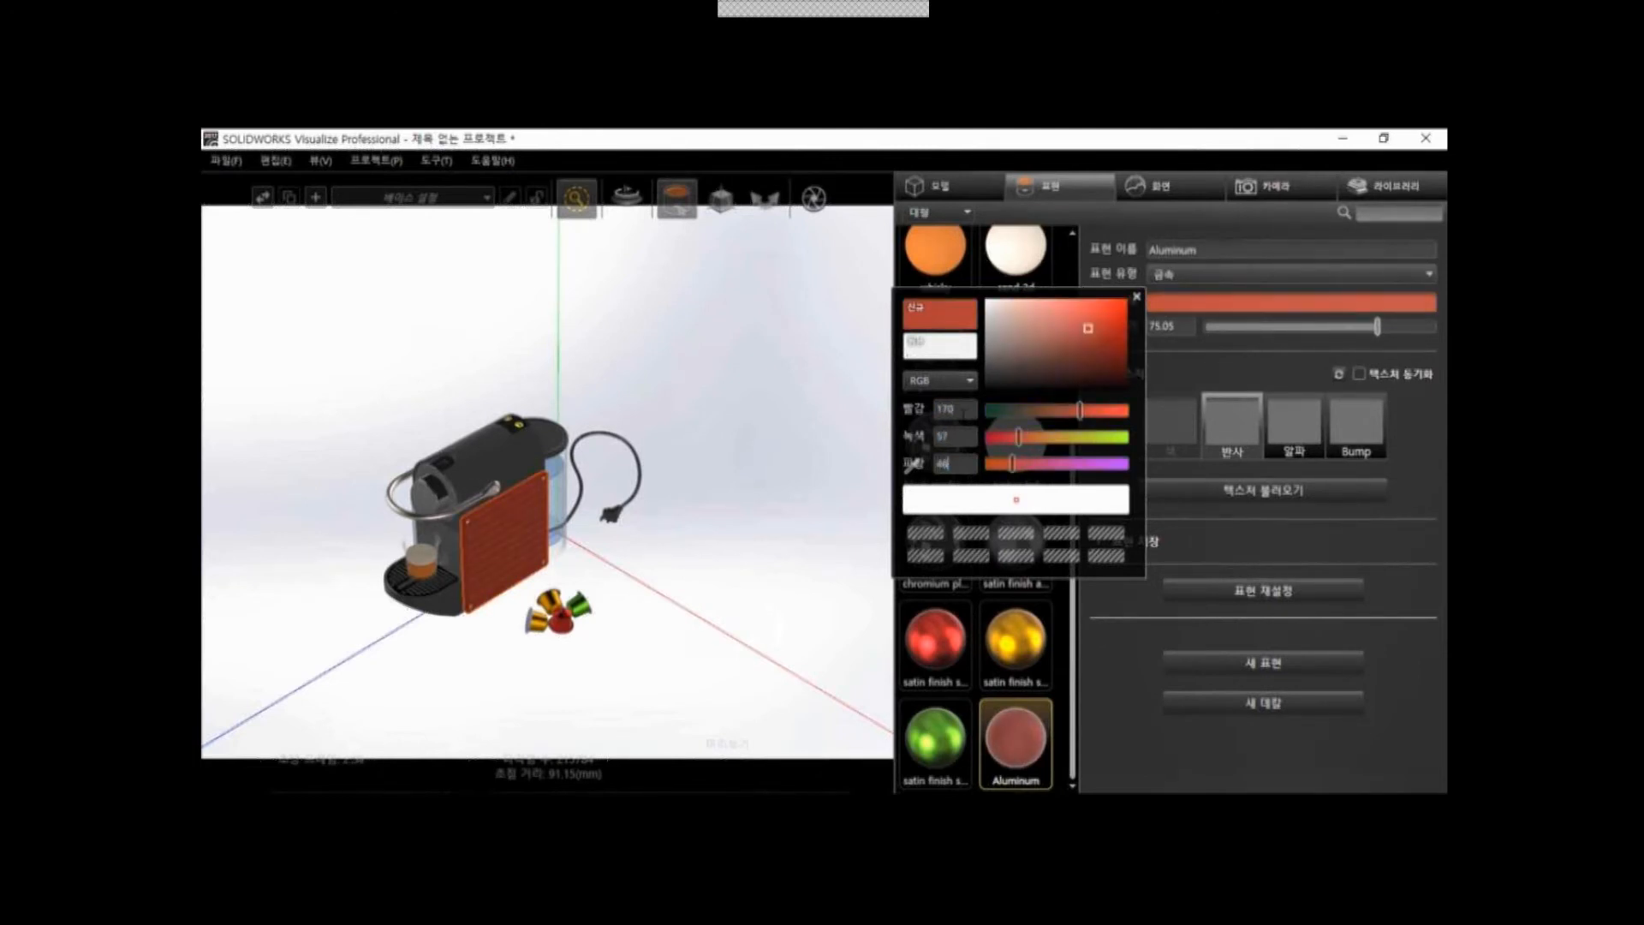
pyautogui.click(1121, 667)
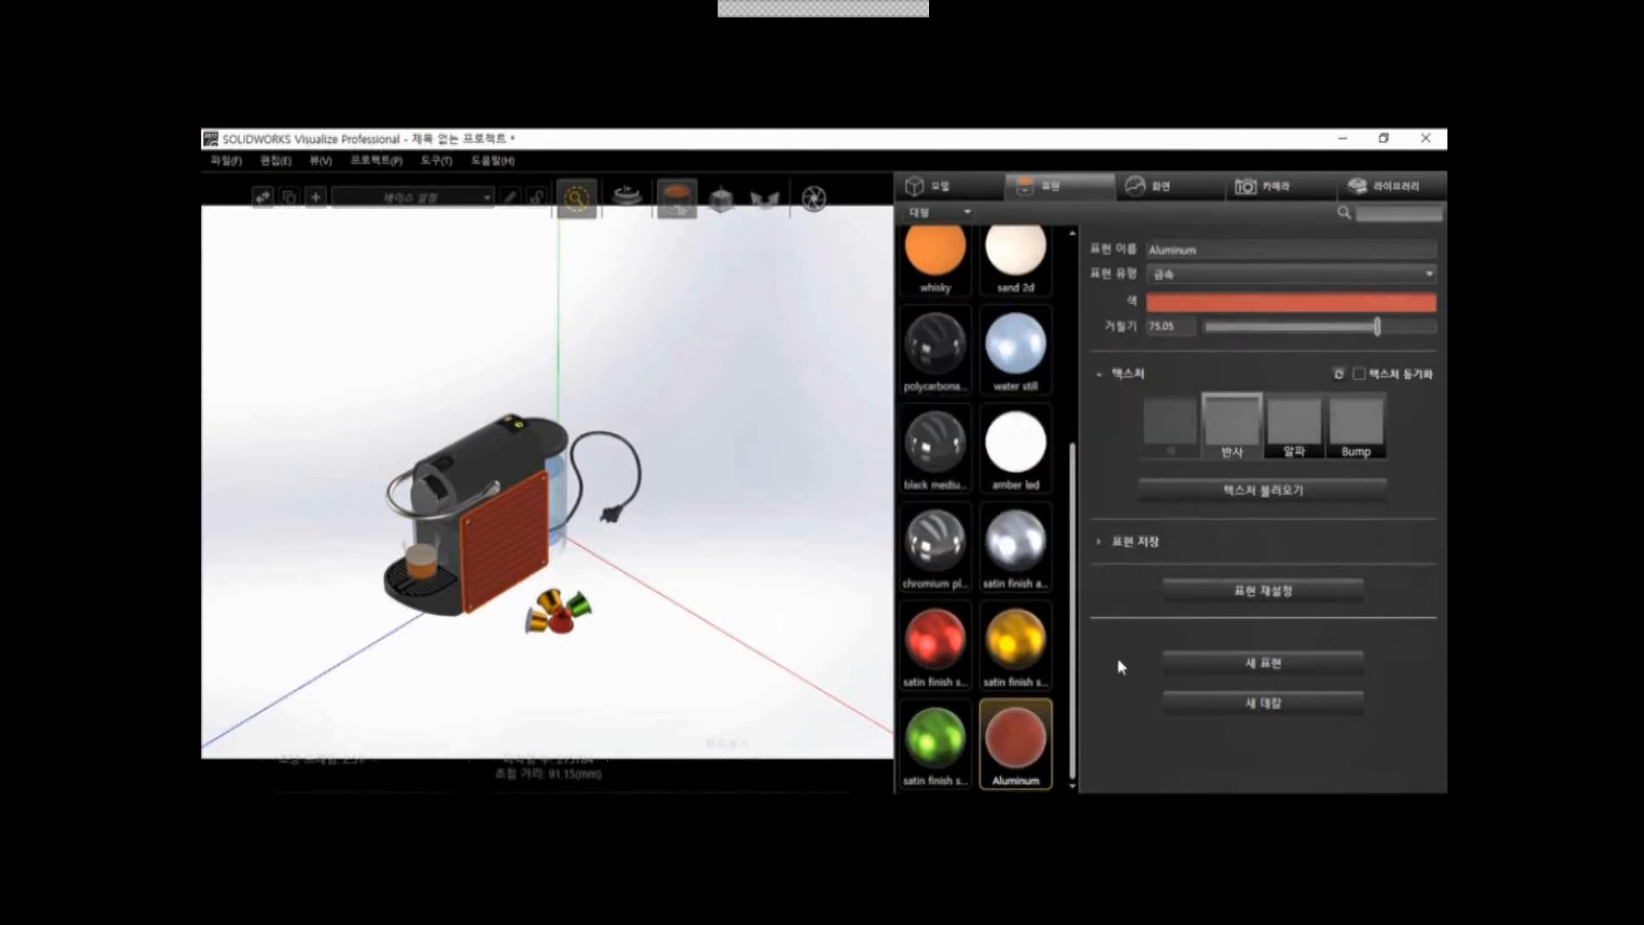
# Assign the recolored Aluminum appearance to the side plate on the opposite side of the machine
pyautogui.moveTo(458, 593); pyautogui.dragTo(845, 523, button='middle')
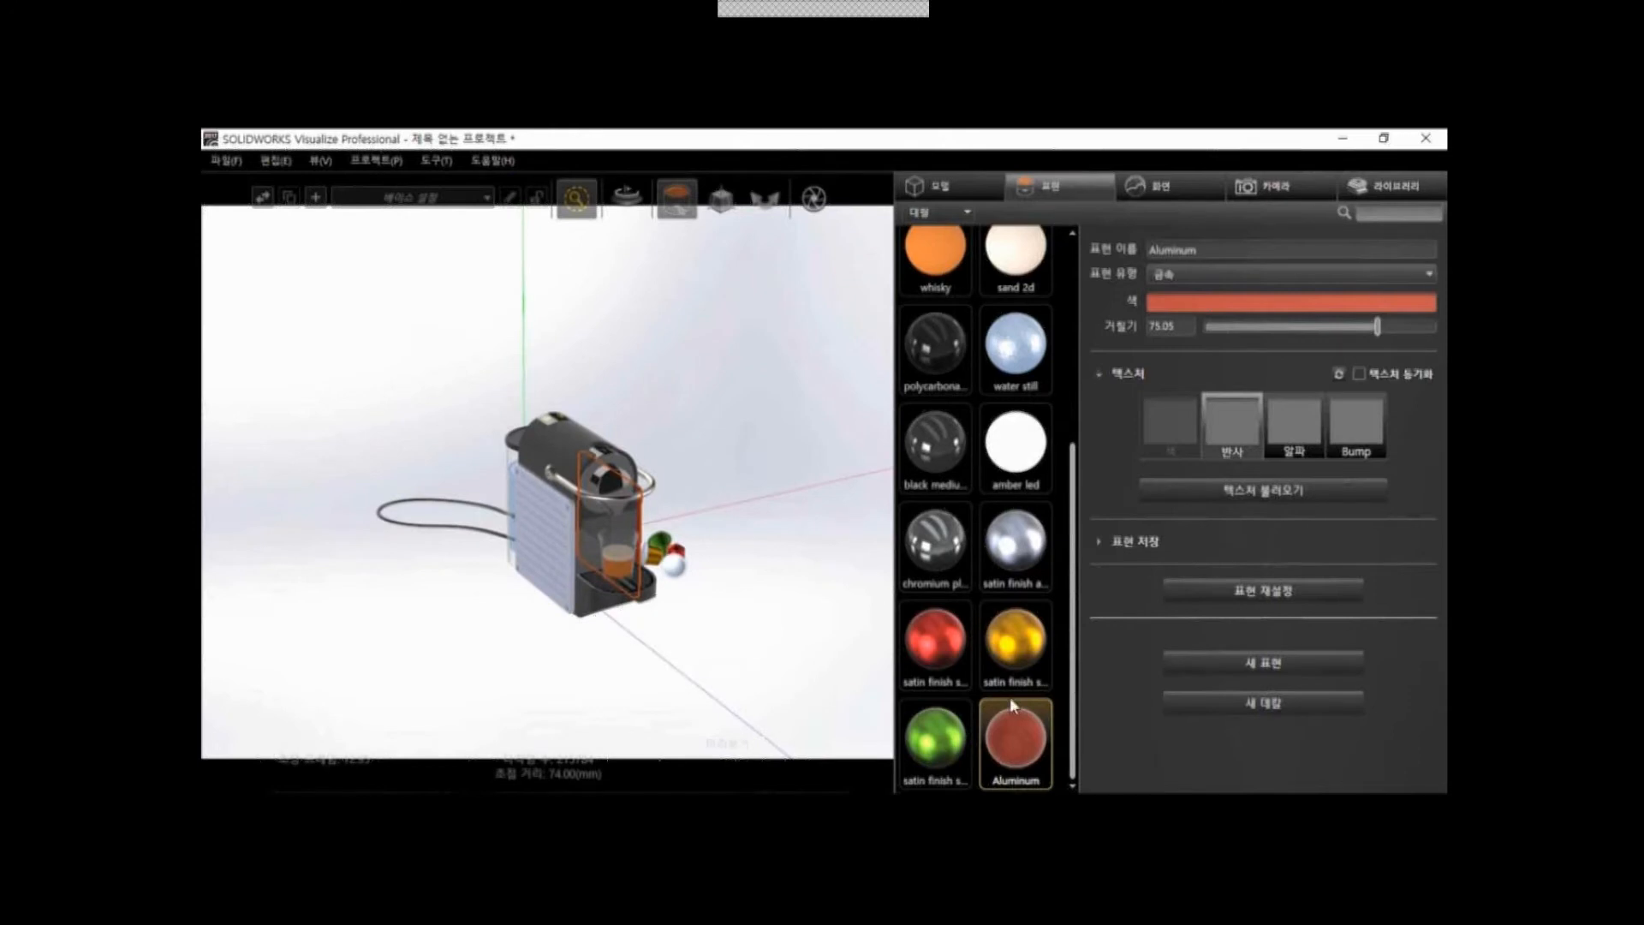
pyautogui.moveTo(1012, 710); pyautogui.dragTo(1016, 749)
pyautogui.moveTo(736, 591); pyautogui.dragTo(618, 542, button='middle')
pyautogui.rightClick(548, 525)
pyautogui.click(612, 403)
pyautogui.rightClick(545, 512)
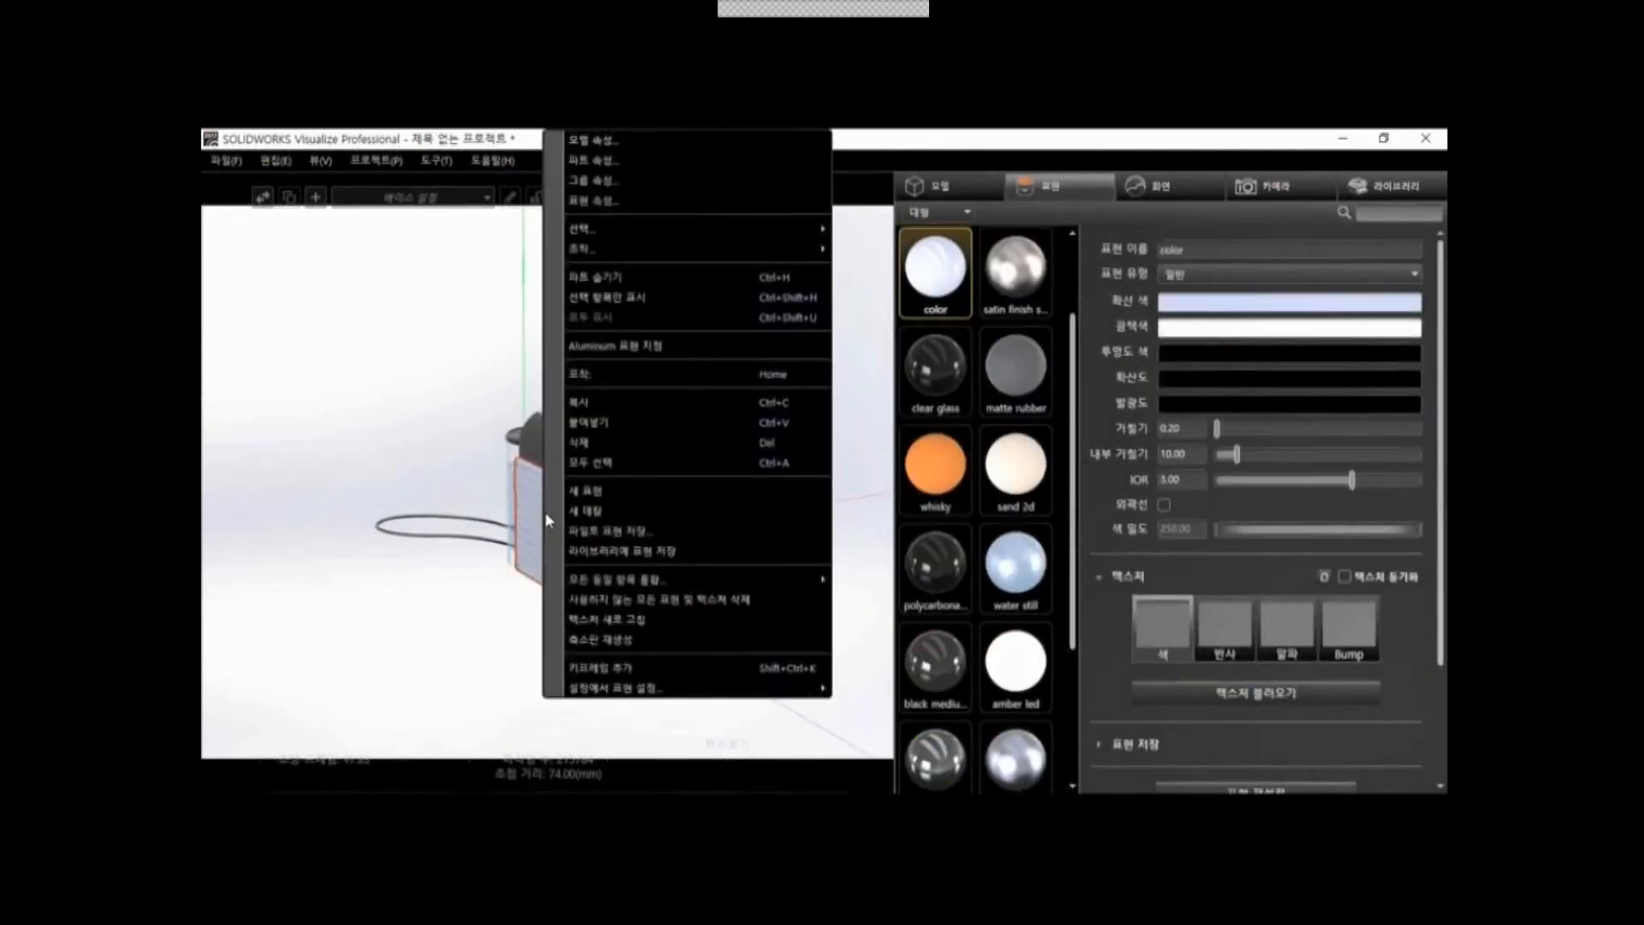
pyautogui.click(600, 346)
pyautogui.click(741, 595)
# Select the amber led appearance on the espresso maker's top button icons and switch its color picker to HSV values
pyautogui.moveTo(741, 595); pyautogui.dragTo(492, 631, button='middle')
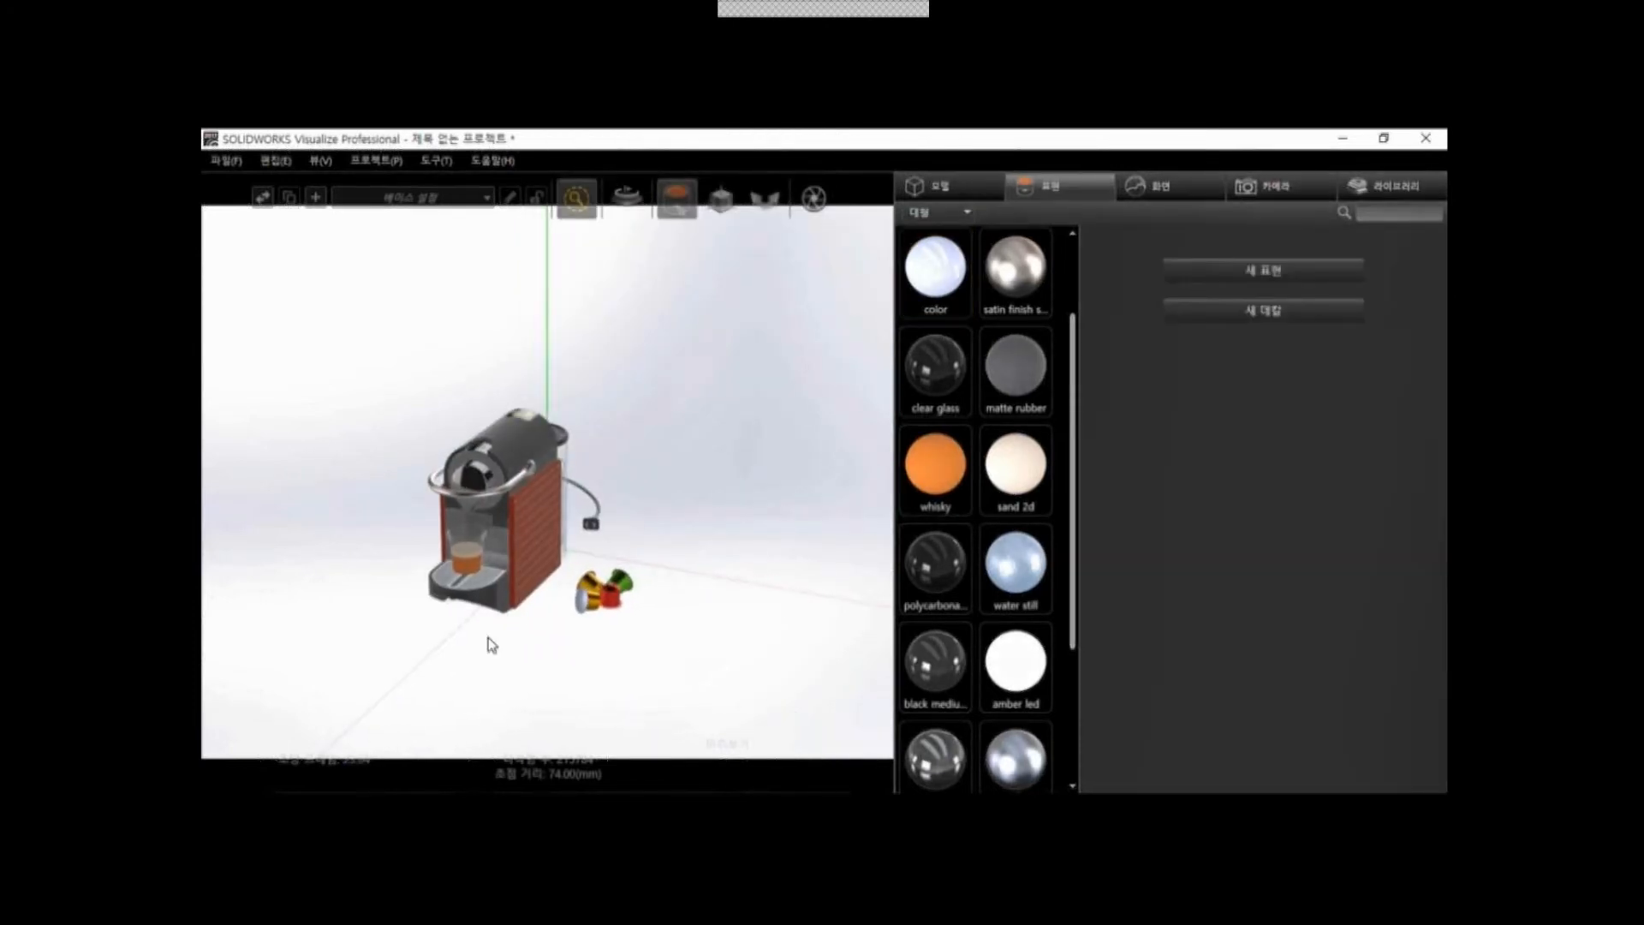
pyautogui.scroll(3, 531, 437)
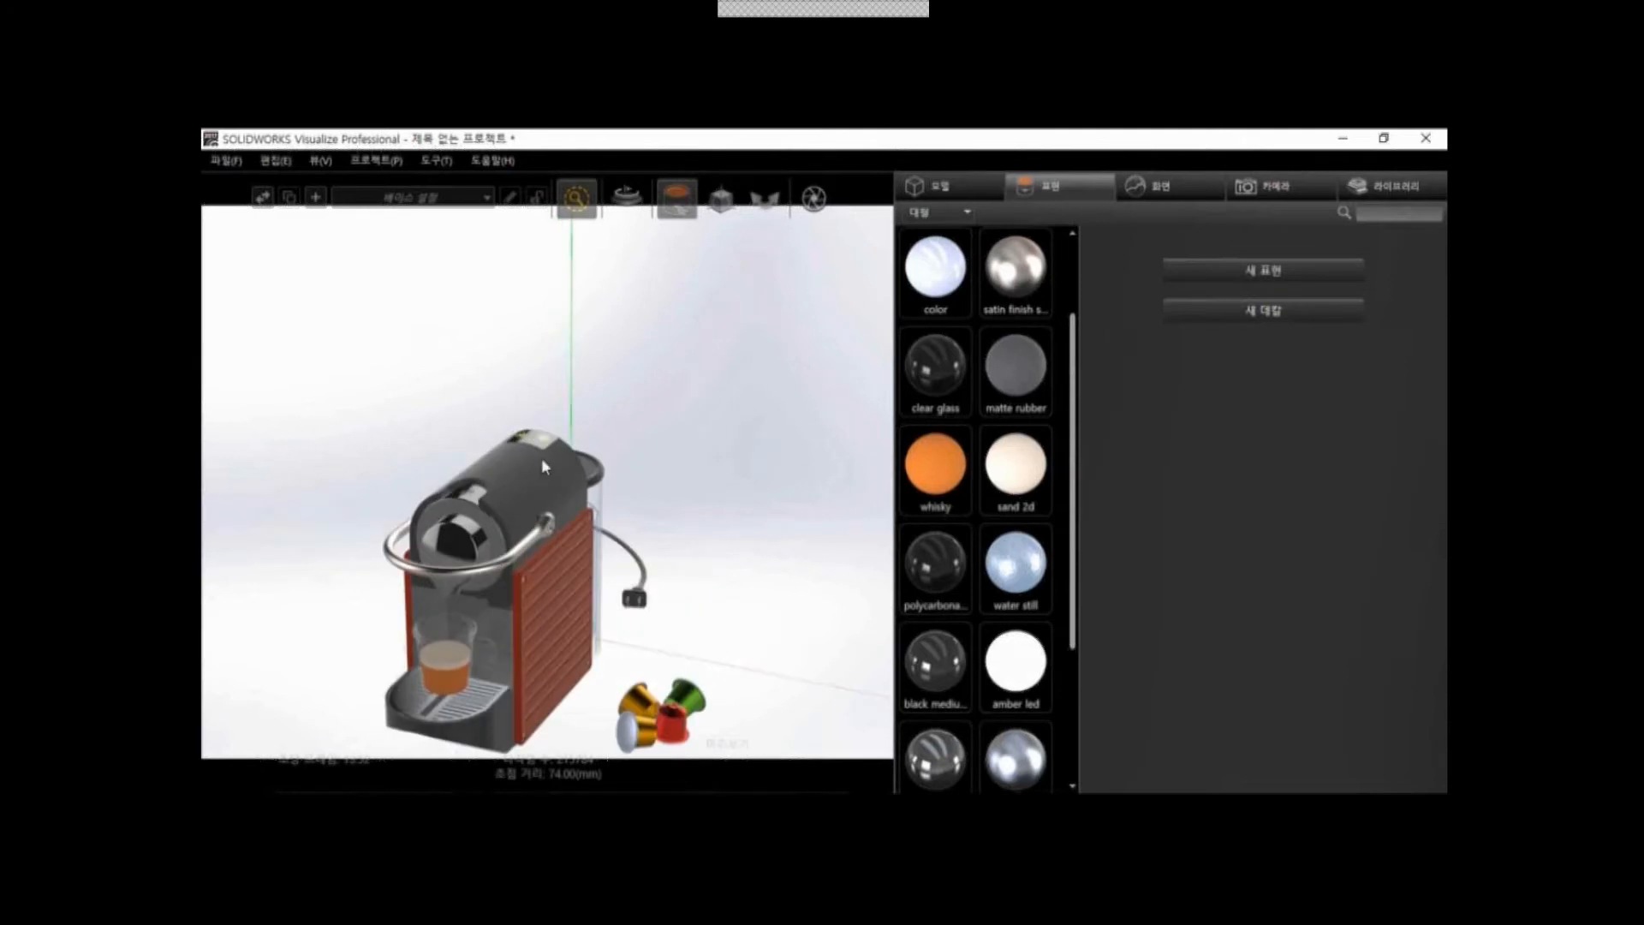
pyautogui.scroll(4, 541, 458)
pyautogui.moveTo(543, 455); pyautogui.dragTo(520, 565, button='middle')
pyautogui.scroll(2, 485, 517)
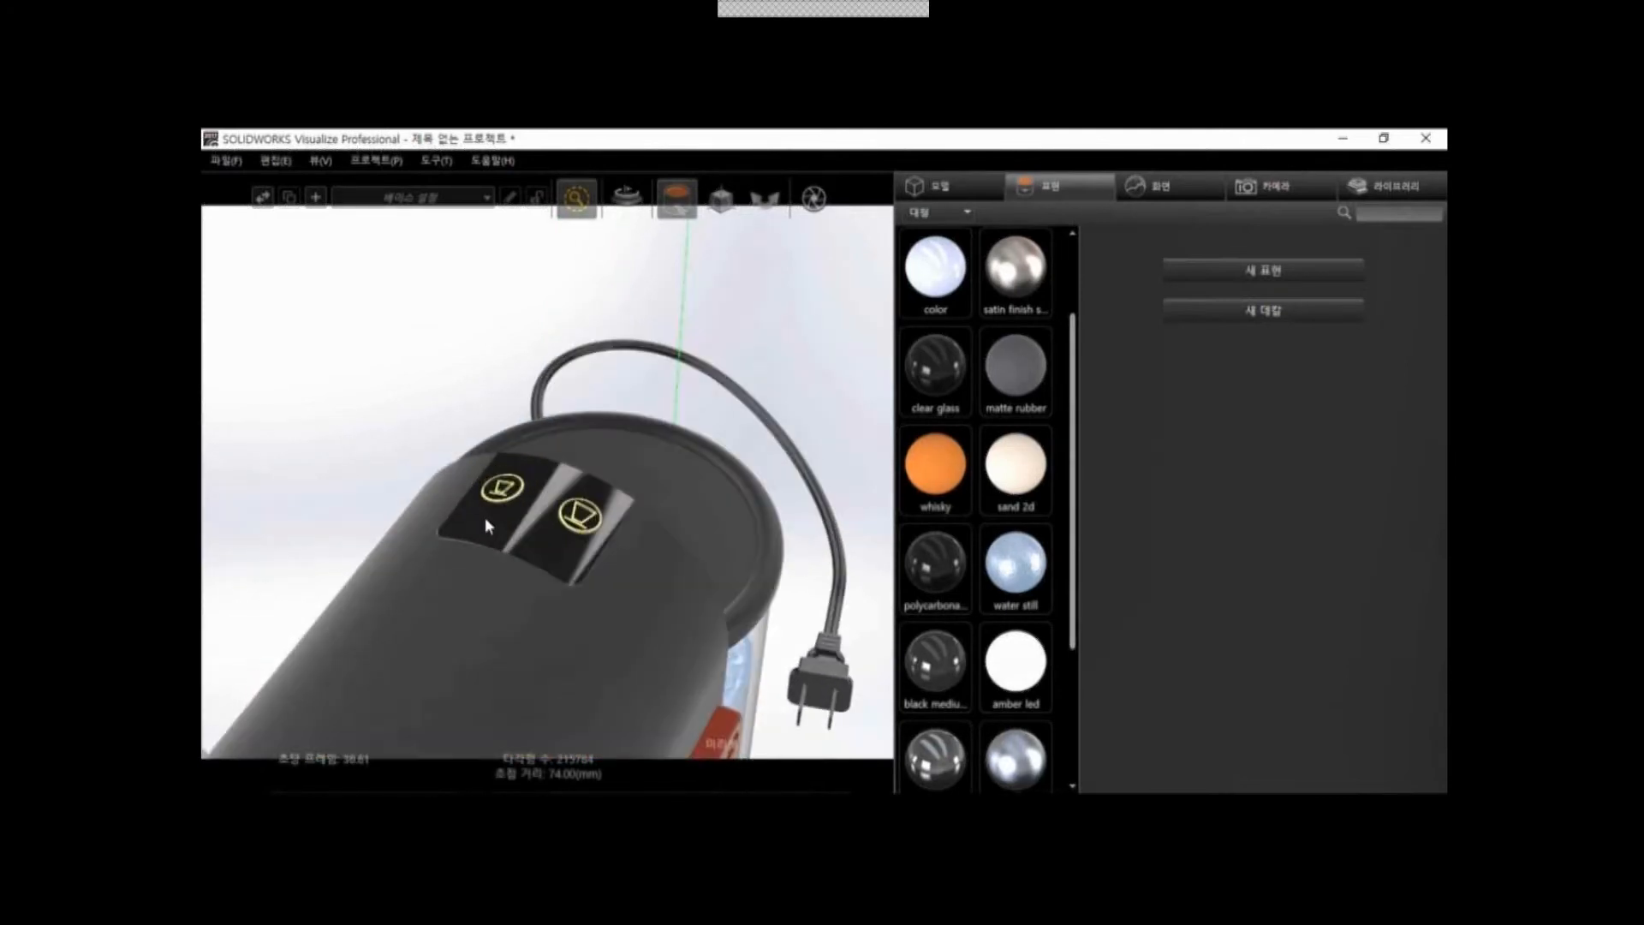
pyautogui.click(597, 536)
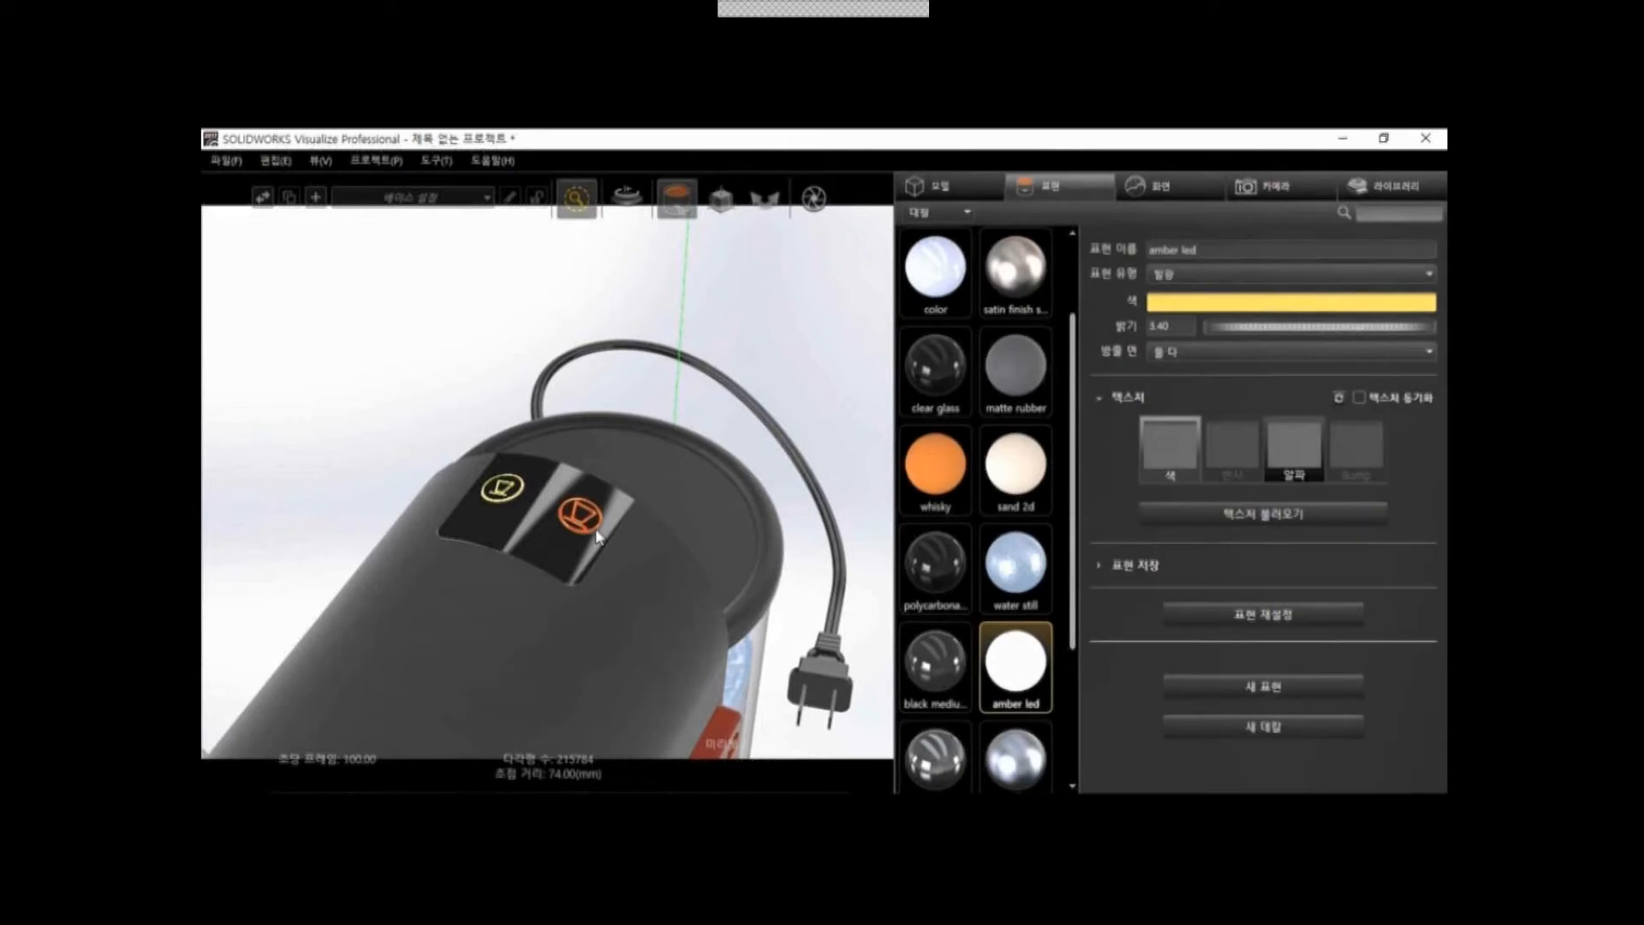
pyautogui.click(1176, 310)
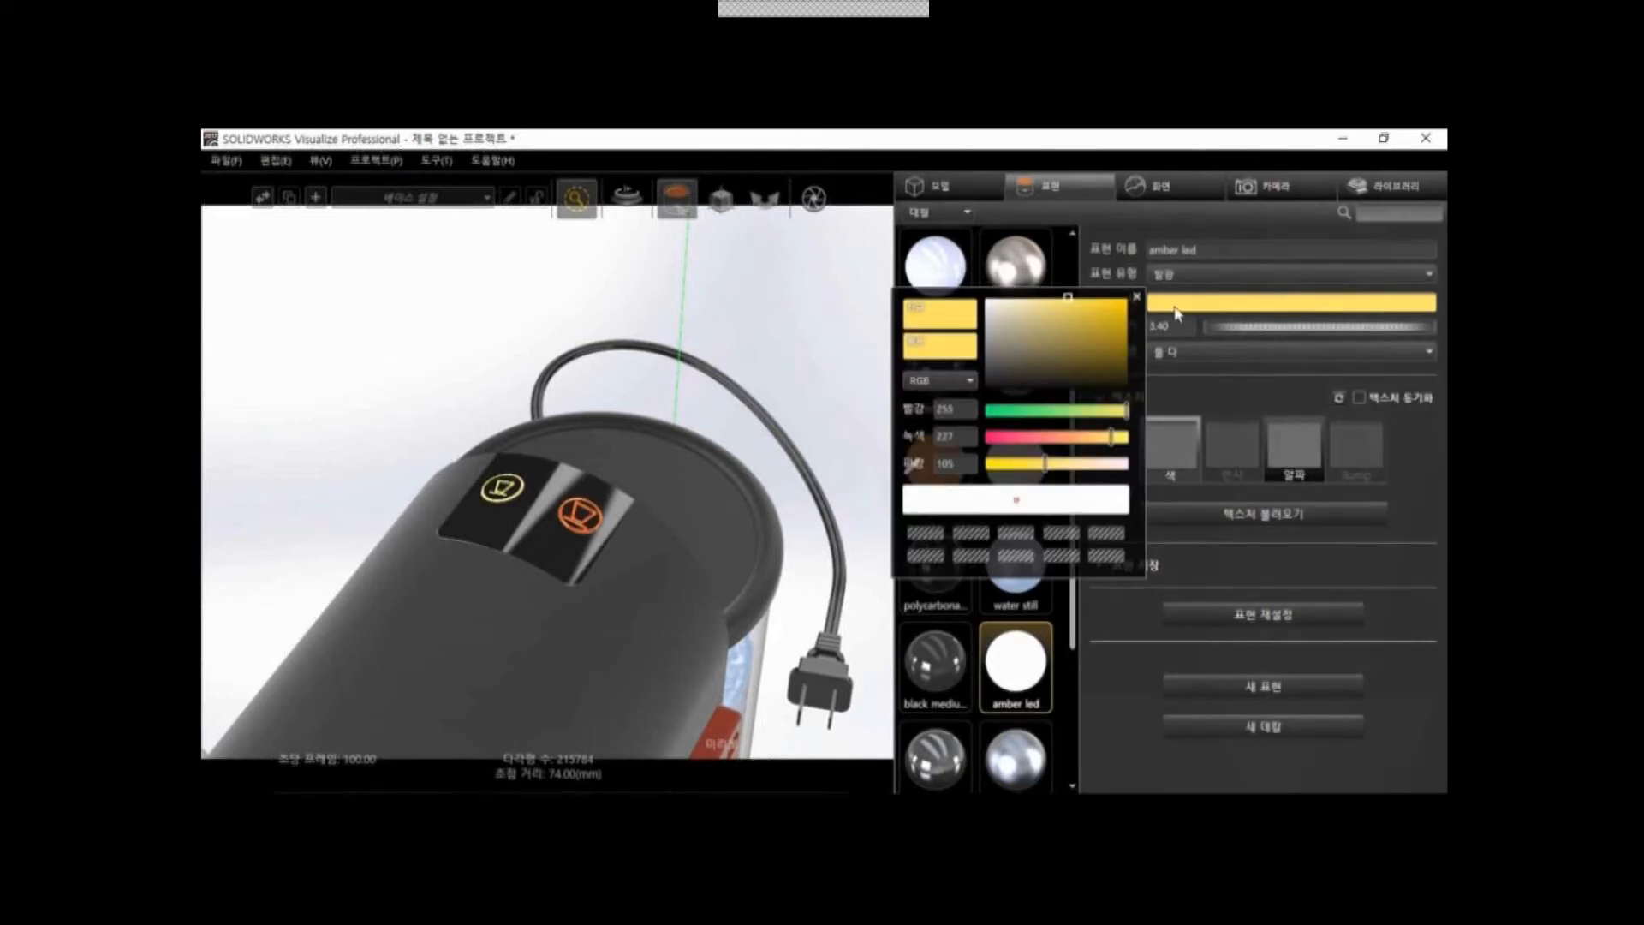
pyautogui.click(940, 379)
pyautogui.click(948, 425)
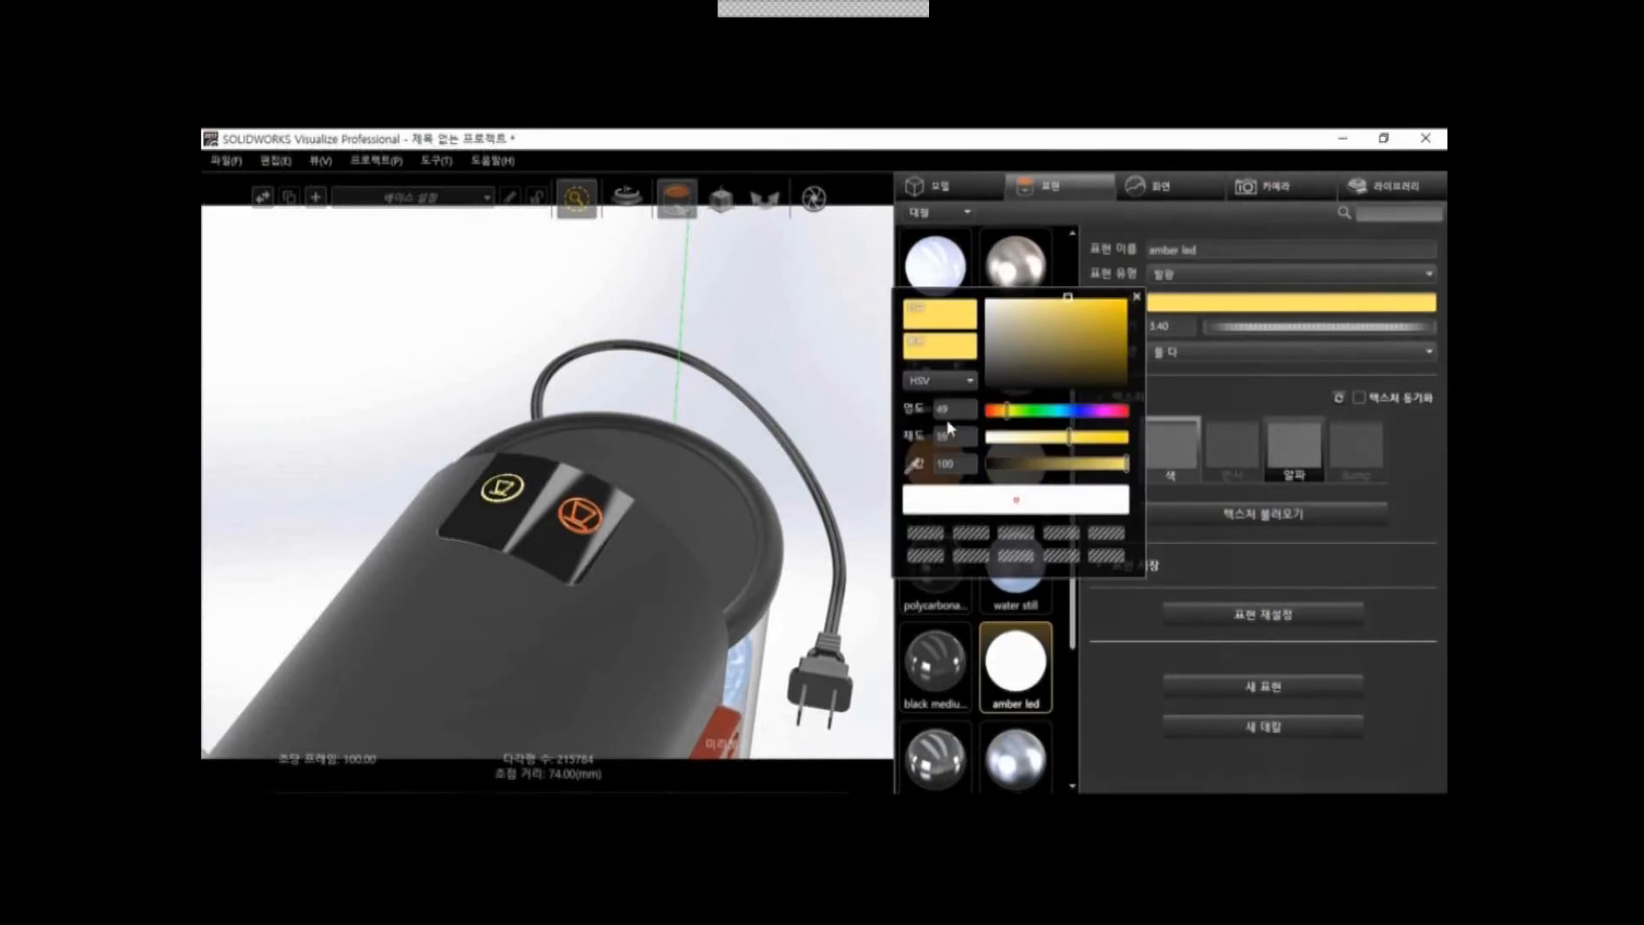
# Recolor the amber led appearance to a medium blue with HSV values 232, 62 and 82, and clear the selection
pyautogui.click(1079, 412)
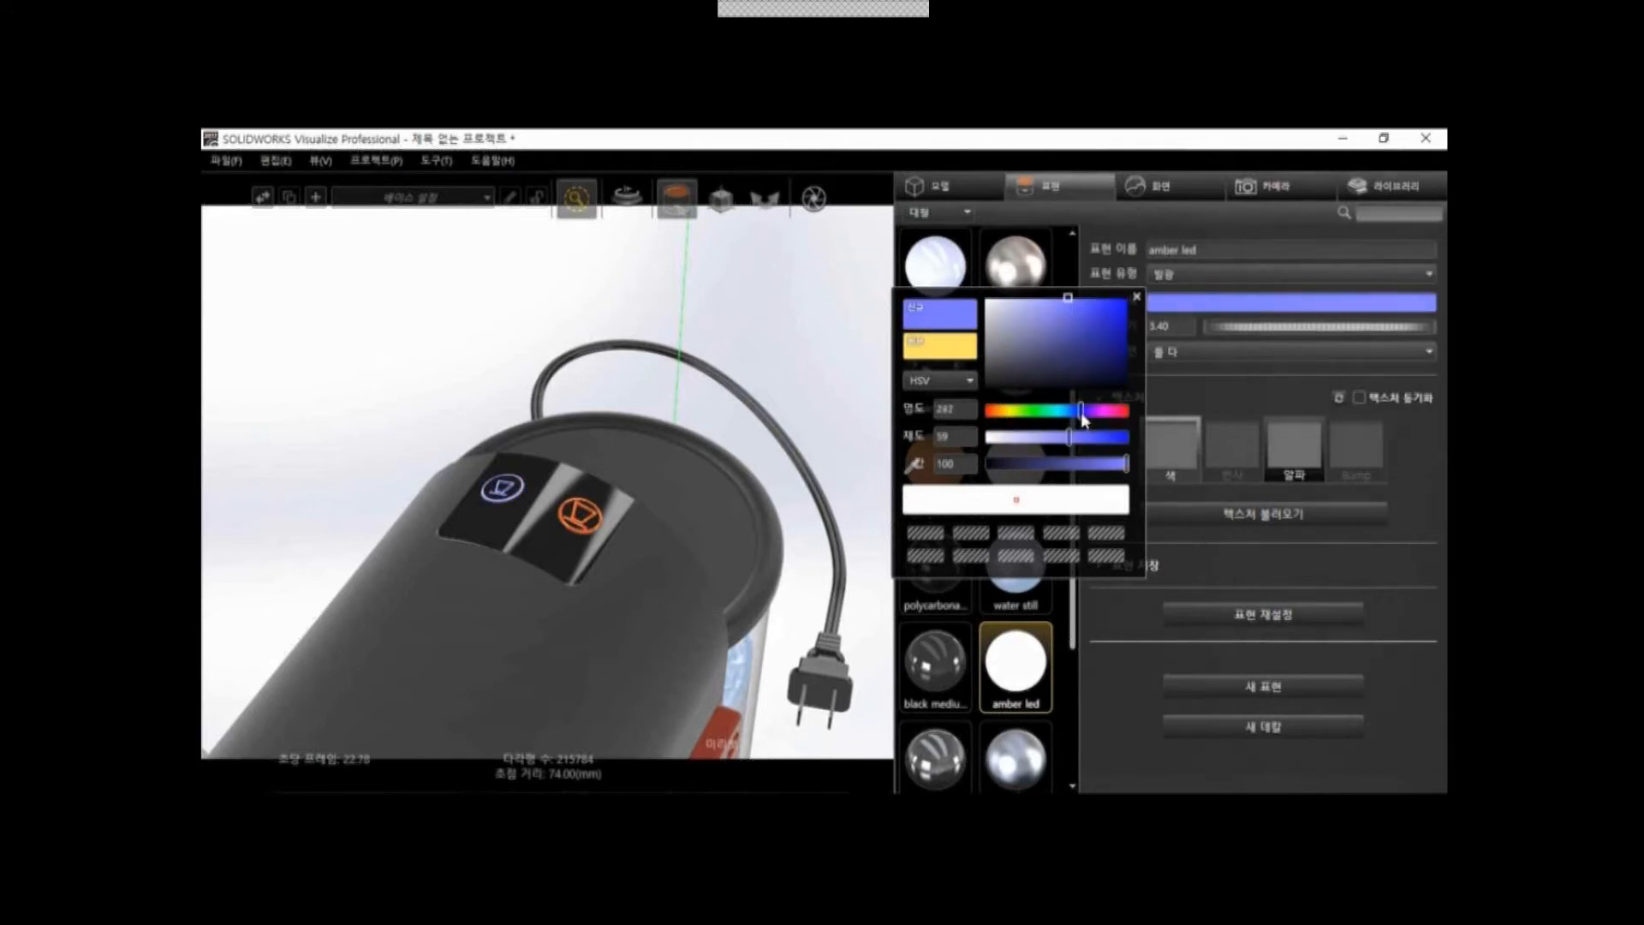
pyautogui.click(1074, 315)
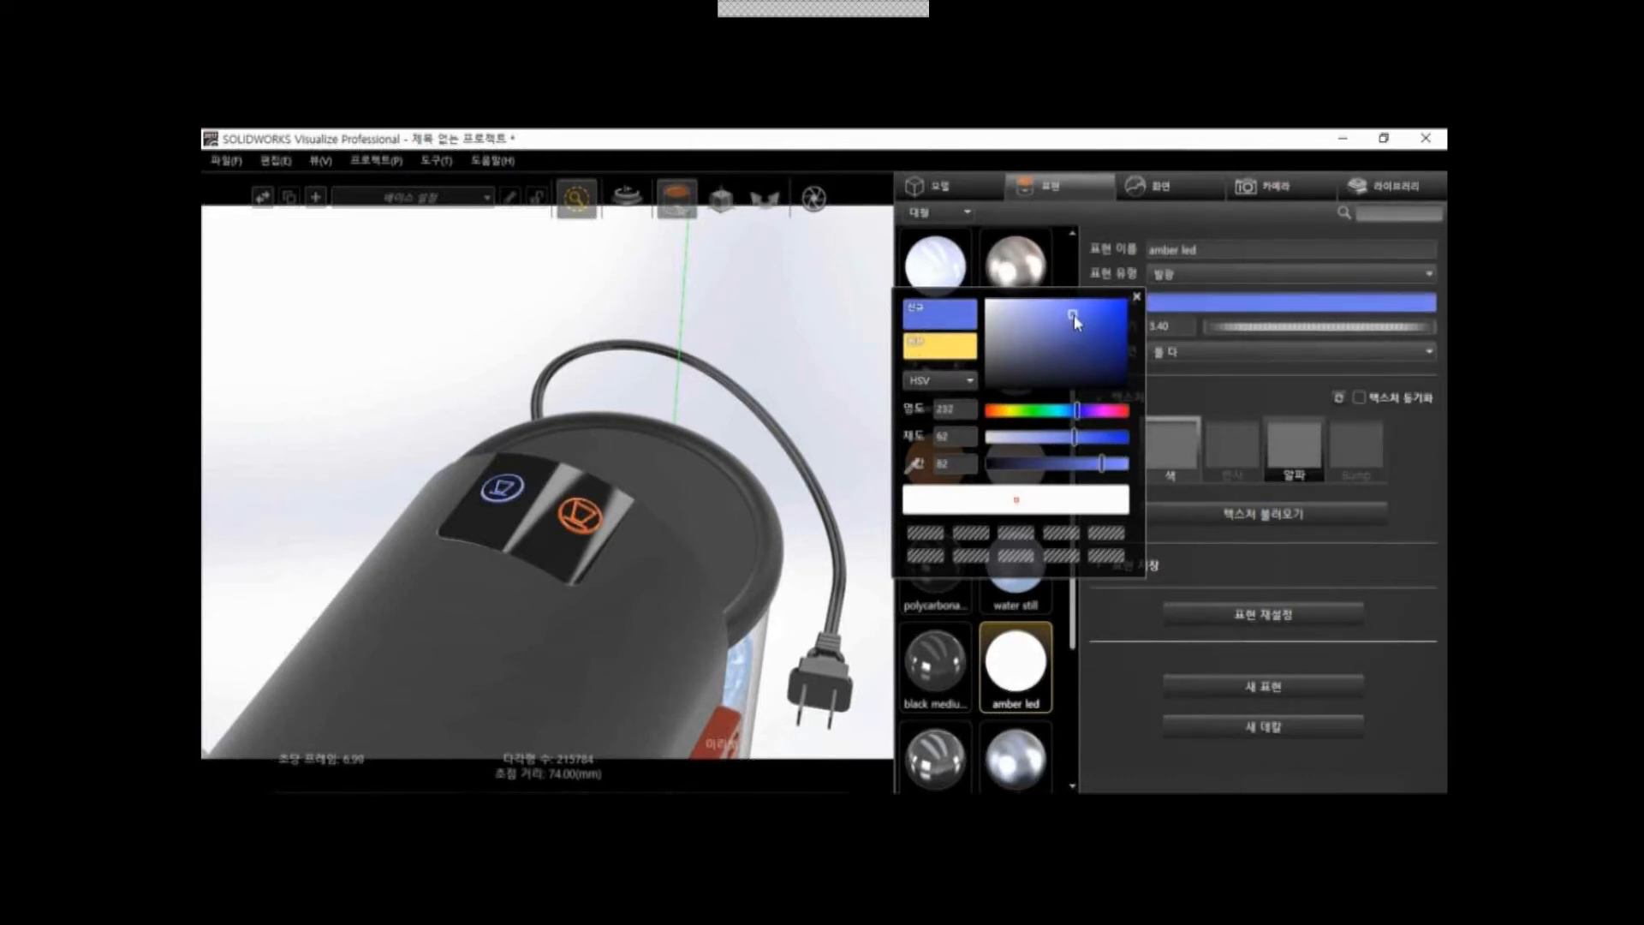
pyautogui.click(1134, 634)
pyautogui.click(779, 335)
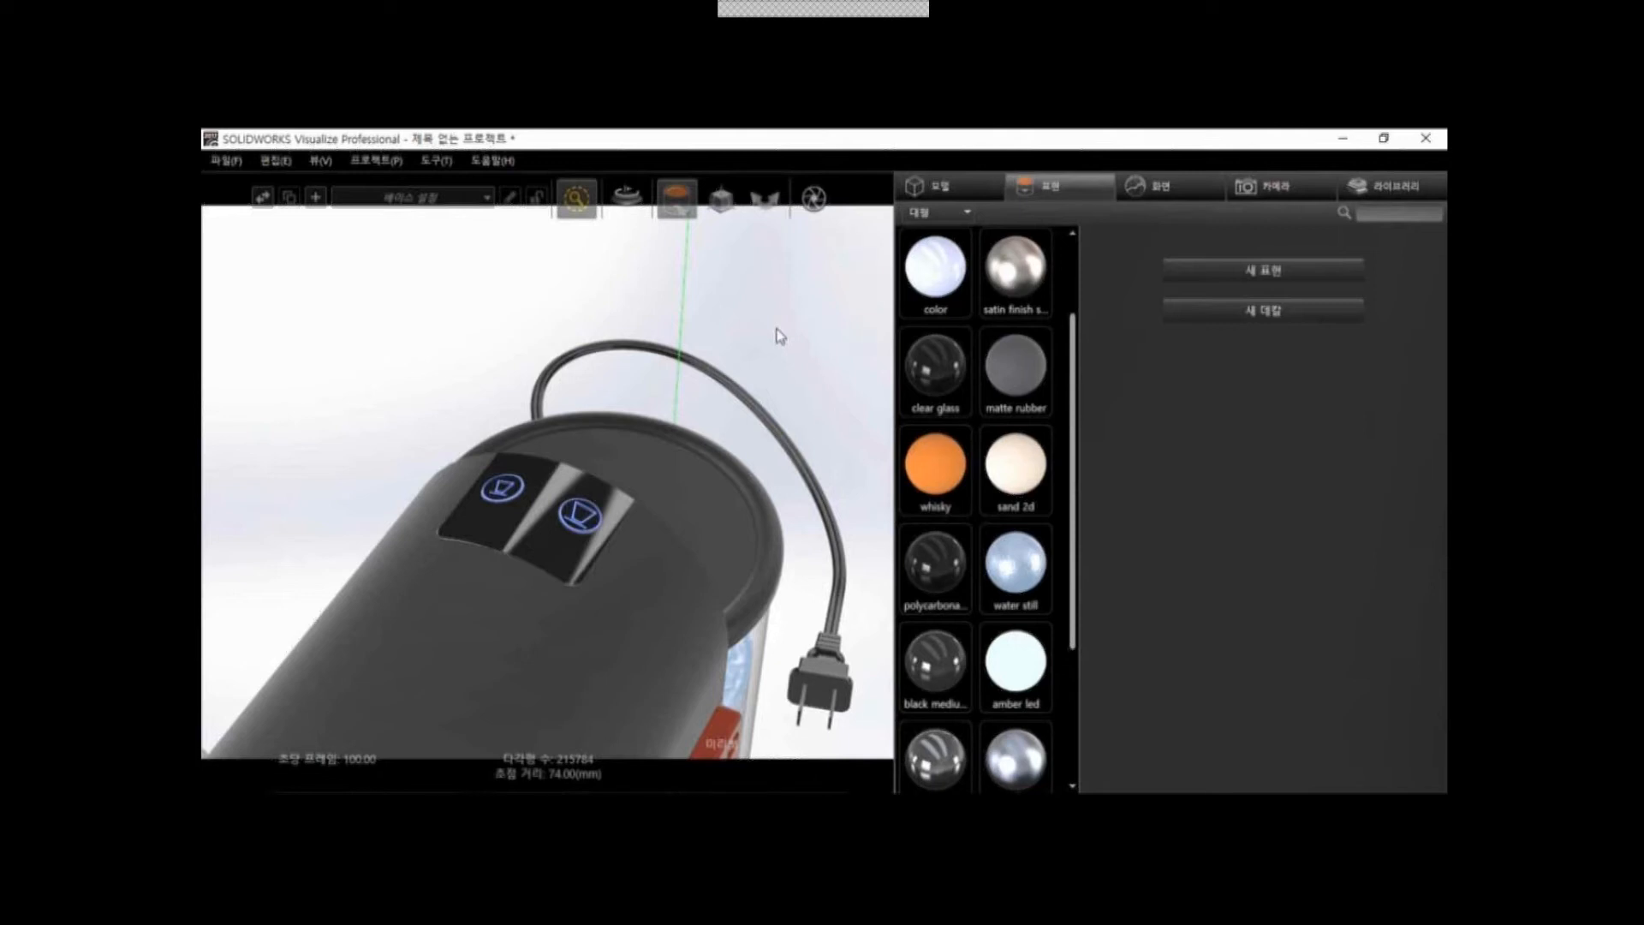
# Remove the sand.jpg color texture from the sand 2d appearance used on the coffee in the cup
pyautogui.moveTo(611, 686); pyautogui.dragTo(587, 698)
pyautogui.scroll(-5, 501, 715)
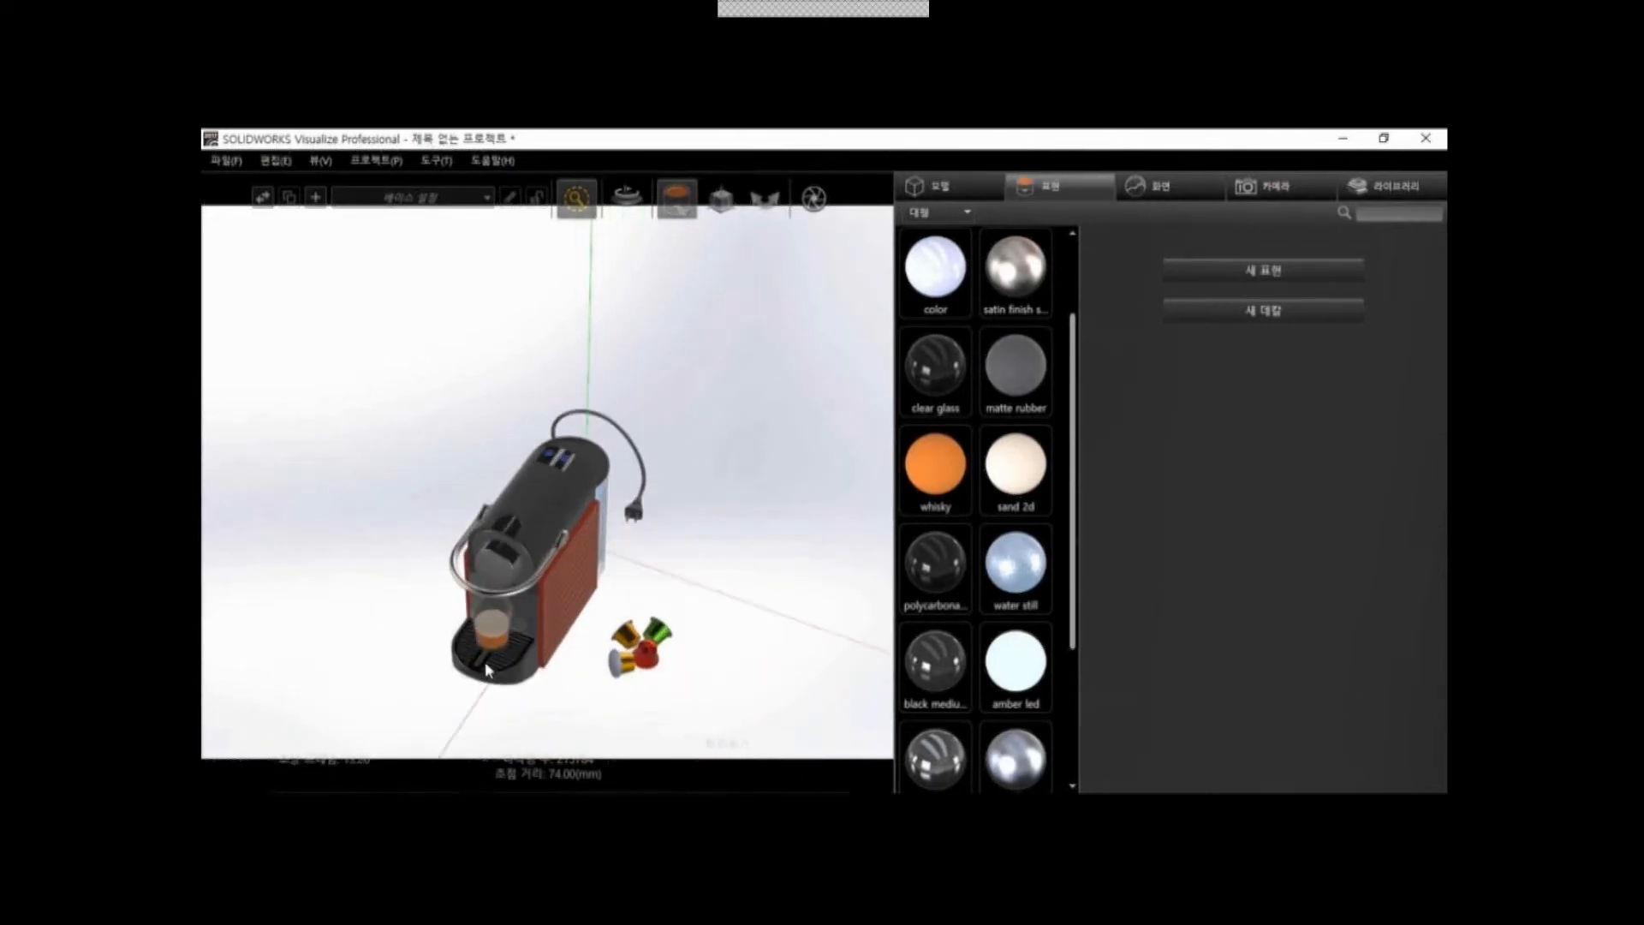
pyautogui.scroll(10, 512, 560)
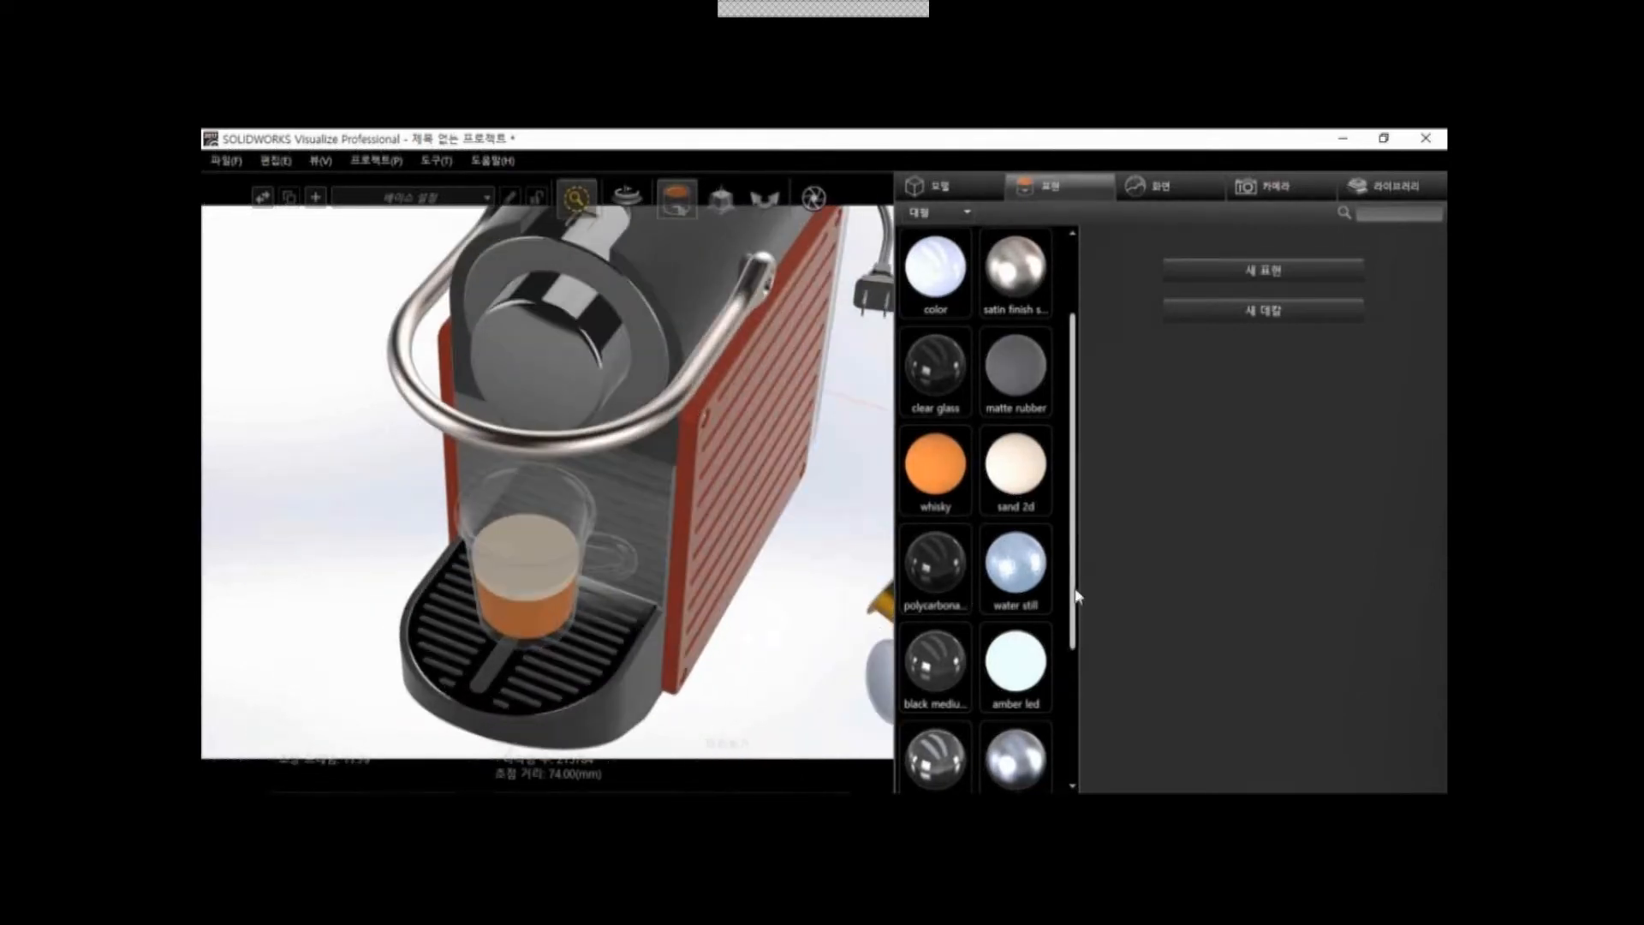
pyautogui.scroll(-2, 1076, 628)
pyautogui.scroll(3, 1077, 549)
pyautogui.click(1027, 529)
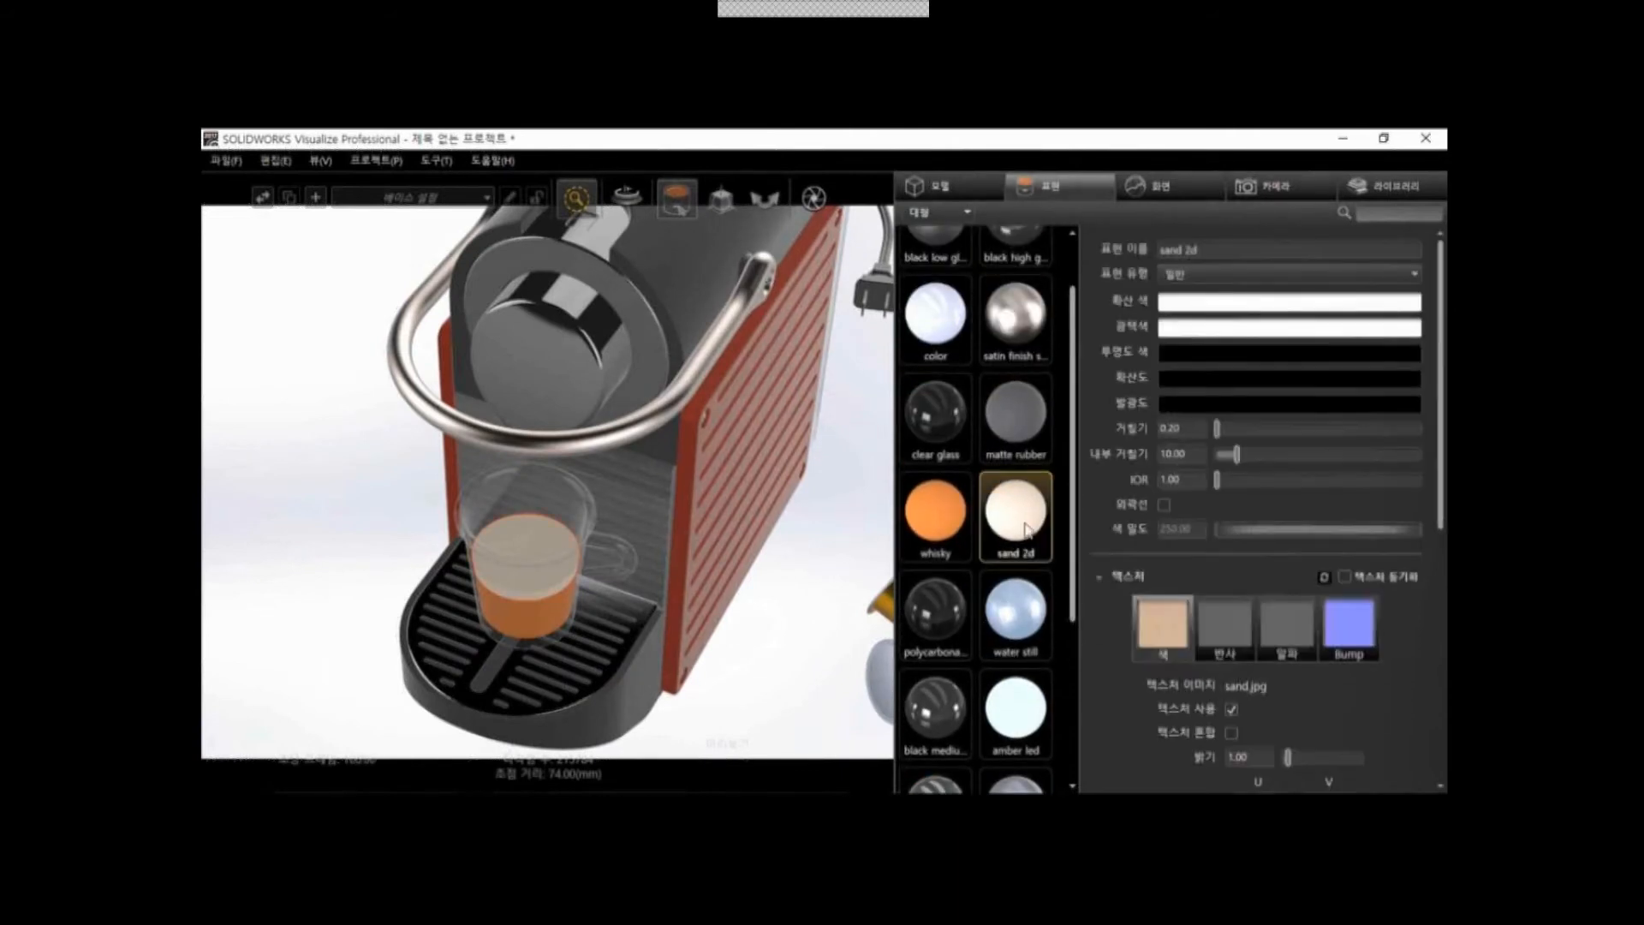
pyautogui.scroll(-3, 1174, 667)
pyautogui.scroll(-2, 1173, 661)
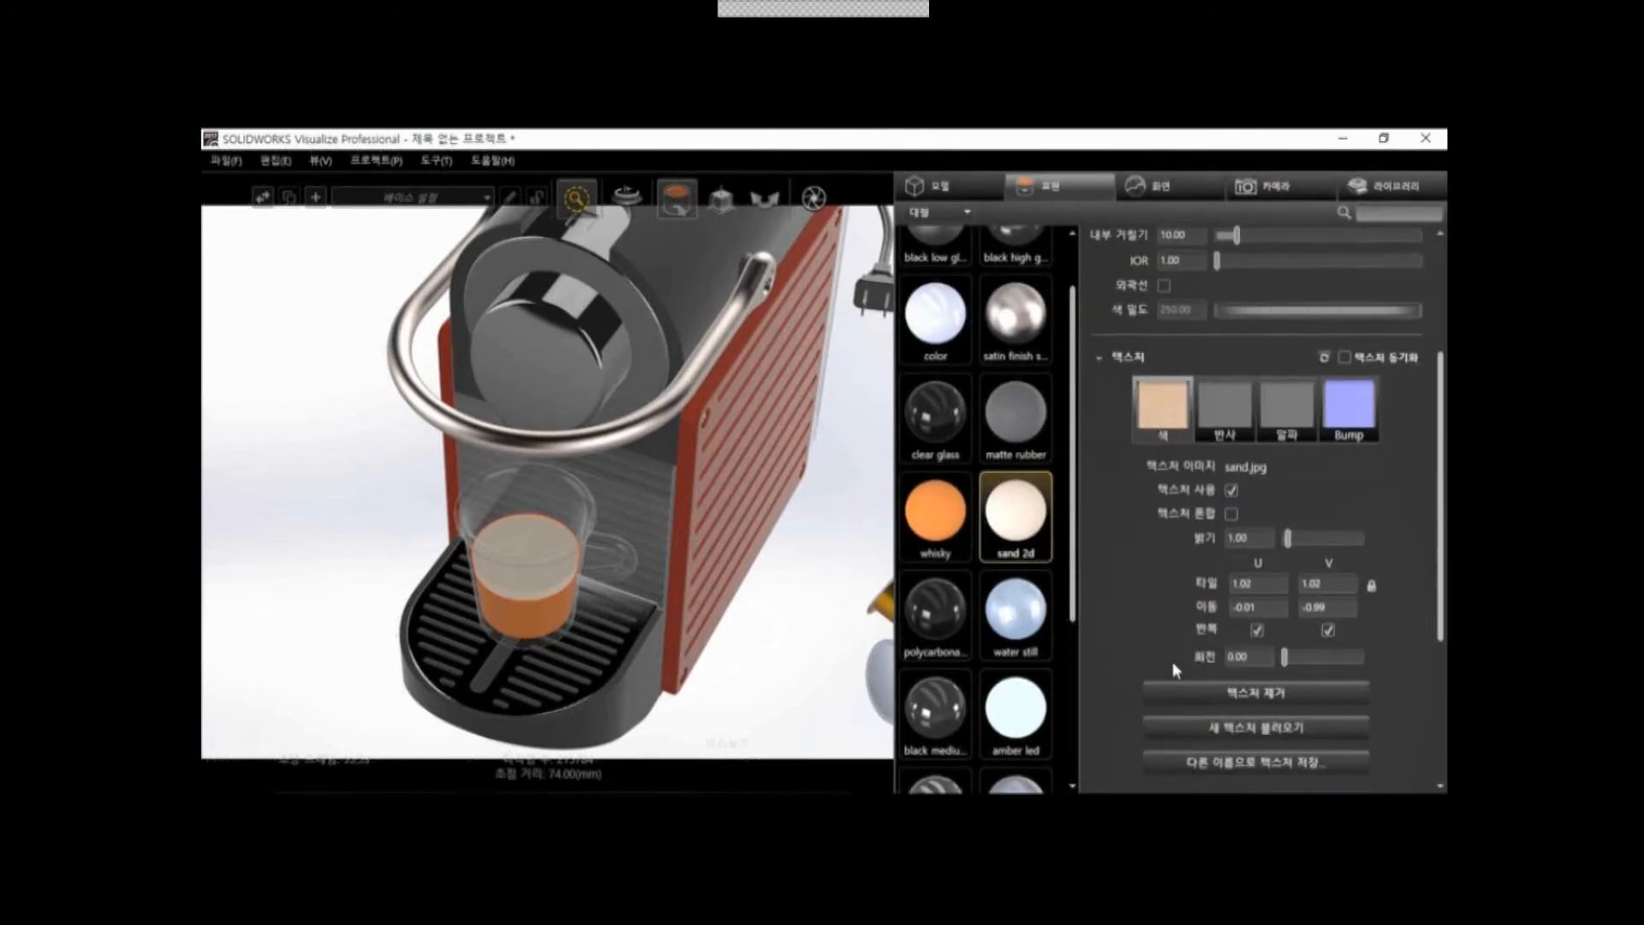
pyautogui.click(1221, 695)
# Load 거품.jpg from the sample folder as the sand 2d appearance's color texture
pyautogui.click(1236, 505)
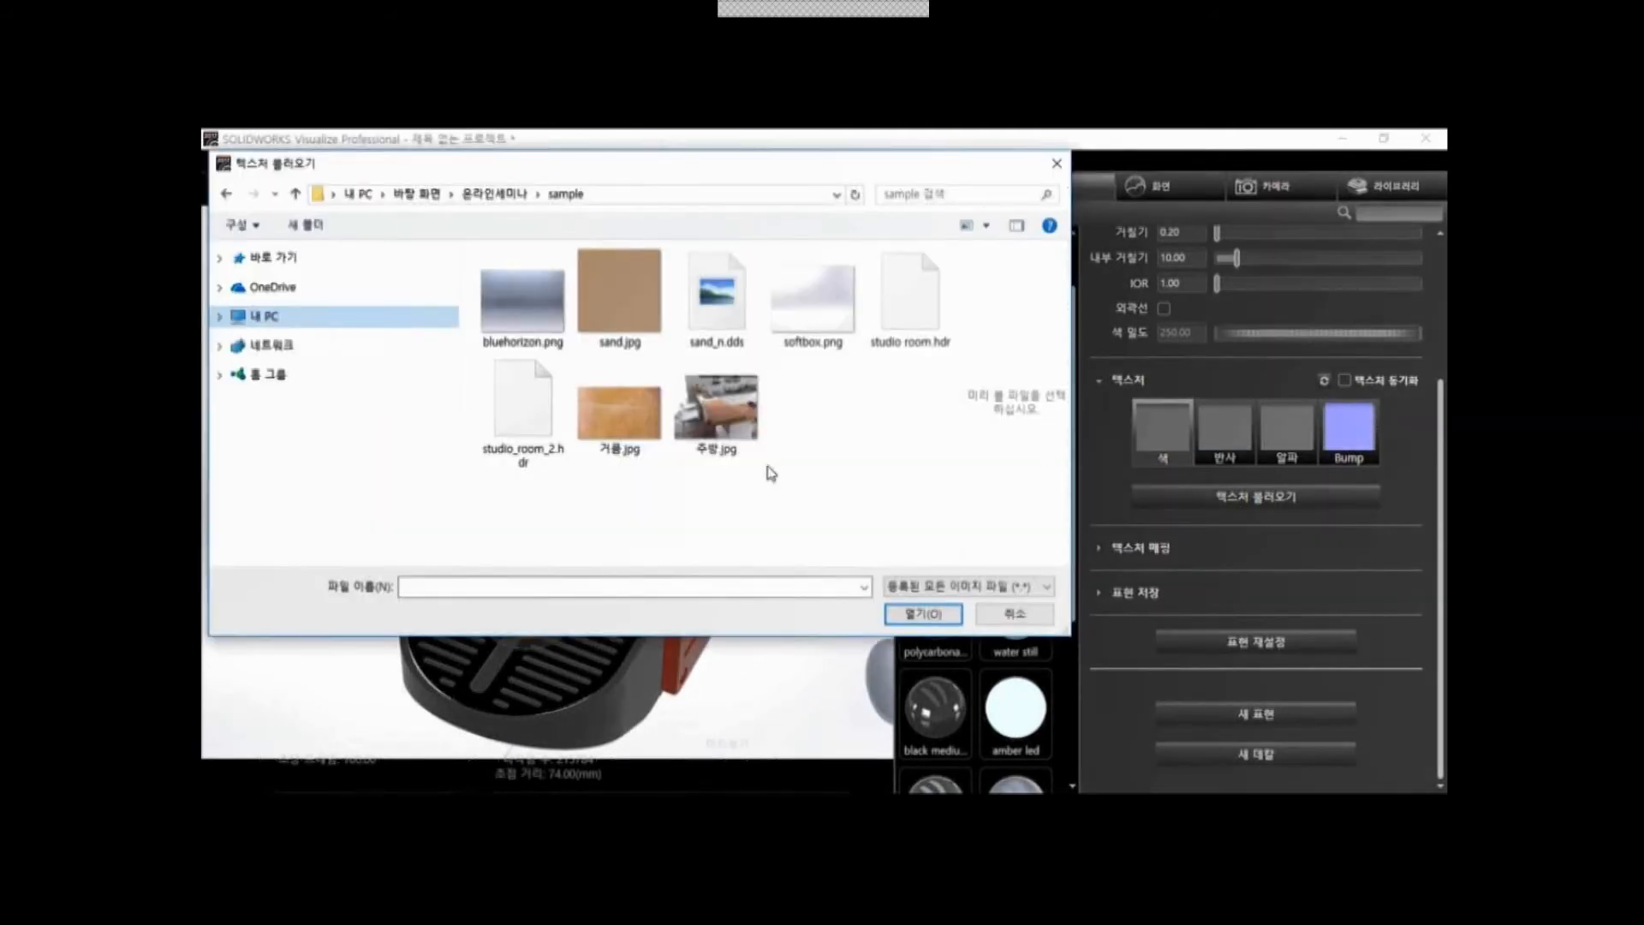
pyautogui.click(618, 428)
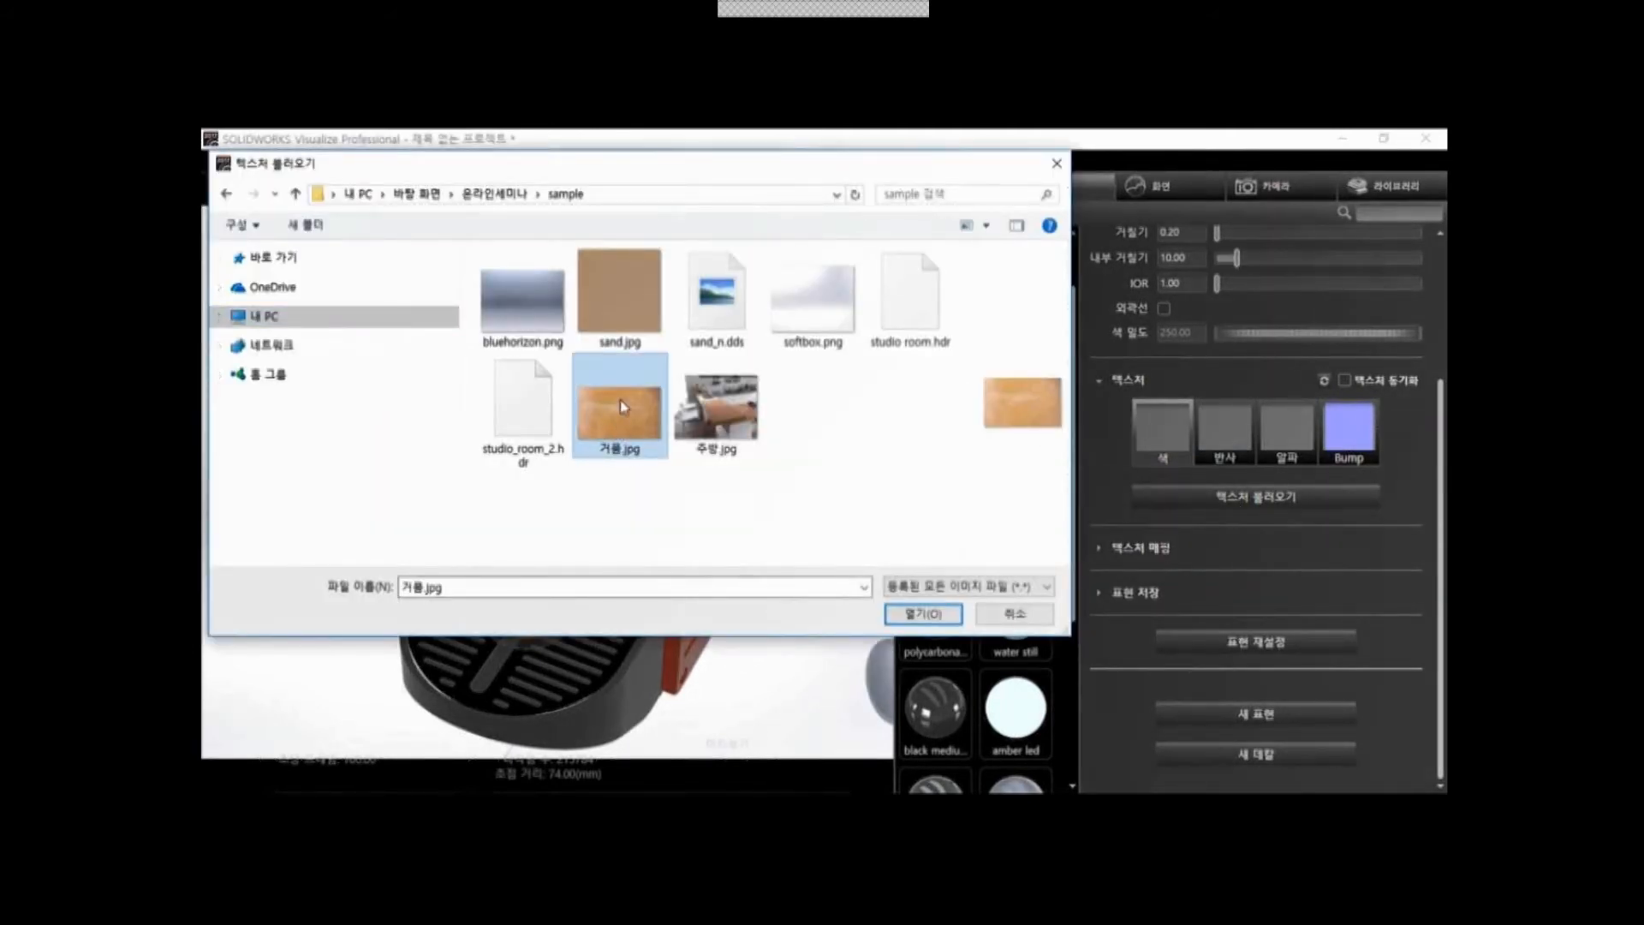
pyautogui.click(923, 614)
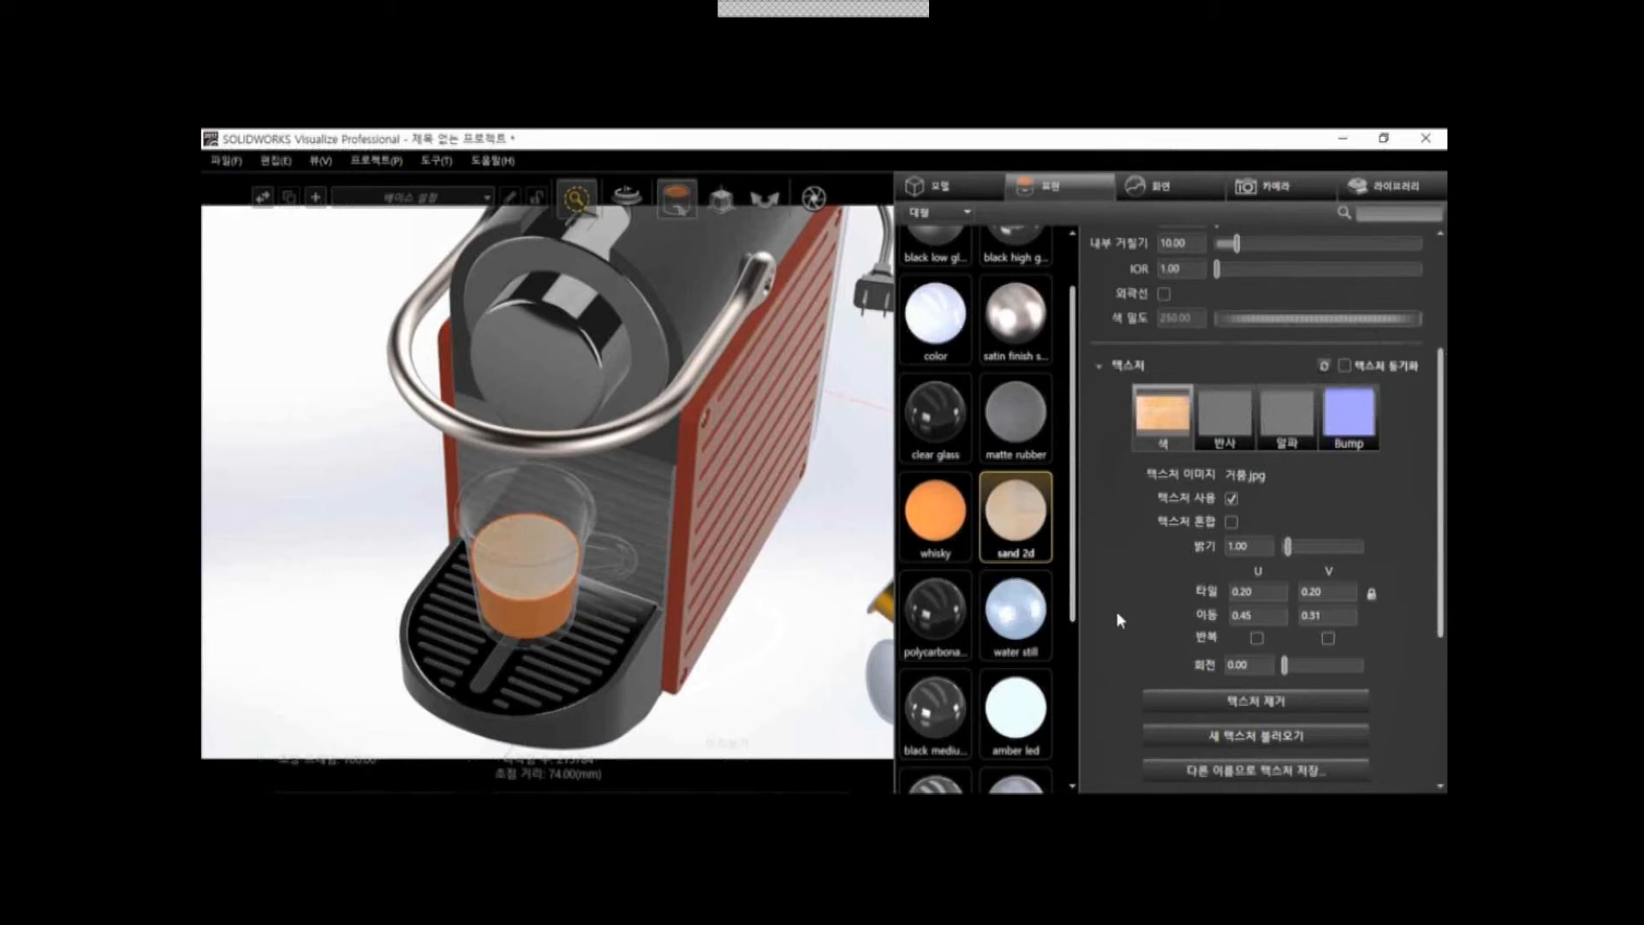
# Add the kitchen photo 주방.jpg from the sample folder as a new backplate for the scene
pyautogui.click(1158, 182)
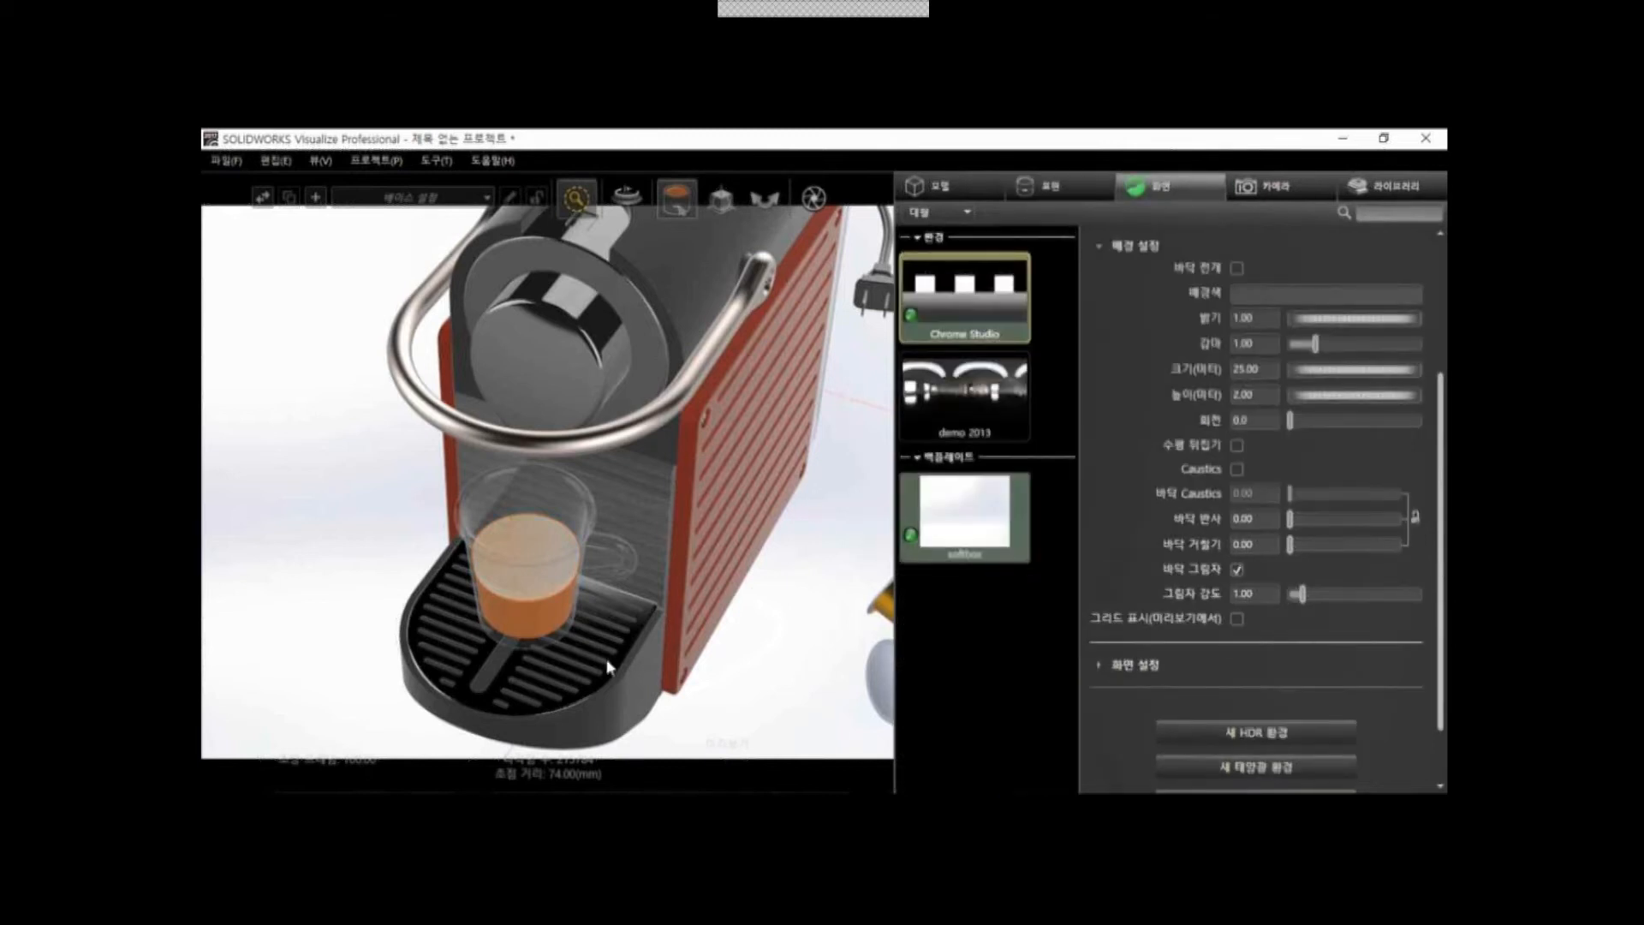
pyautogui.scroll(-4, 648, 634)
pyautogui.scroll(-5, 651, 638)
pyautogui.moveTo(690, 604); pyautogui.dragTo(653, 524, button='middle')
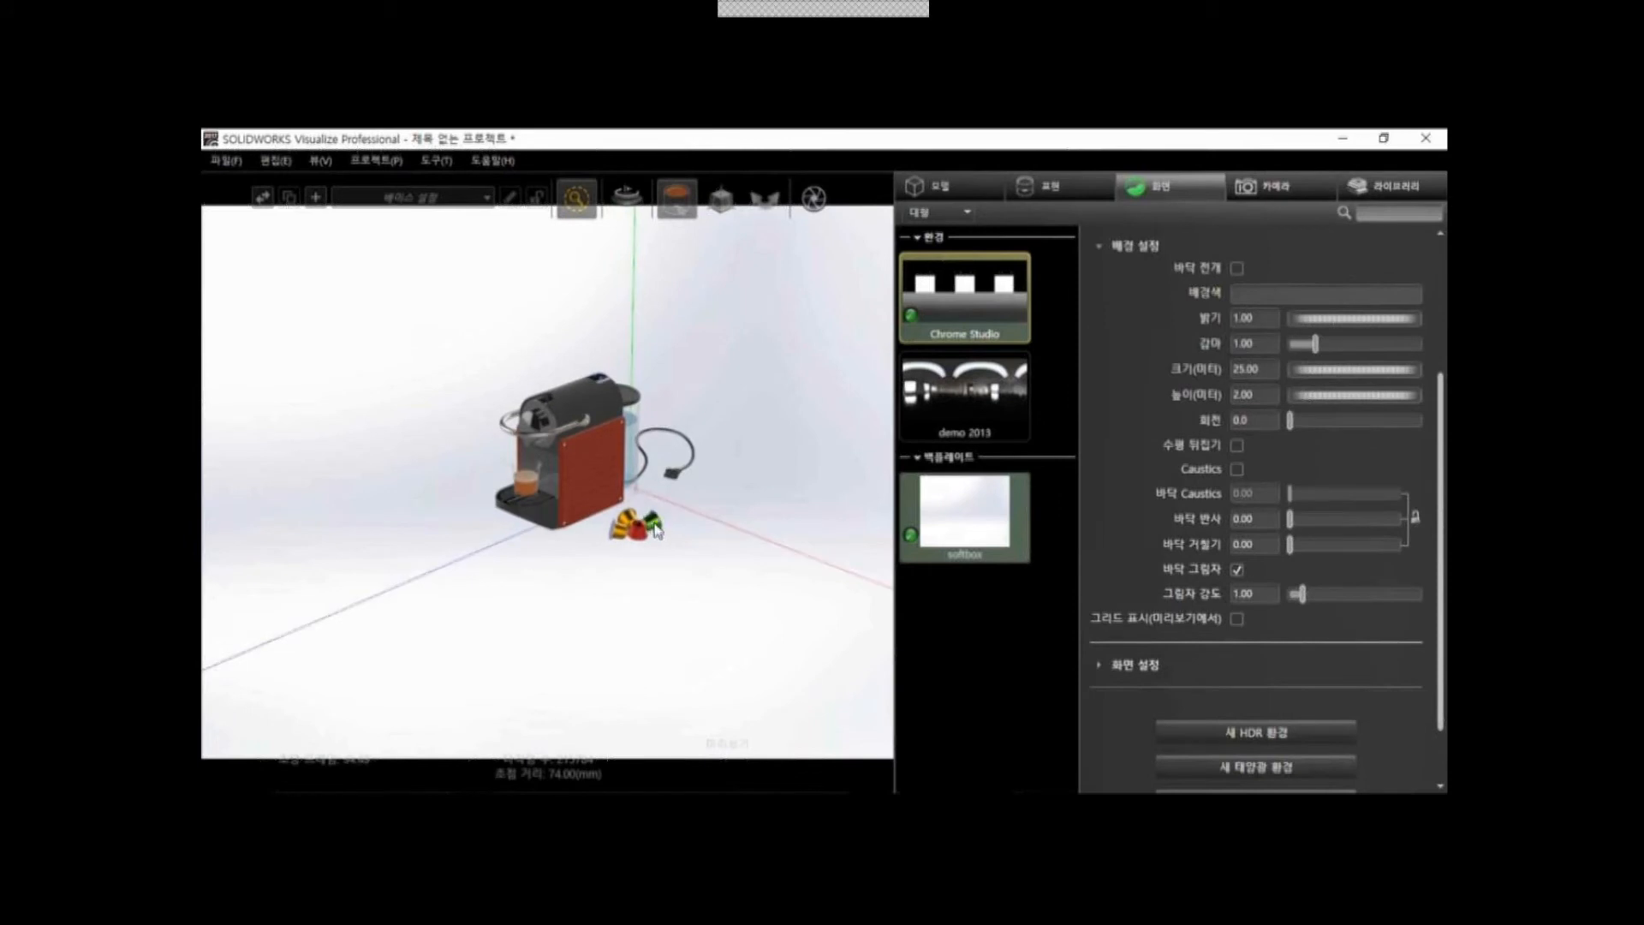
pyautogui.scroll(3, 1137, 545)
pyautogui.scroll(1, 1137, 541)
pyautogui.click(986, 522)
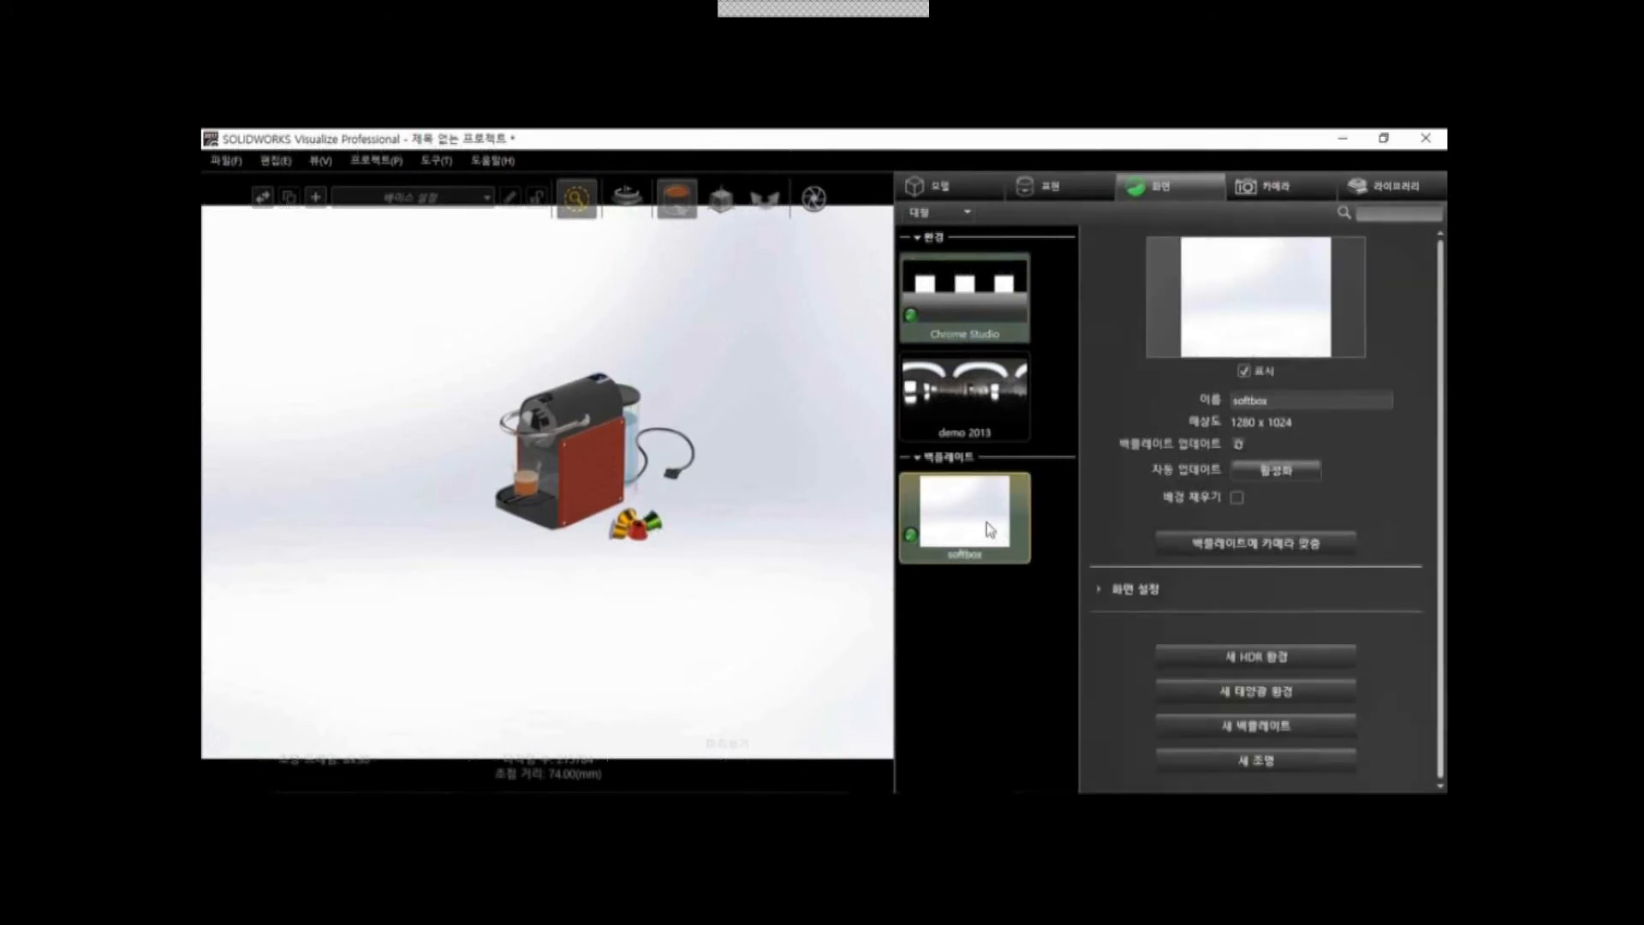
pyautogui.click(1232, 728)
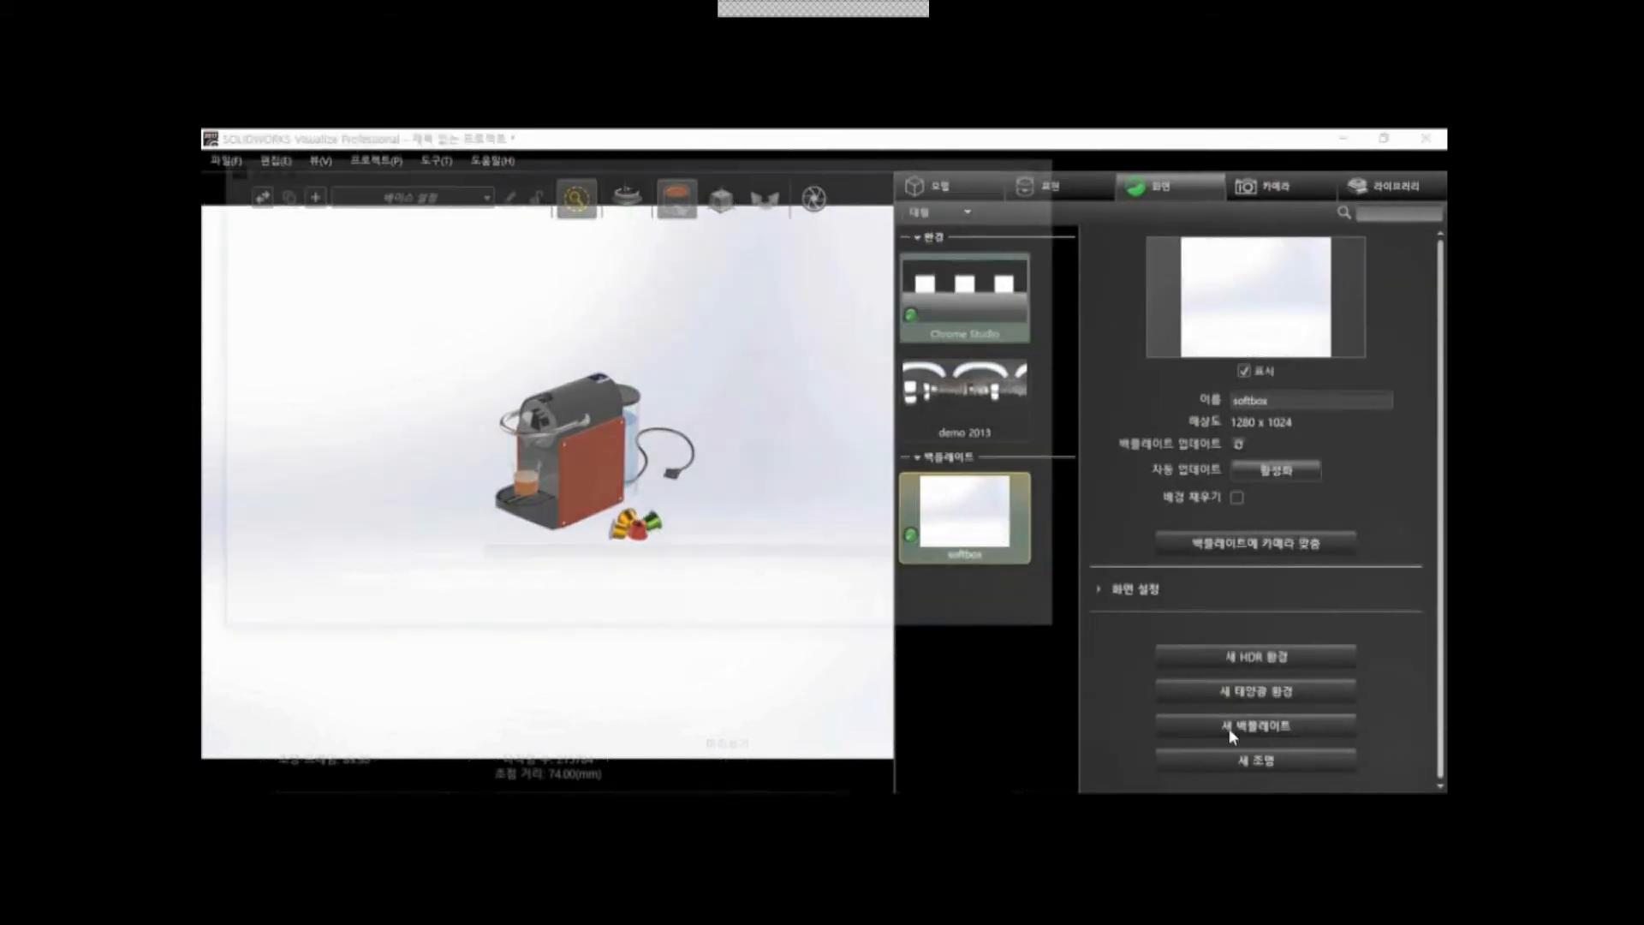
pyautogui.click(716, 406)
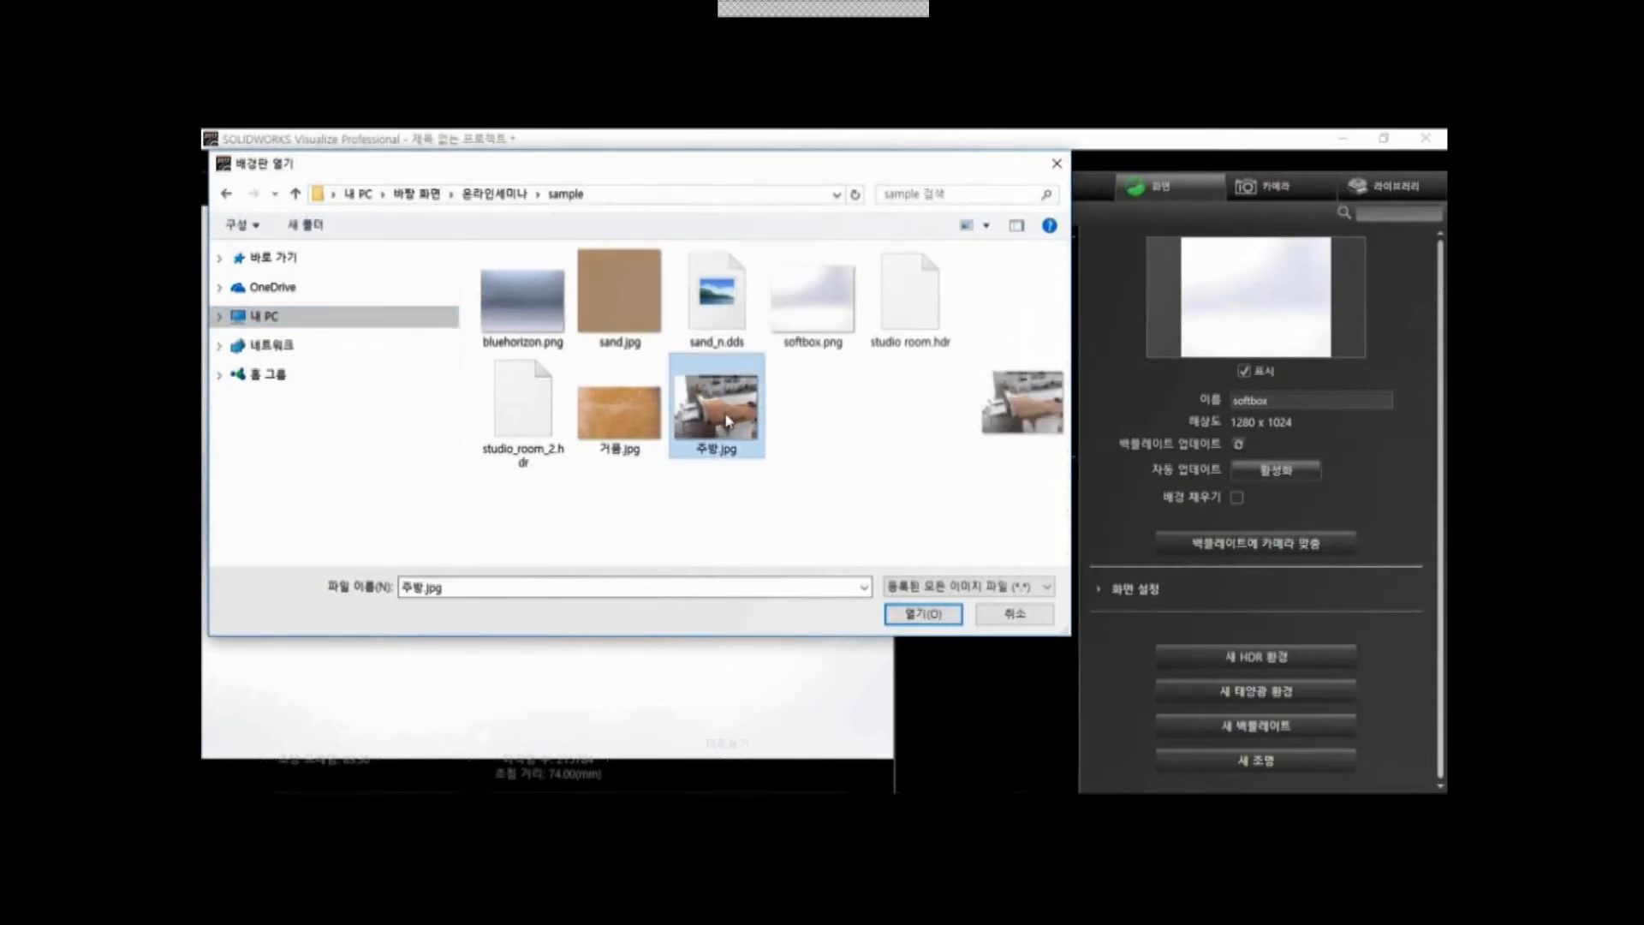
pyautogui.click(905, 616)
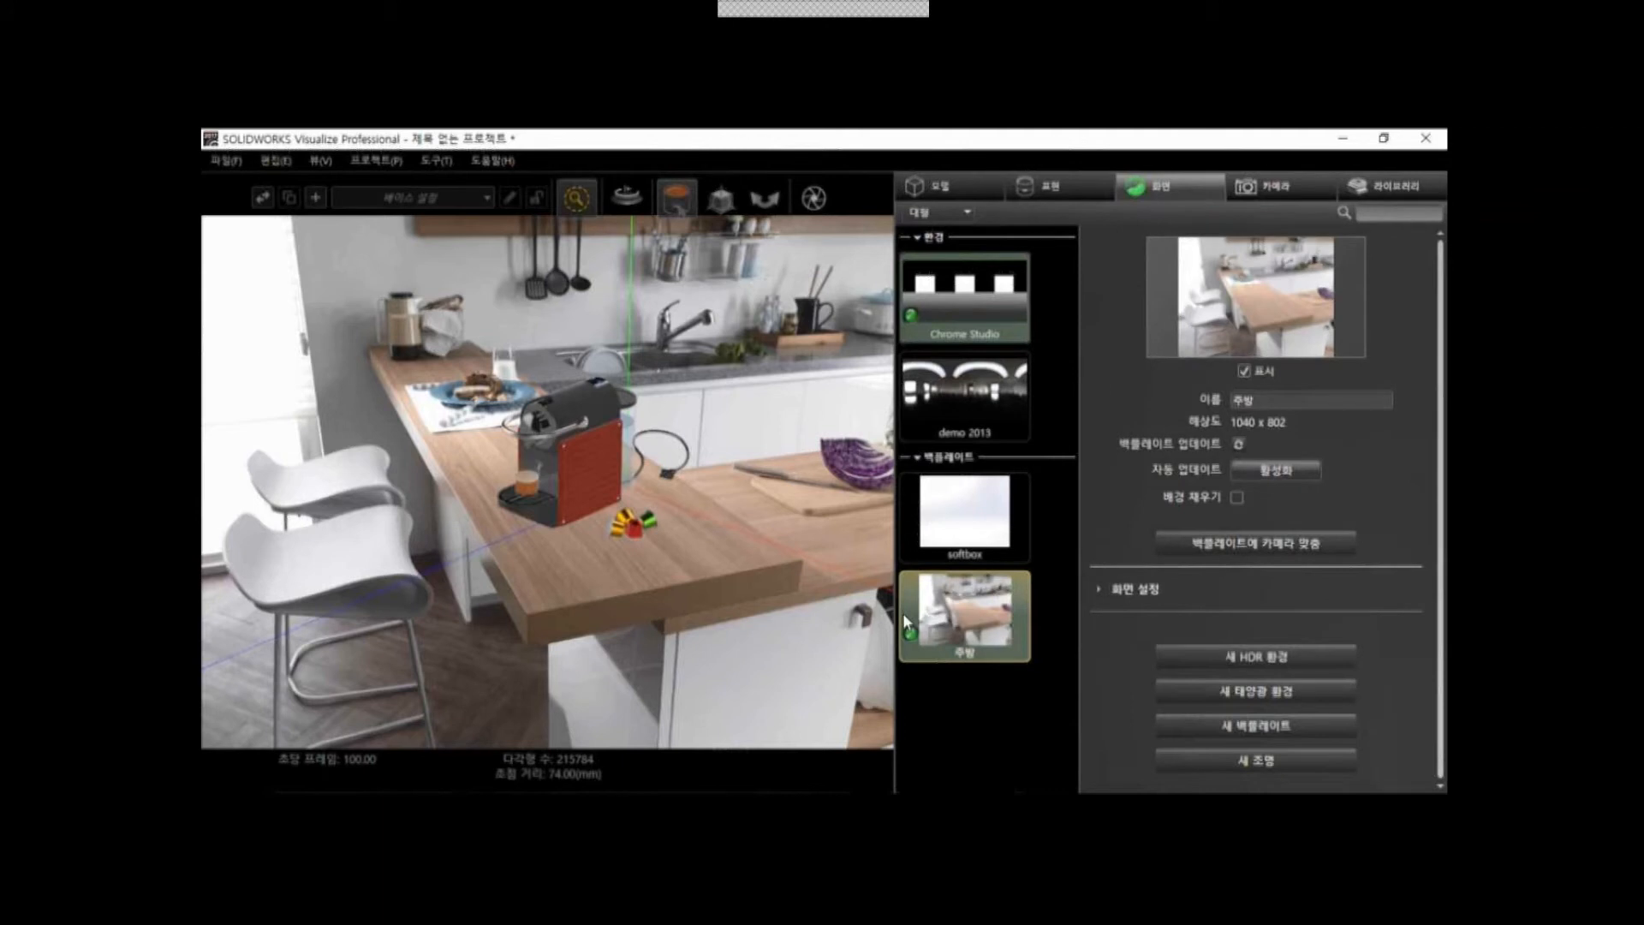
# Switch to part selection and hide the espresso maker's power cord and plug
pyautogui.moveTo(683, 204)
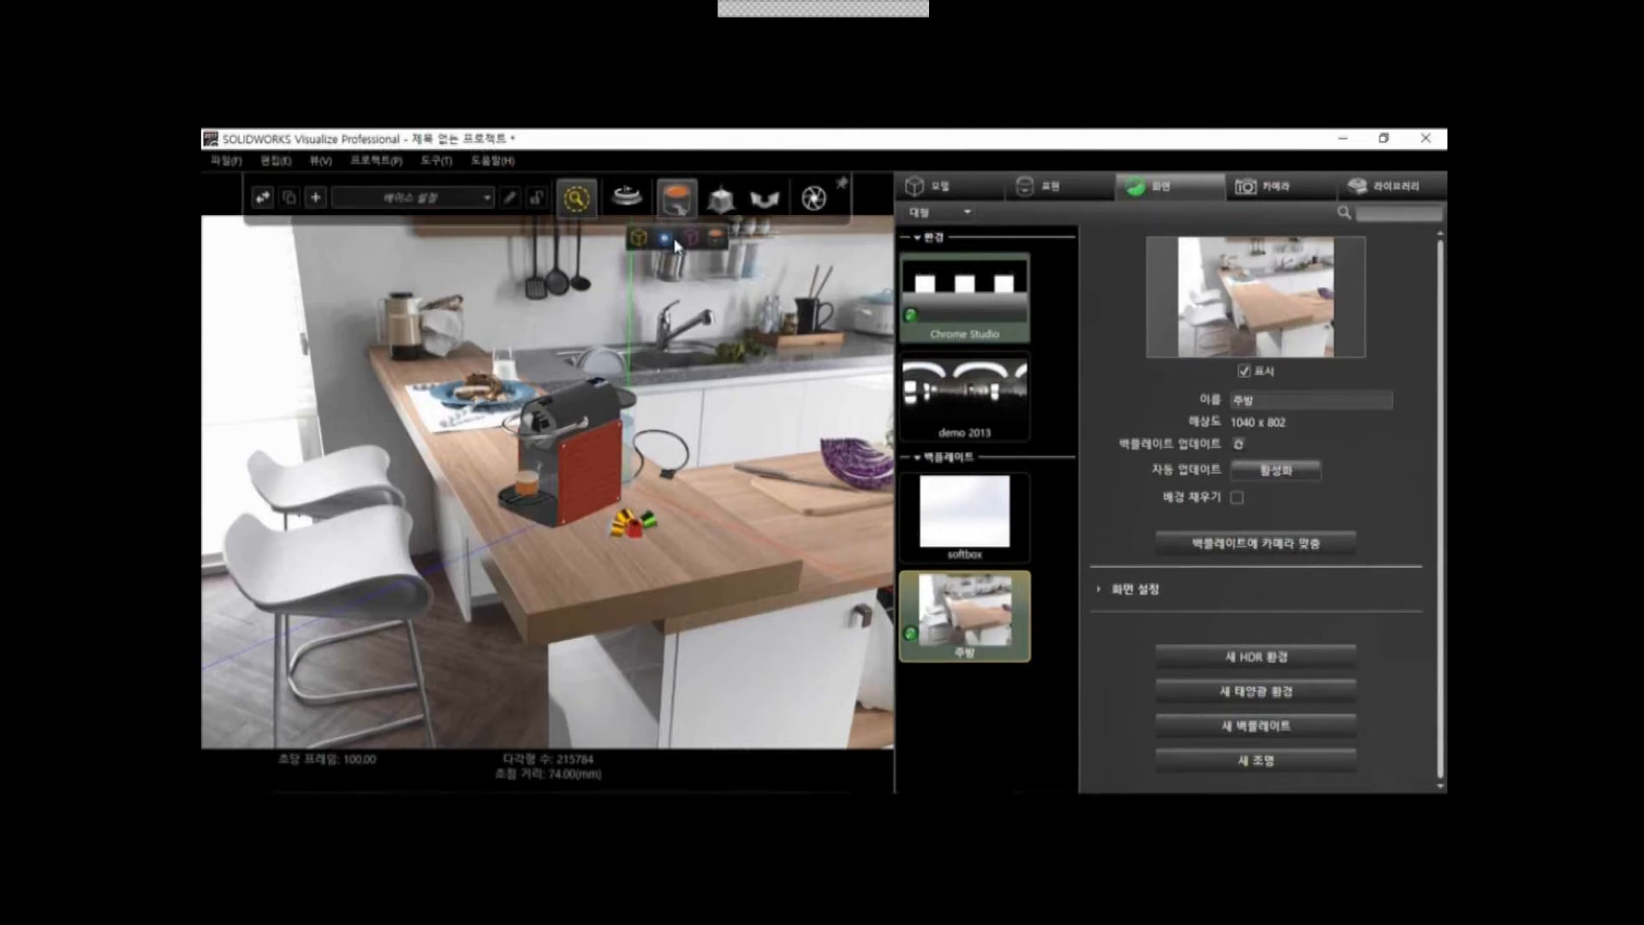
pyautogui.click(669, 239)
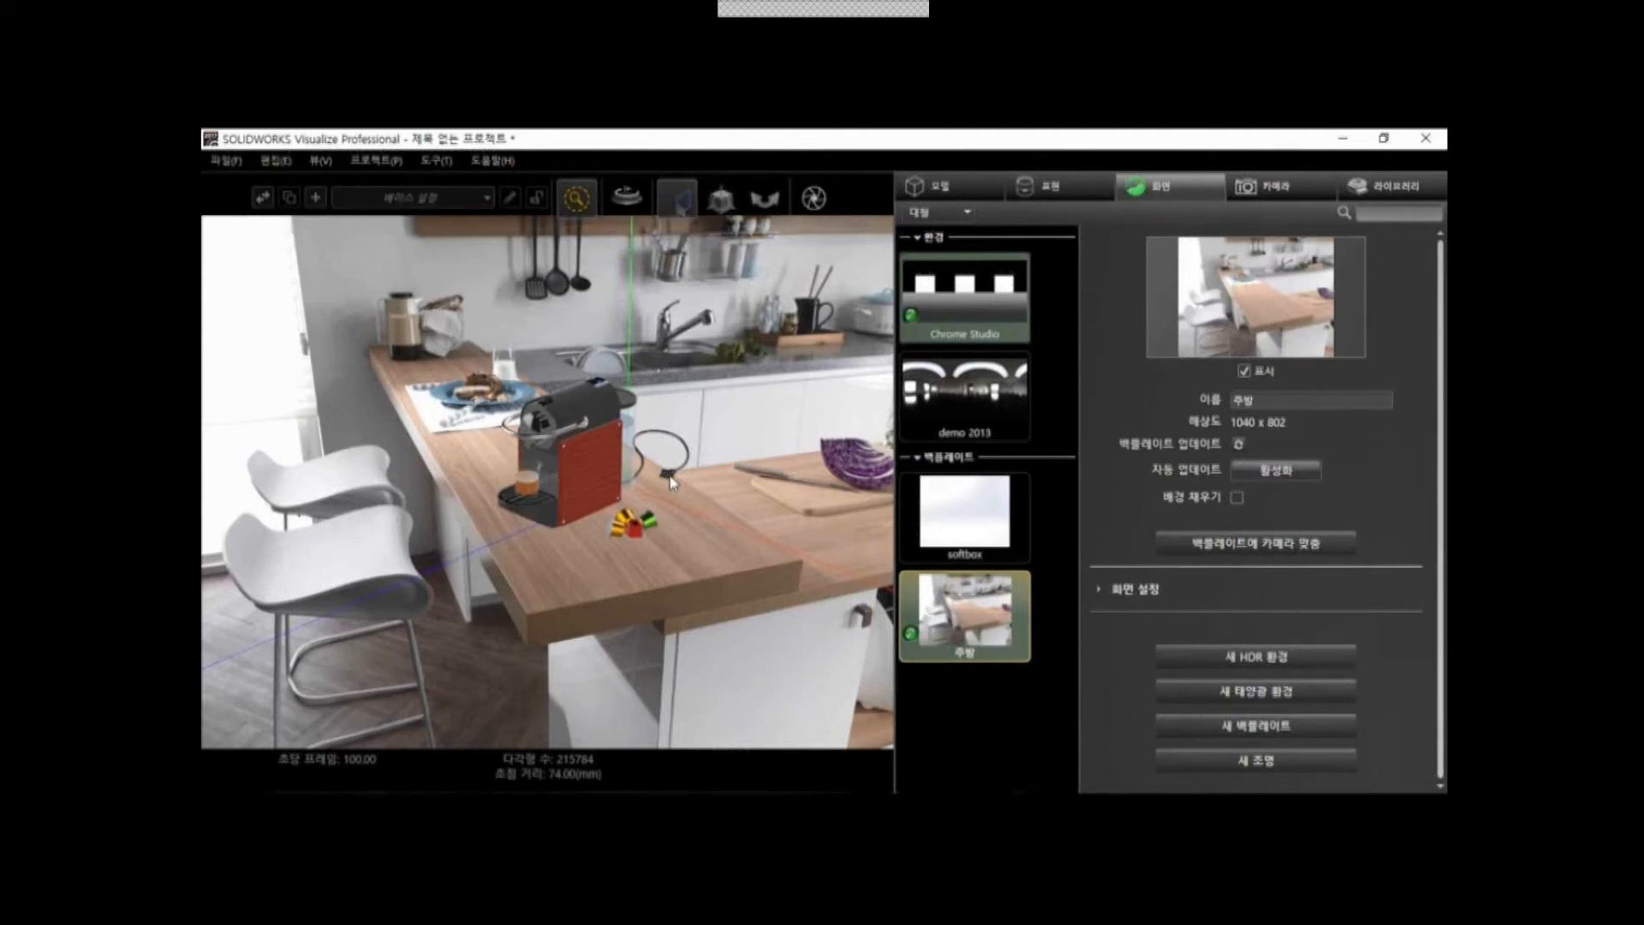
pyautogui.click(672, 479)
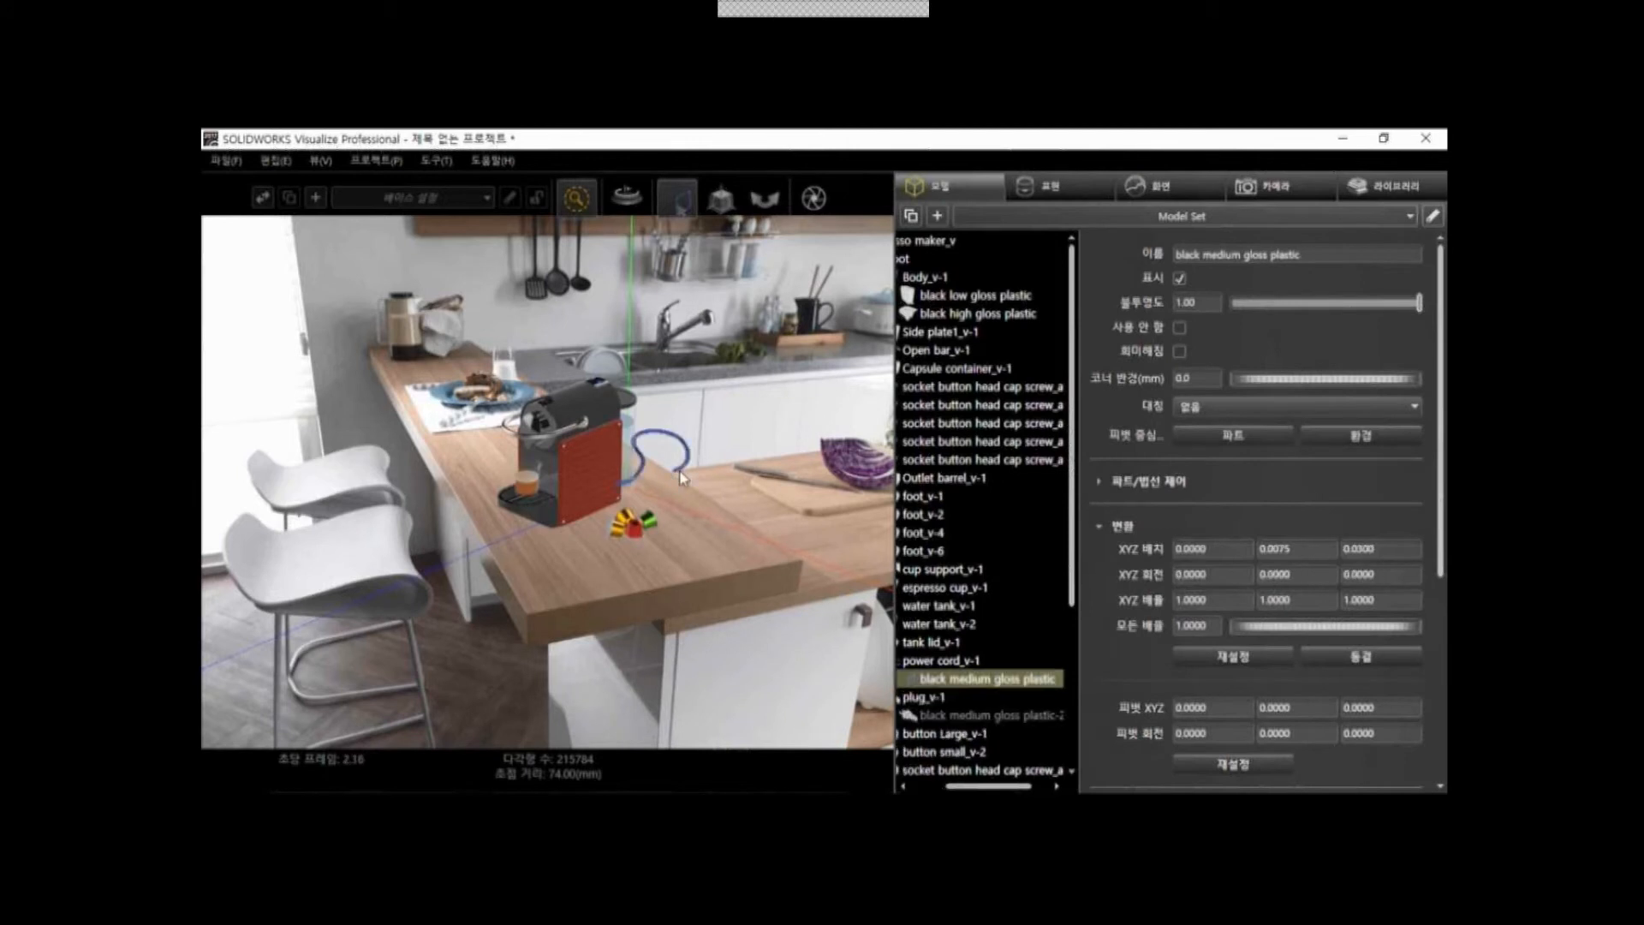
pyautogui.click(690, 568)
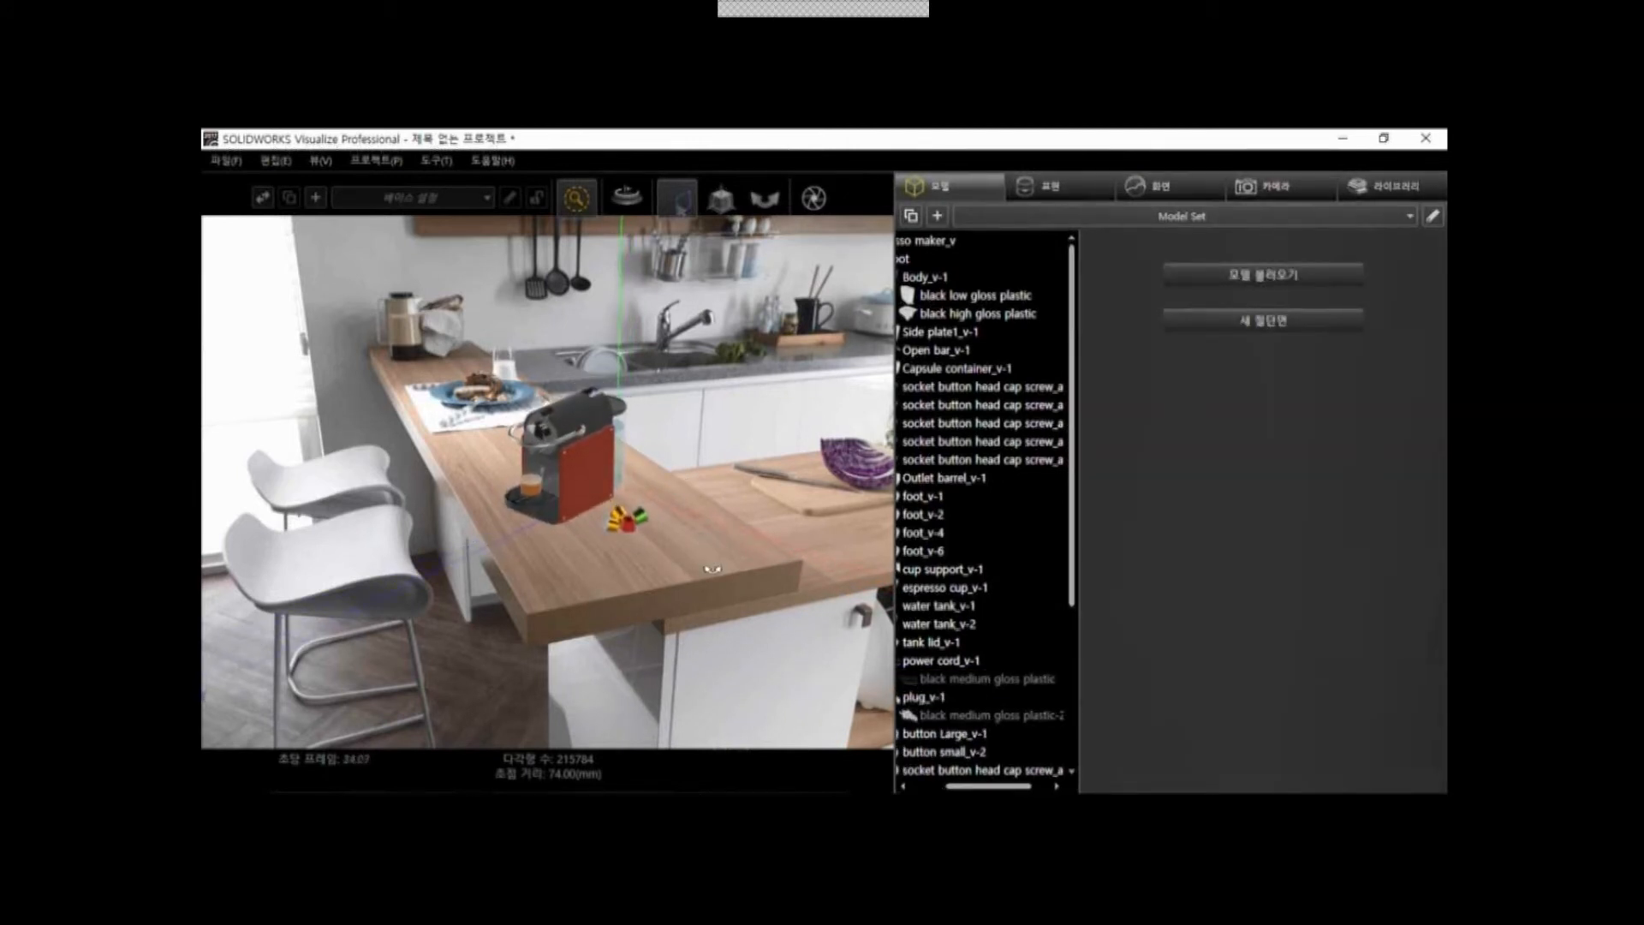
# Position the espresso maker on the backplate's wooden countertop and switch the viewport to the Accurate render mode
pyautogui.scroll(1, 661, 501)
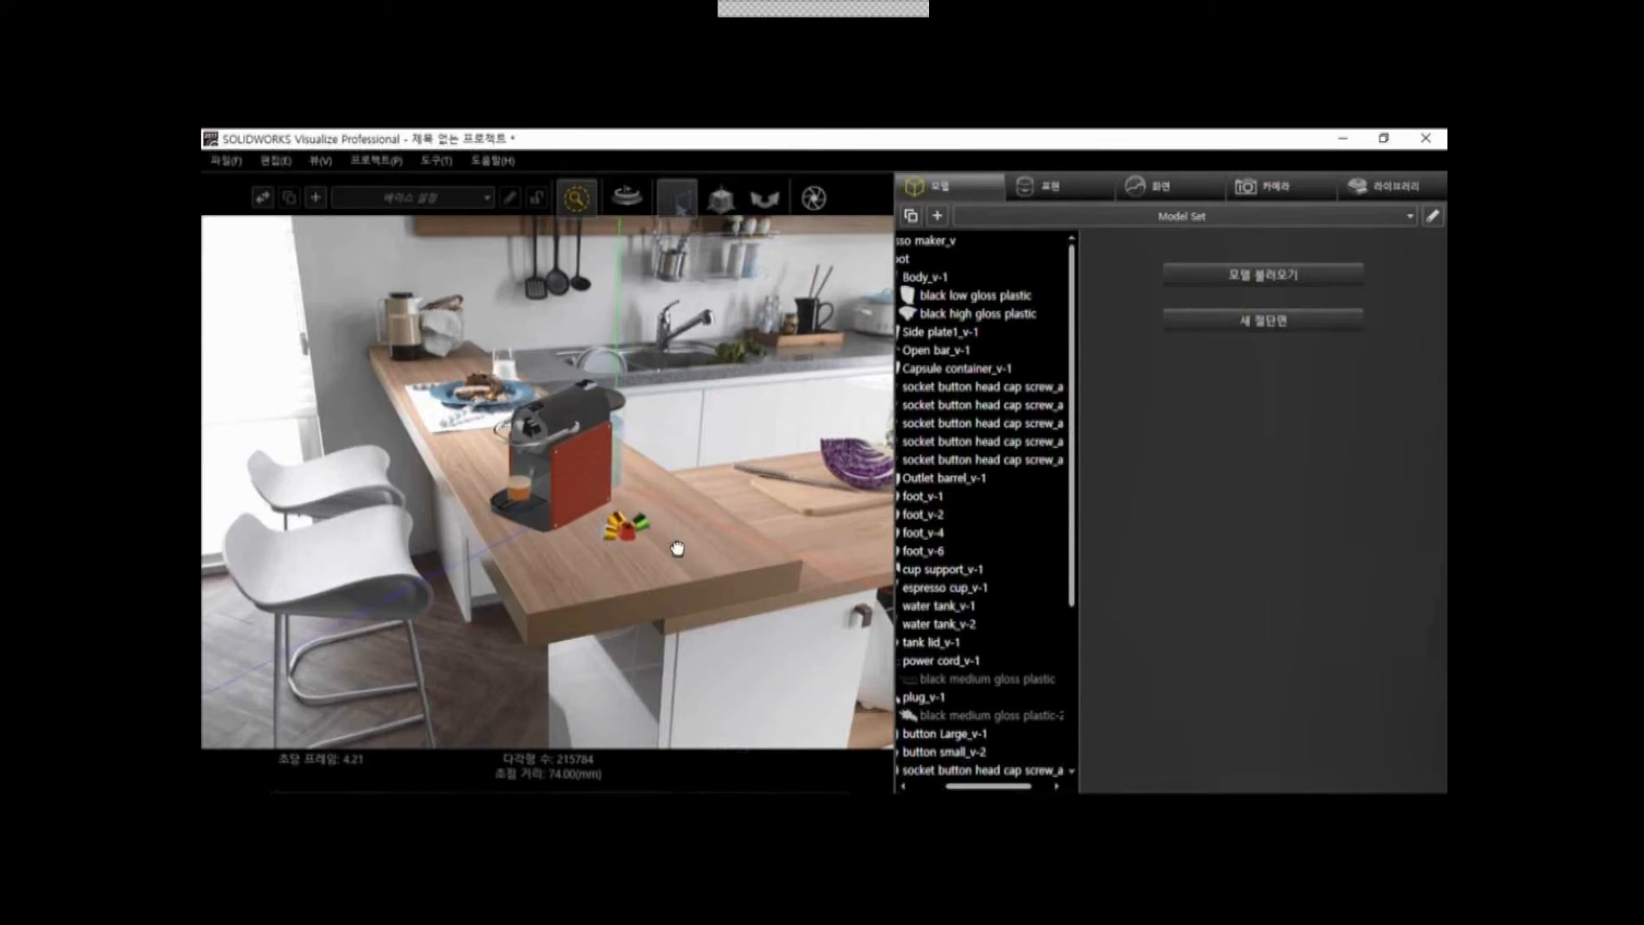
pyautogui.moveTo(674, 544); pyautogui.dragTo(681, 558, button='middle')
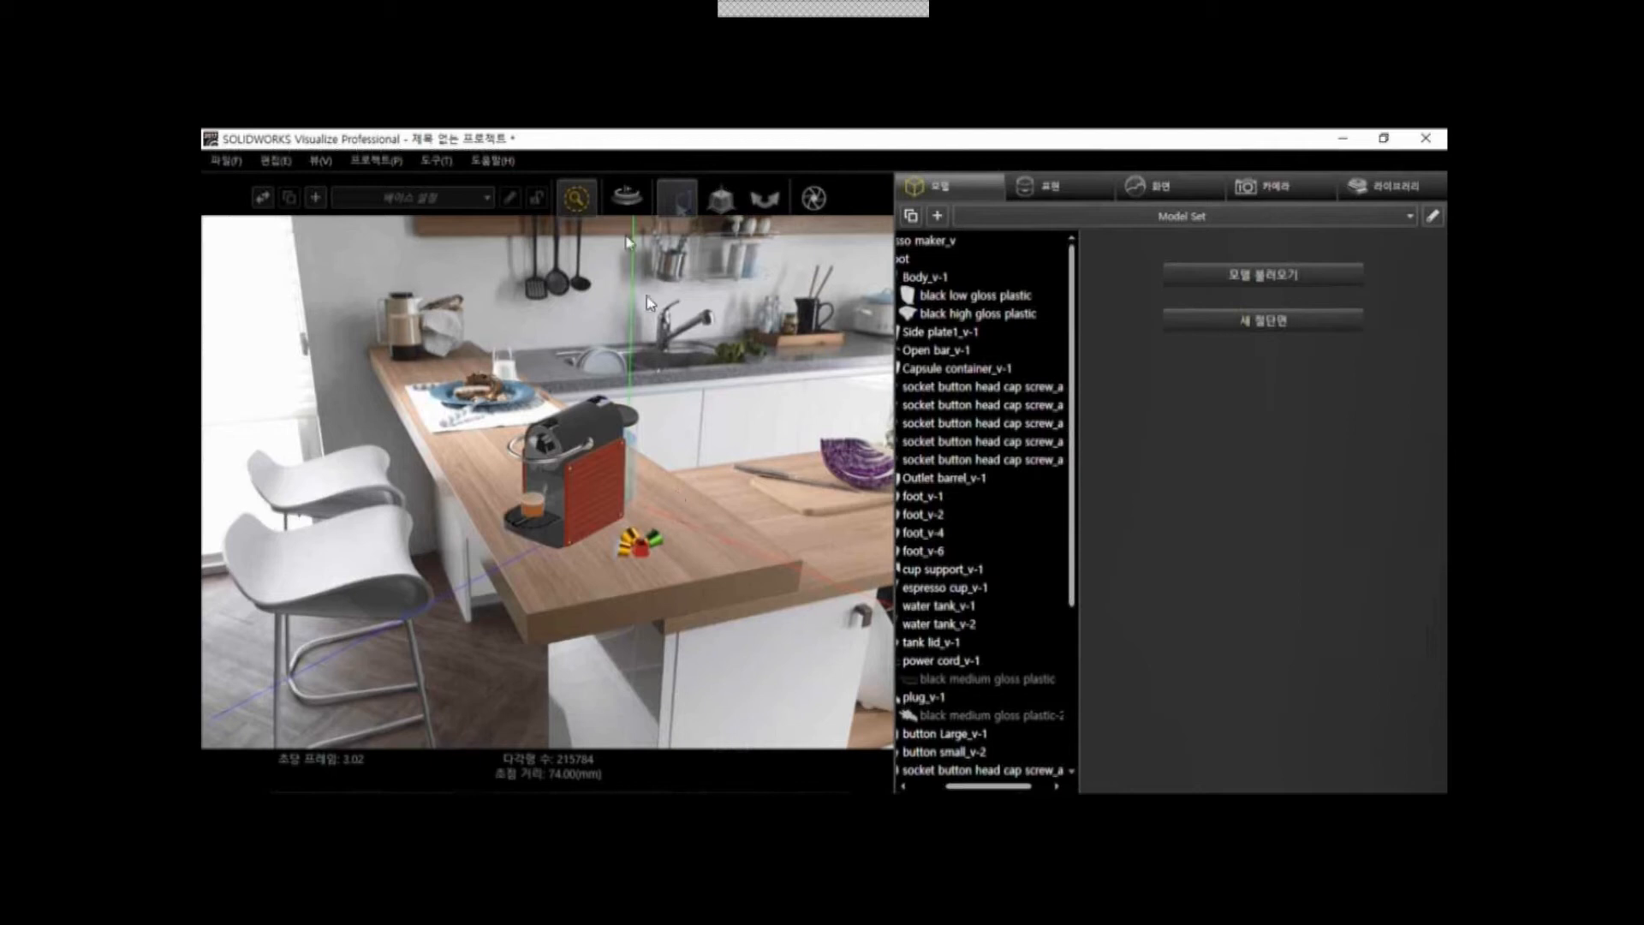
pyautogui.moveTo(577, 198)
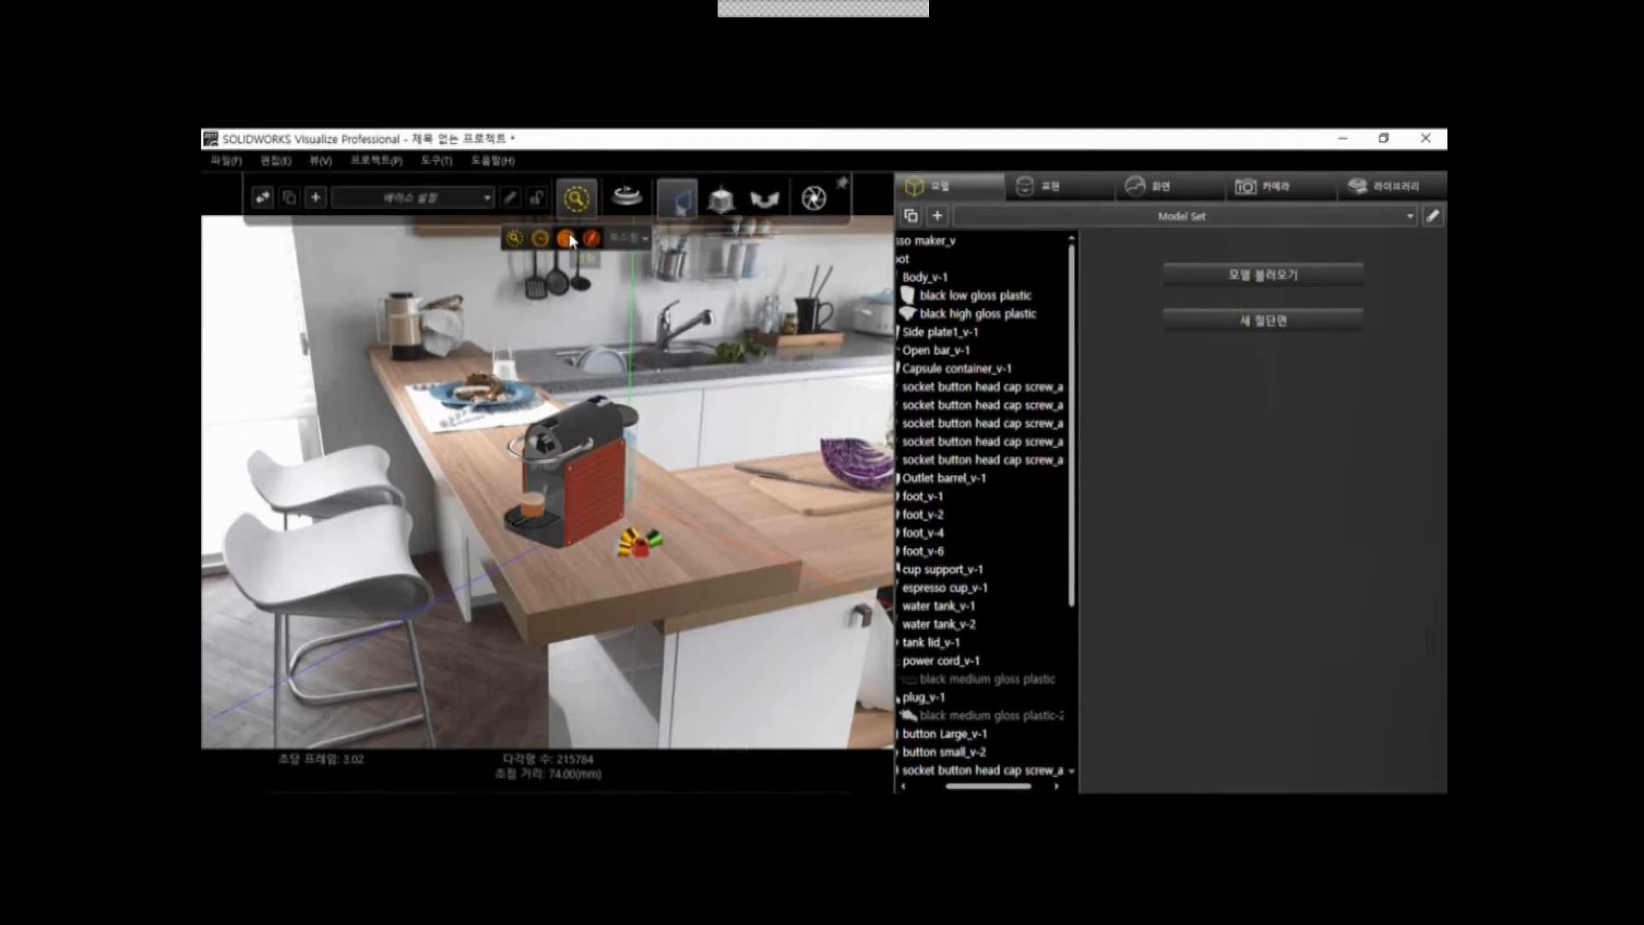
pyautogui.click(568, 239)
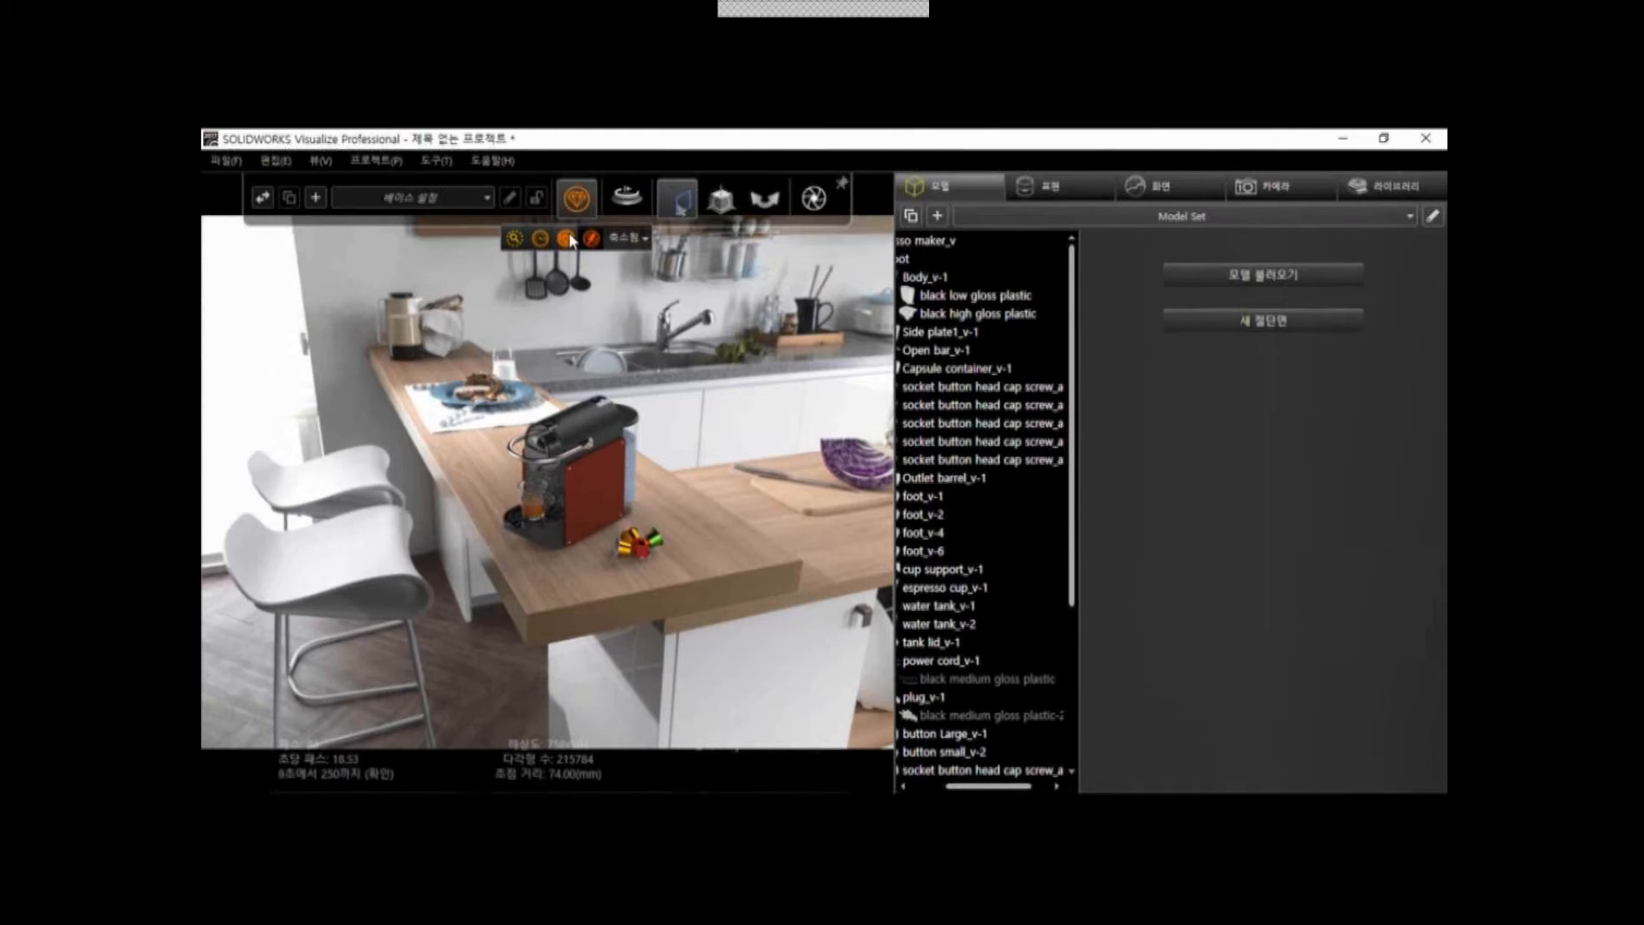
# Set the Chrome Studio environment's brightness to 2
pyautogui.click(1188, 179)
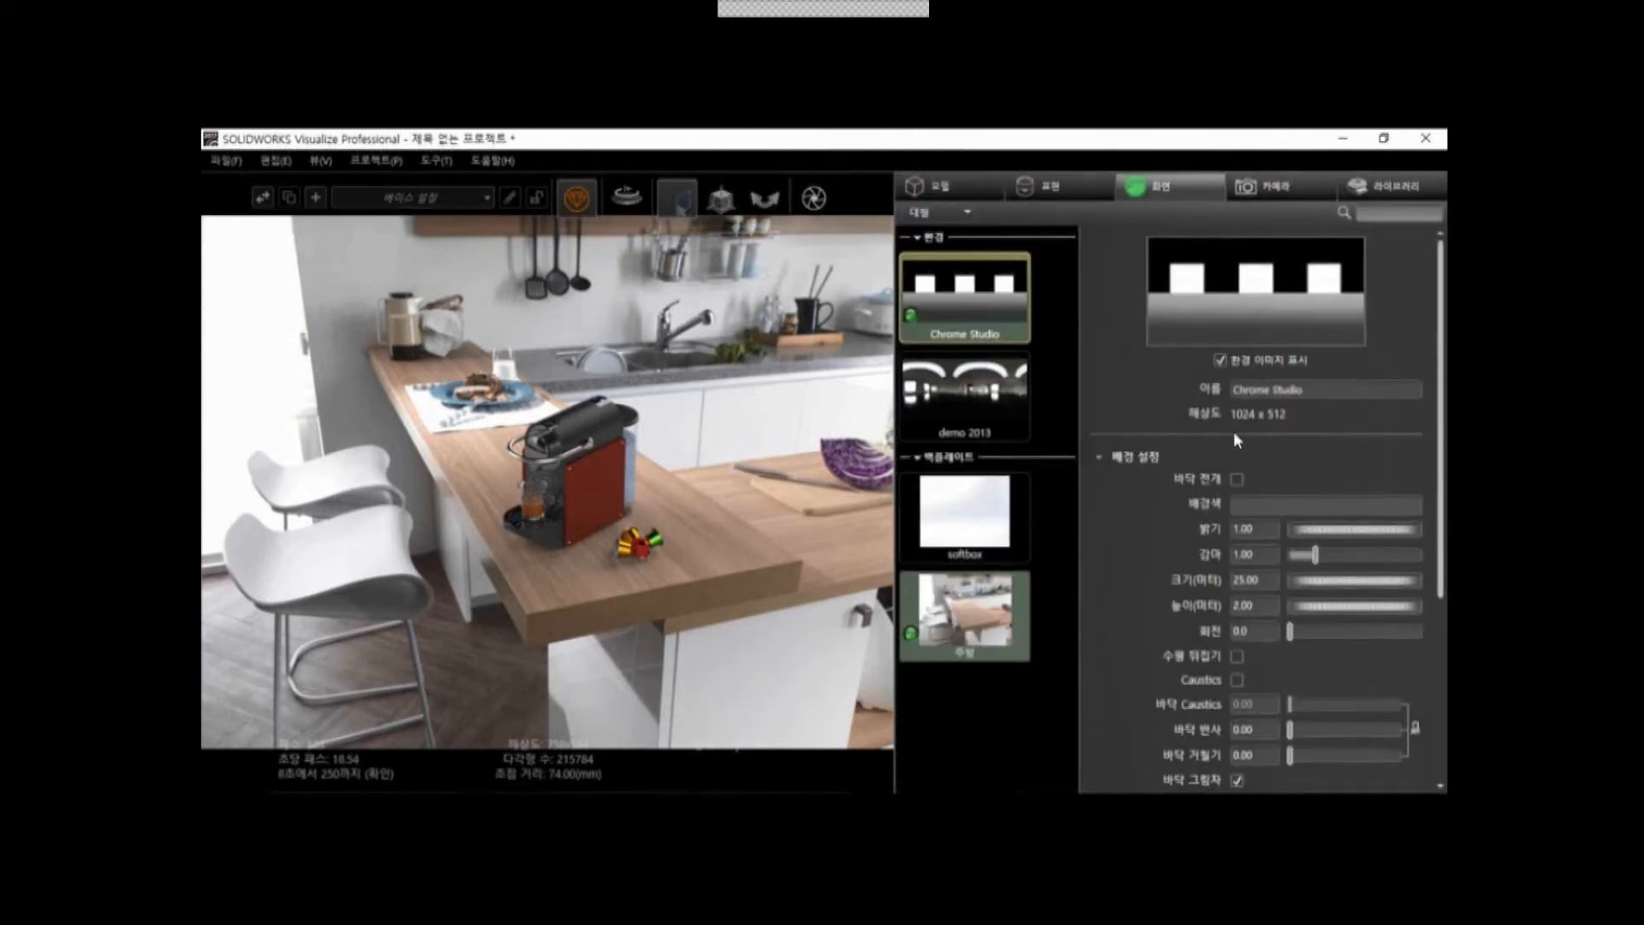
pyautogui.click(1256, 529)
pyautogui.write('2')
pyautogui.press('Return')
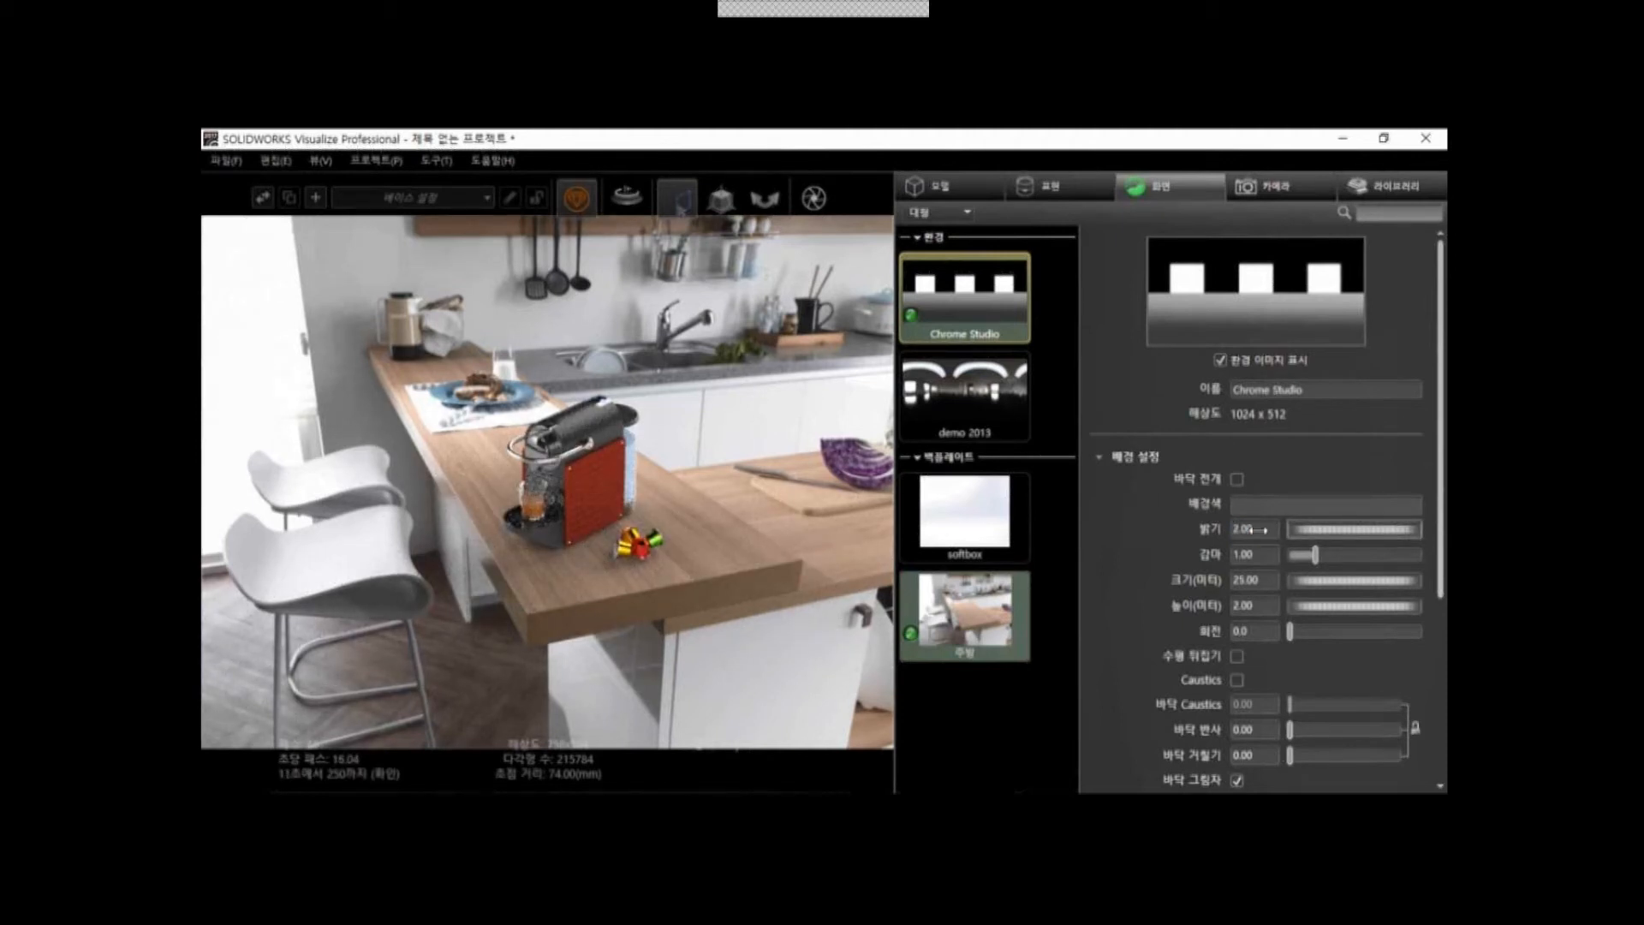
# Open the output tools for rendering the scene as an image
pyautogui.click(814, 199)
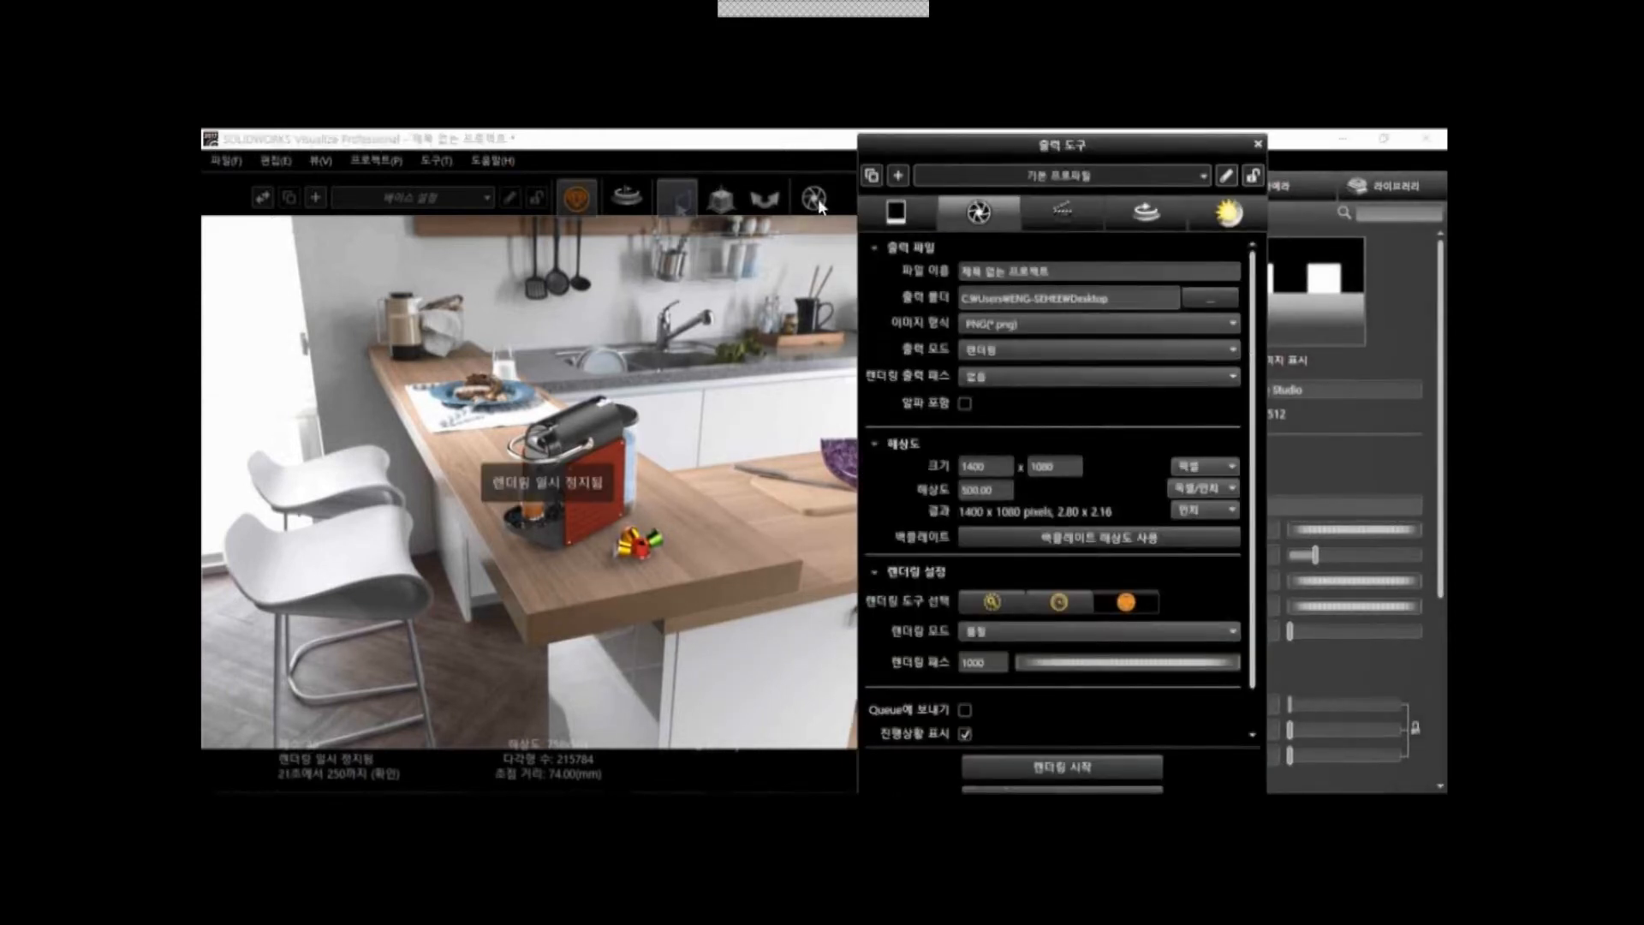